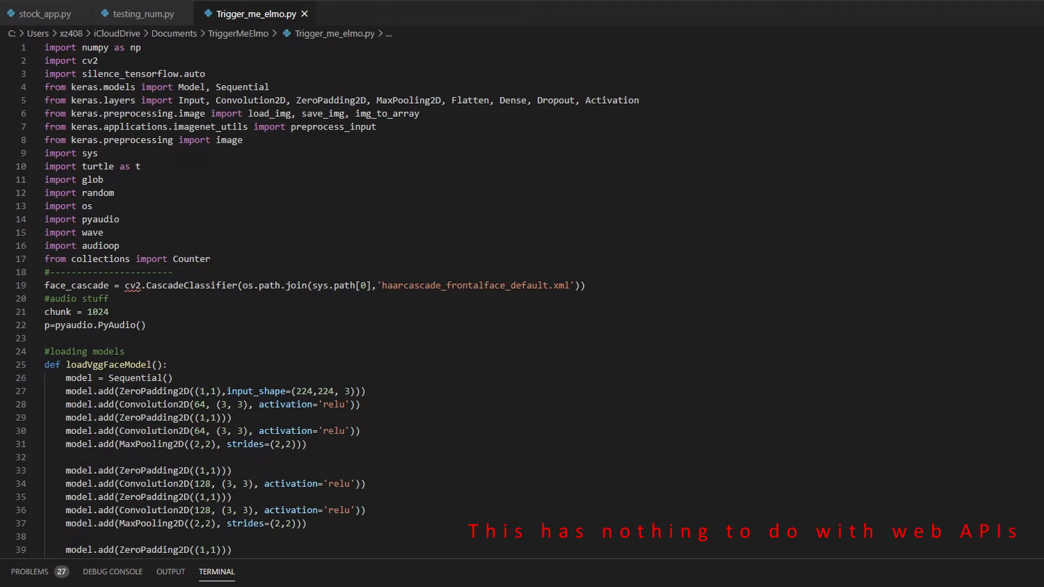
scroll(522, 299, down, 20)
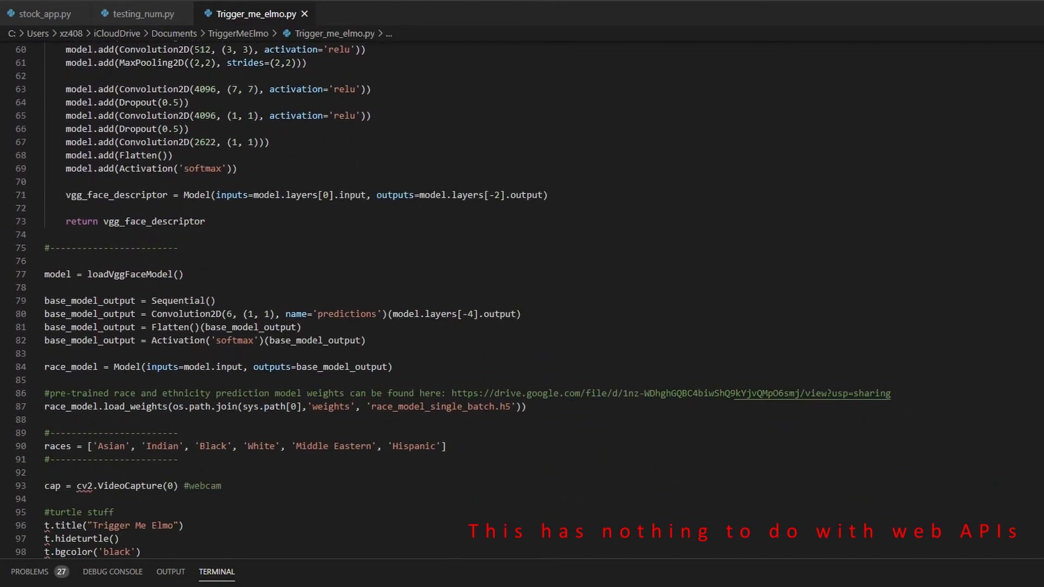
scroll(522, 299, down, 20)
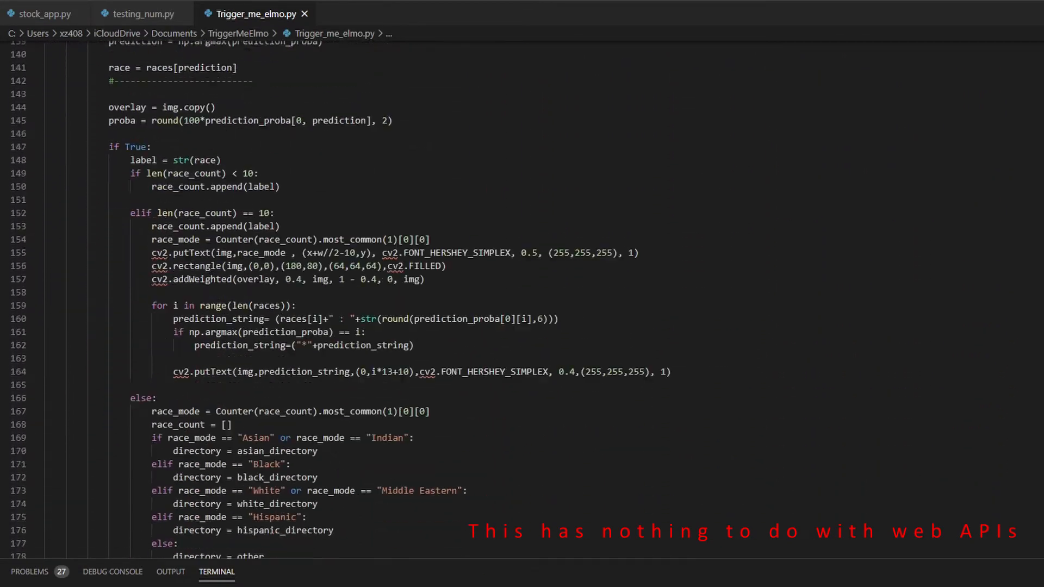
scroll(522, 299, down, 20)
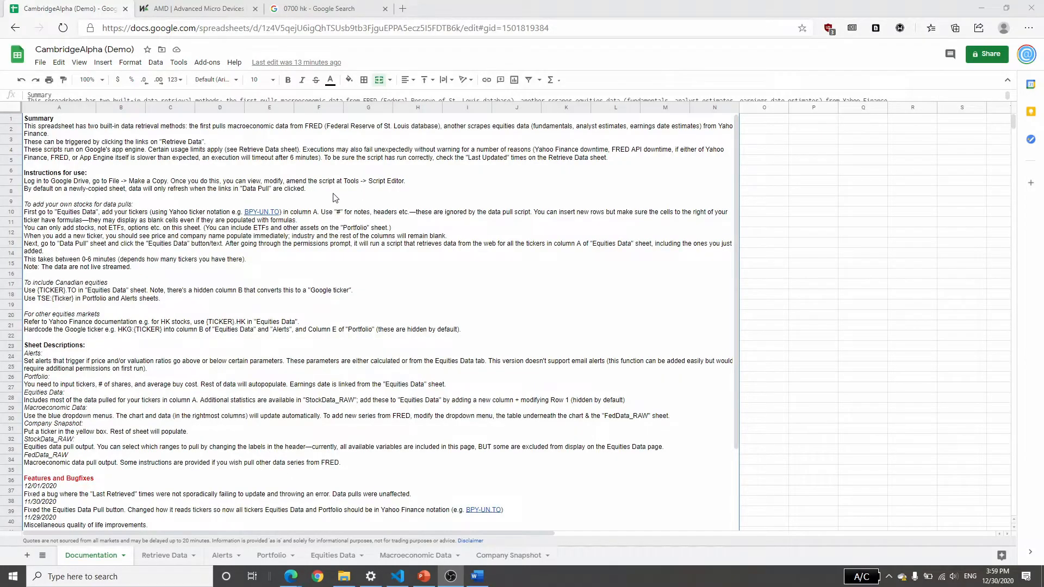
Look through the Retrieve Data, Alerts, Portfolio, Equities Data, Macroeconomic Data and Company Snapshot sheets.
click(166, 555)
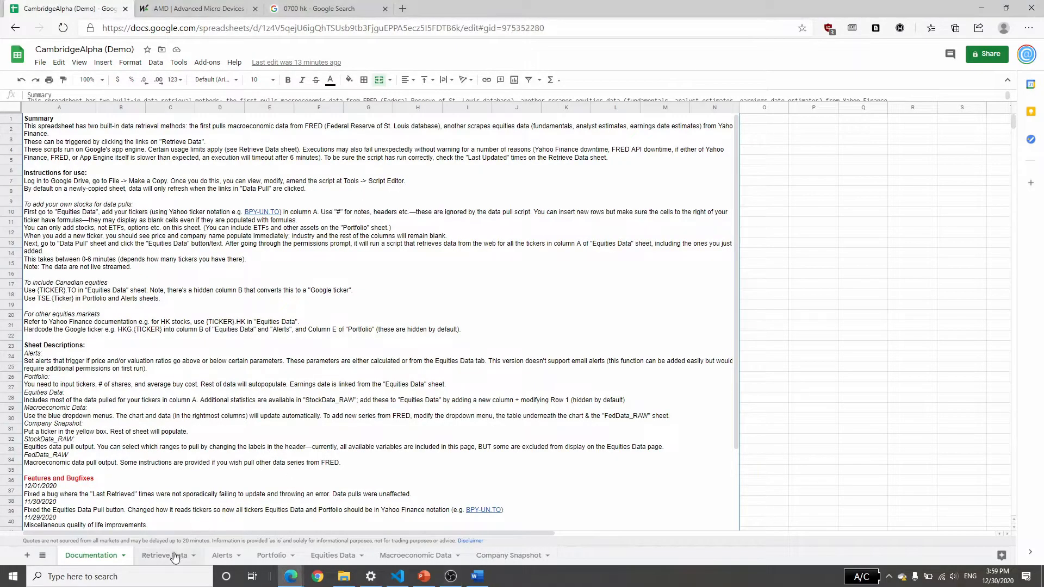
click(222, 555)
click(272, 556)
click(333, 556)
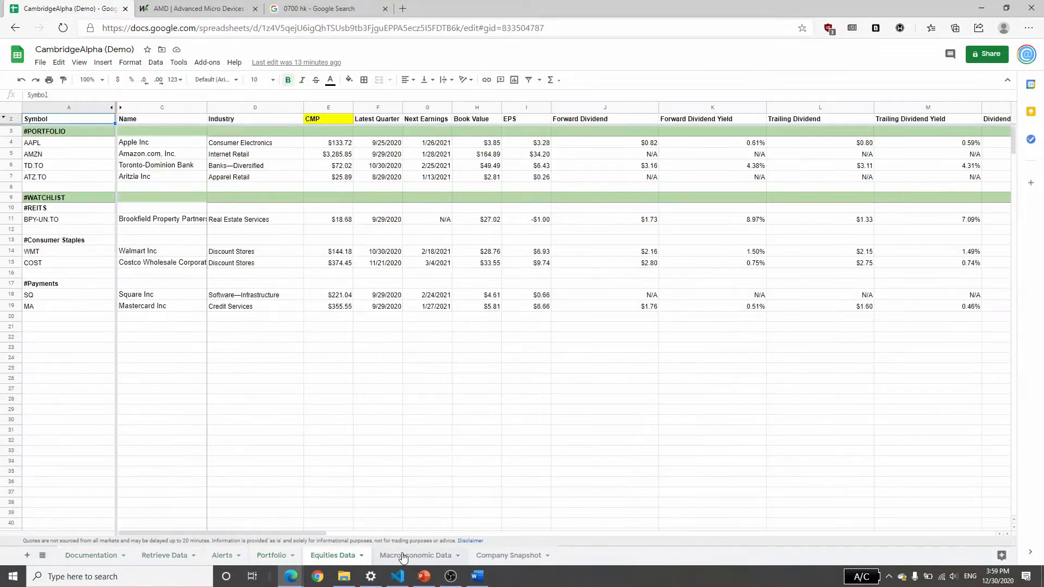
click(415, 555)
click(509, 555)
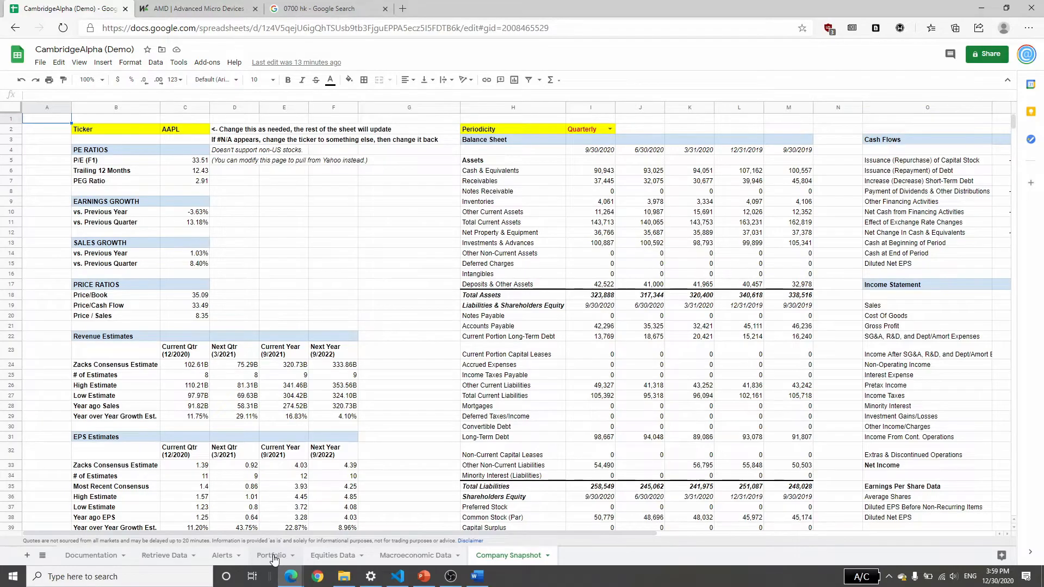
Insert a blank row above the Amazon row on the Portfolio sheet.
click(272, 556)
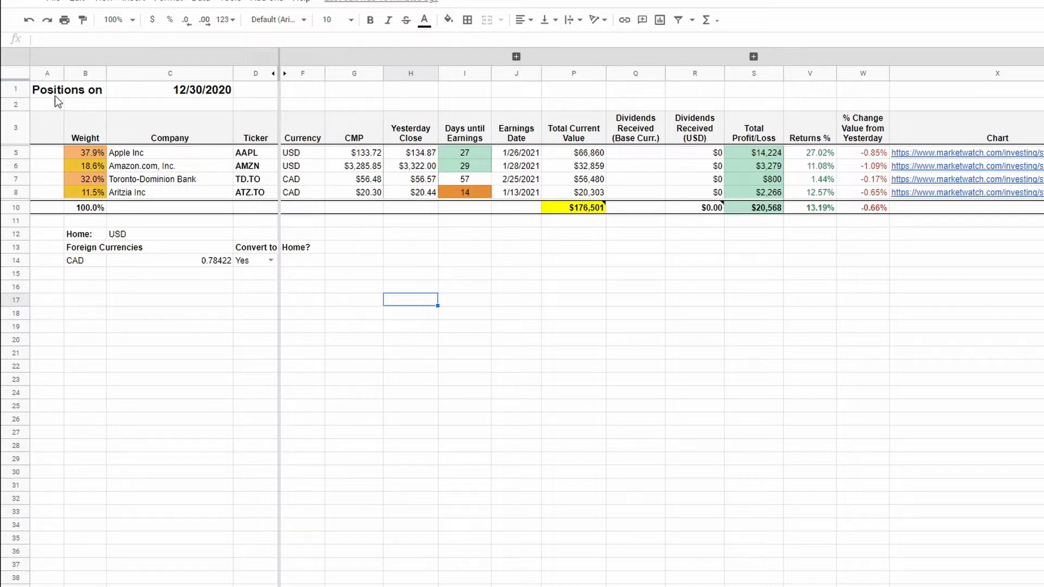
click(62, 90)
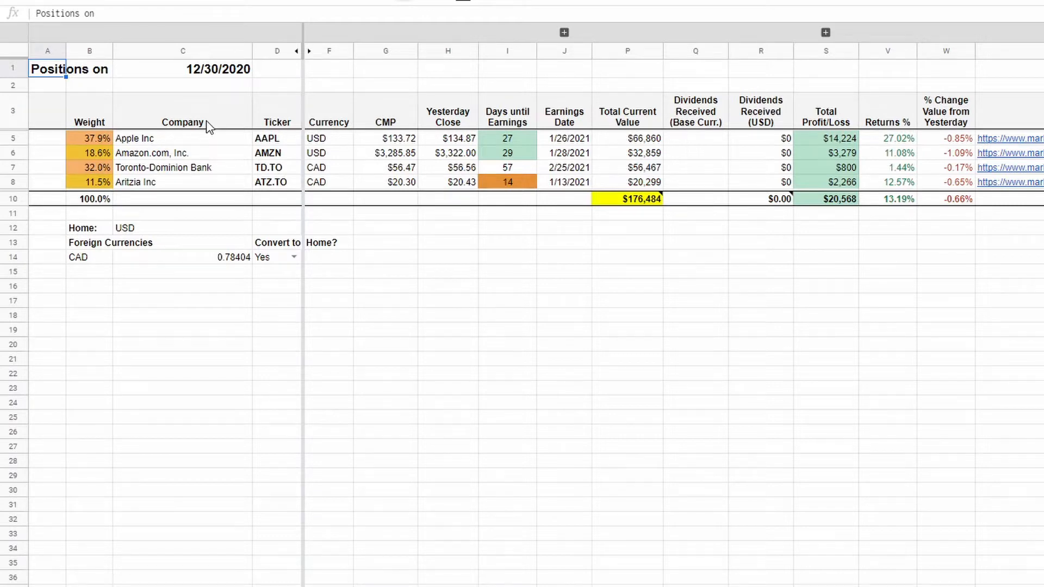
click(11, 151)
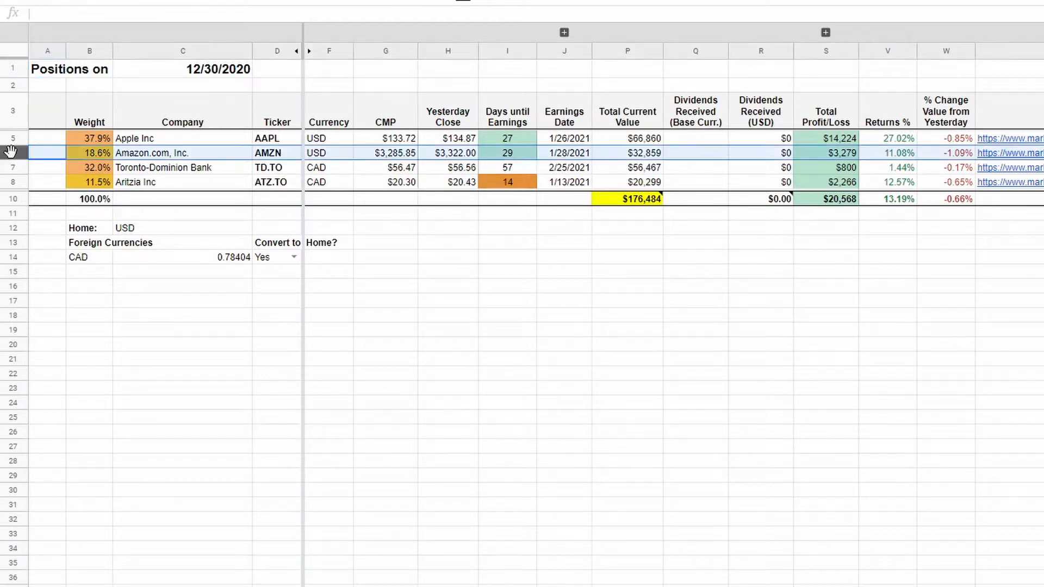
right_click(11, 152)
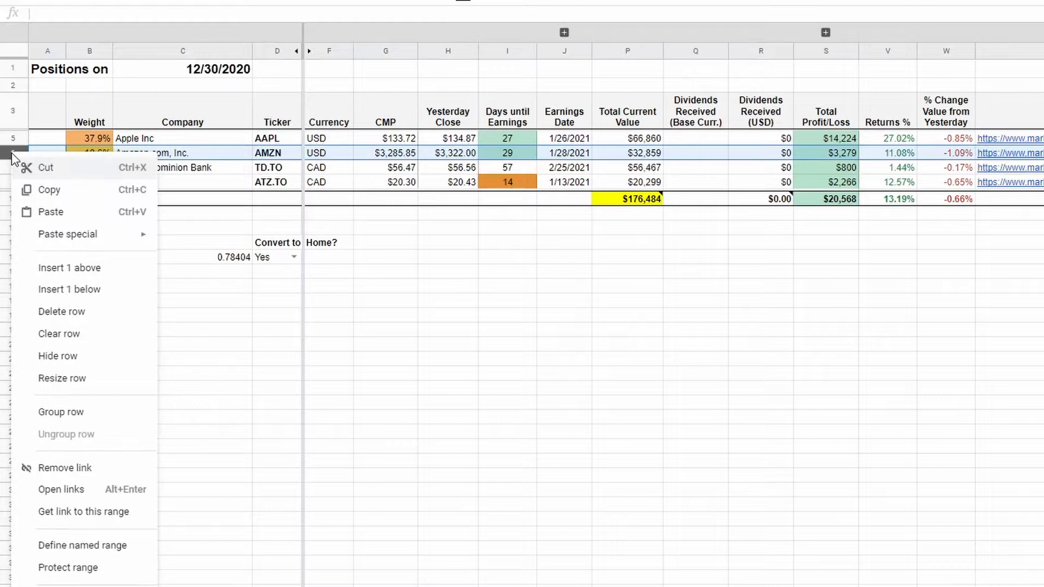
click(87, 266)
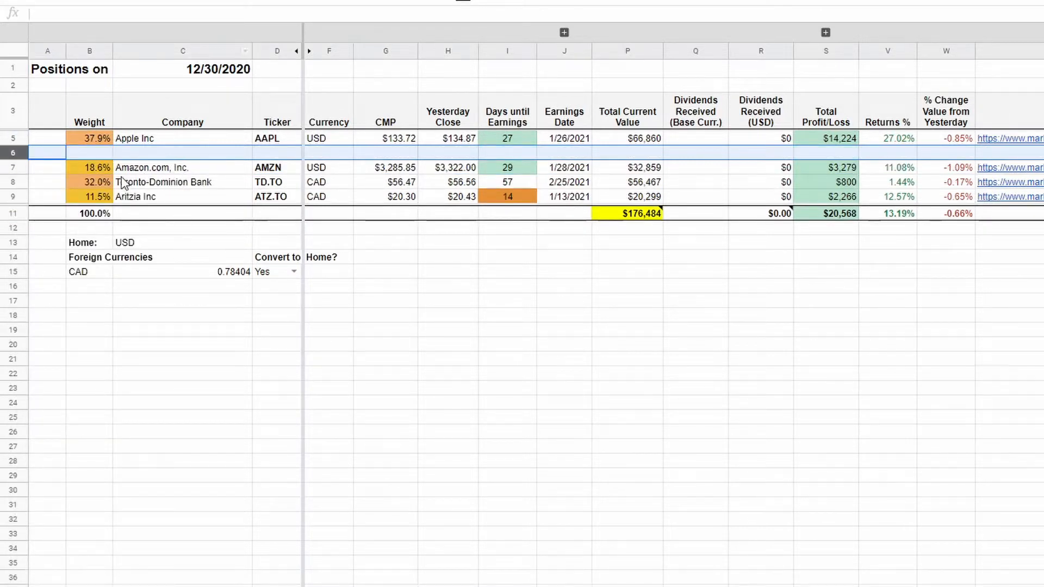
Copy the entire Amazon row into the blank row 6 directly above it.
click(17, 167)
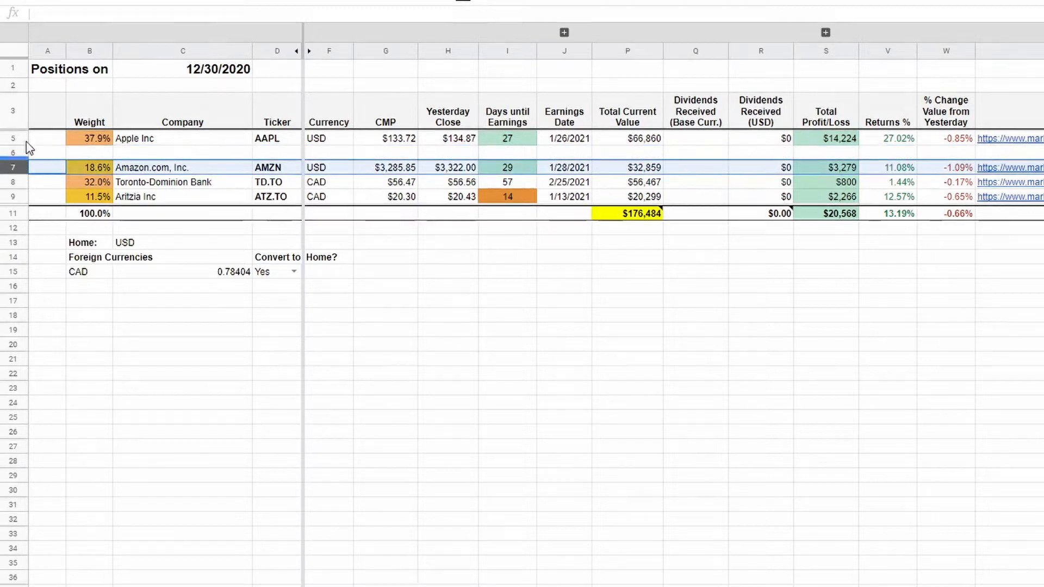
right_click(15, 170)
click(78, 215)
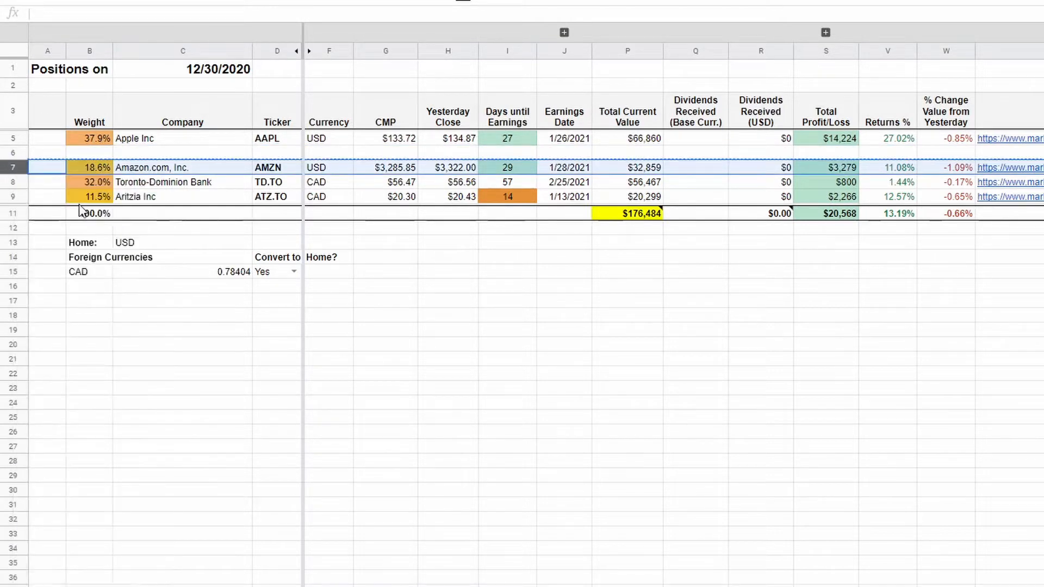
click(19, 154)
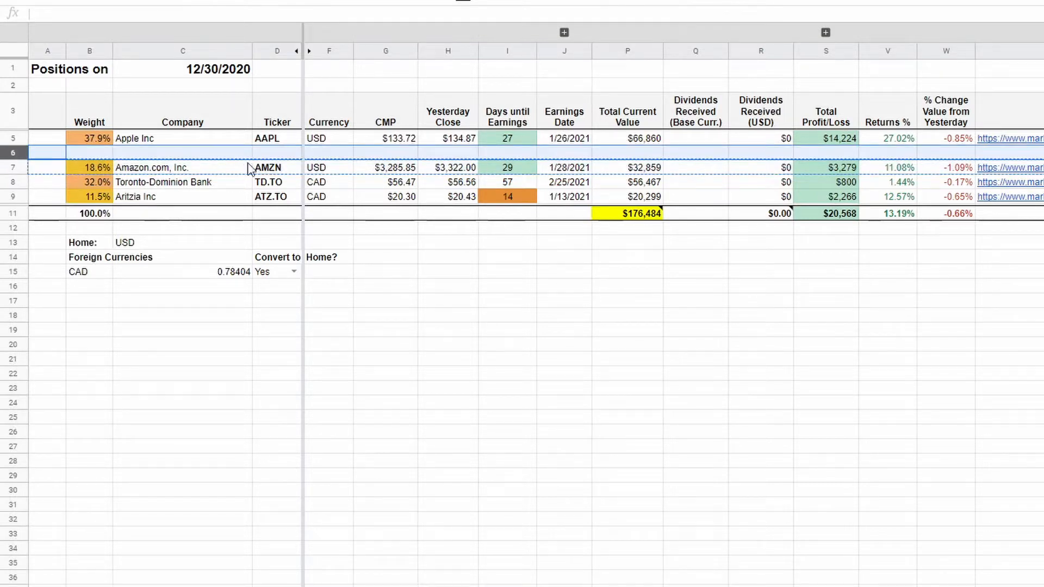
key(ctrl+v)
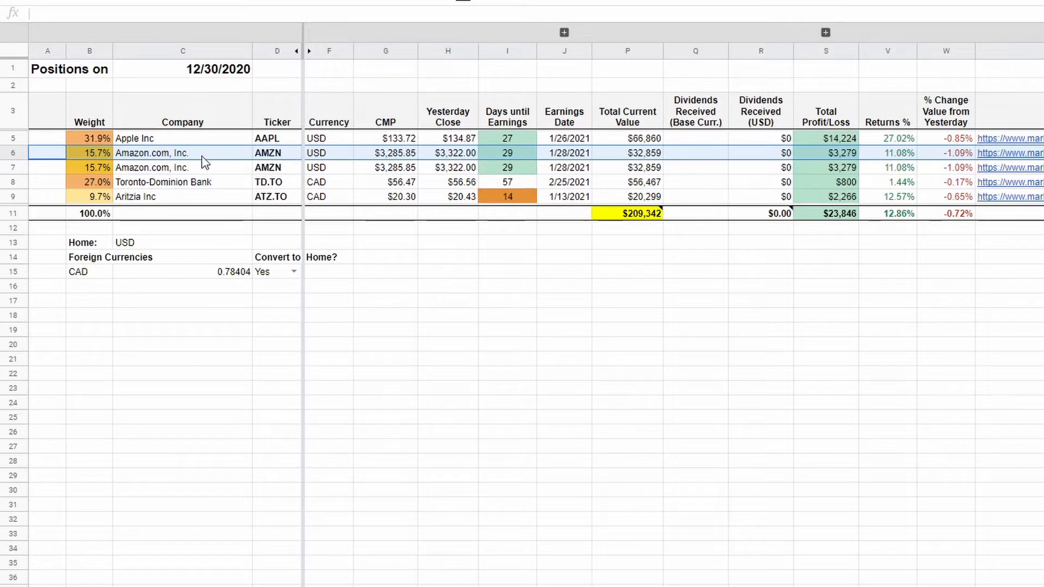
Change the ticker in row 6 to AMD.
click(274, 154)
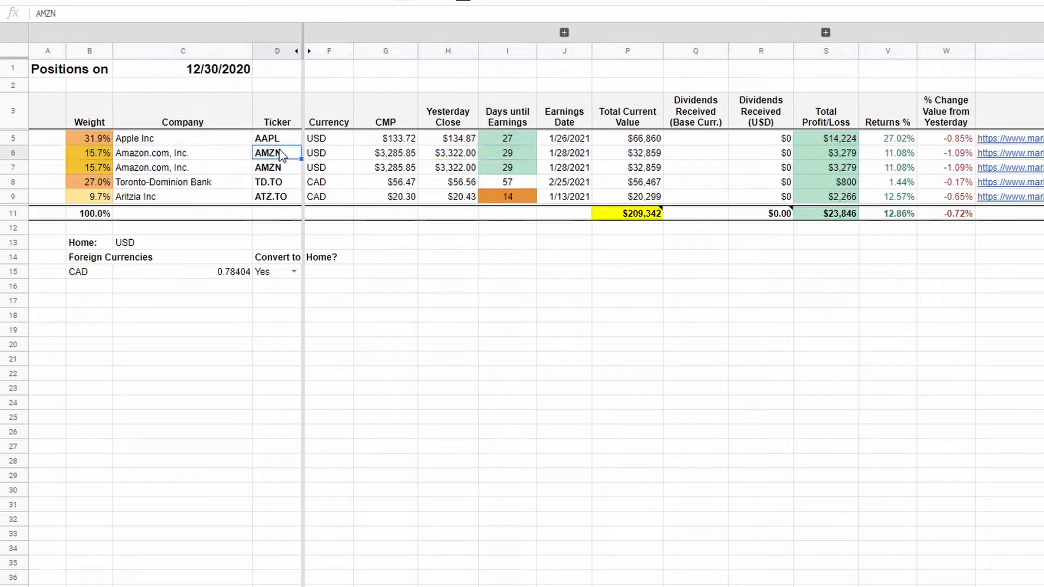
text(AMD)
key(Return)
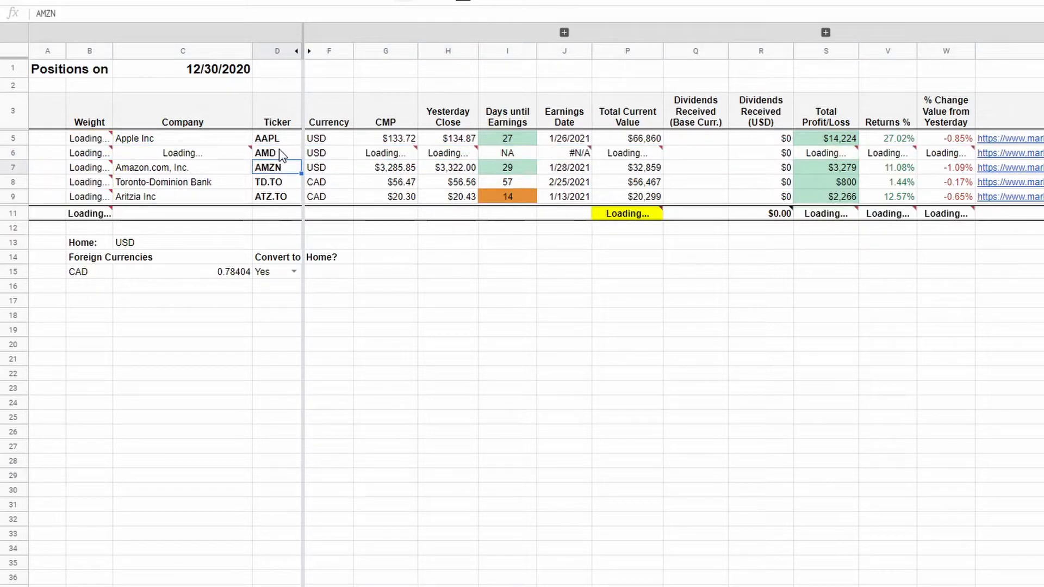
Expand the grouped columns K to O and clear the AMD row's Buy Qty and Avg Cost.
click(564, 32)
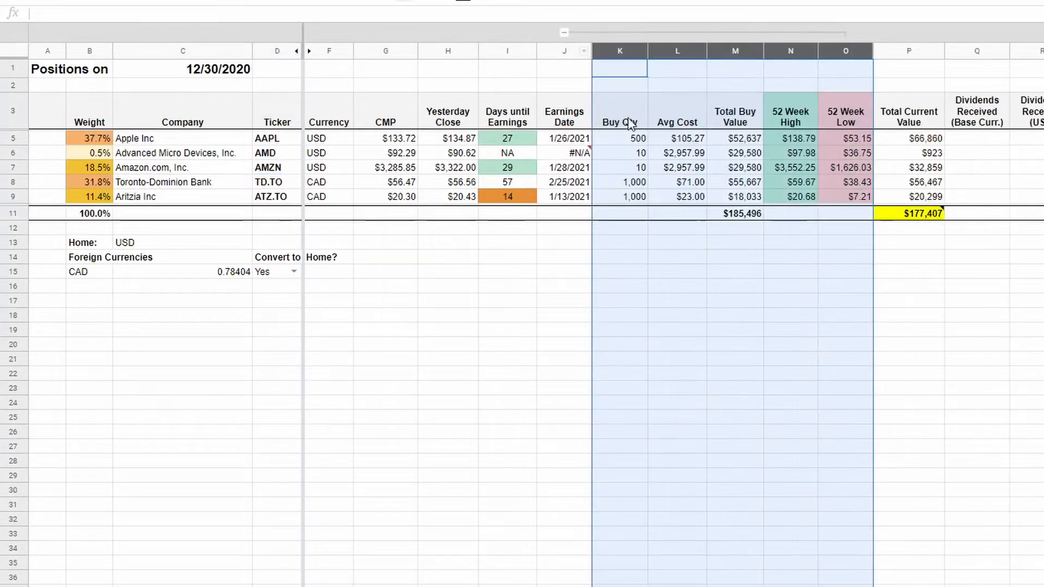
click(688, 159)
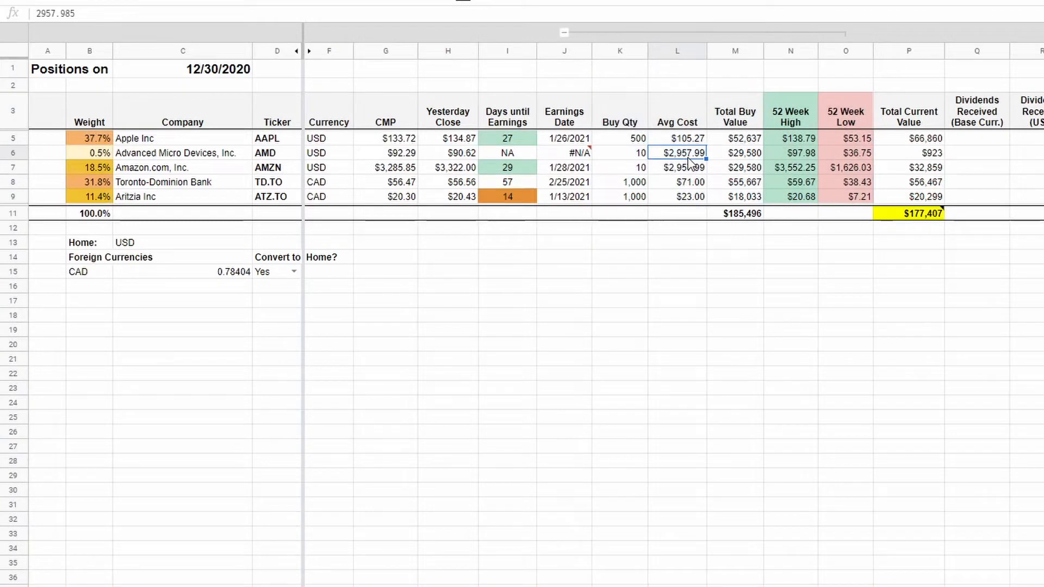
key(shift+Left)
key(Delete)
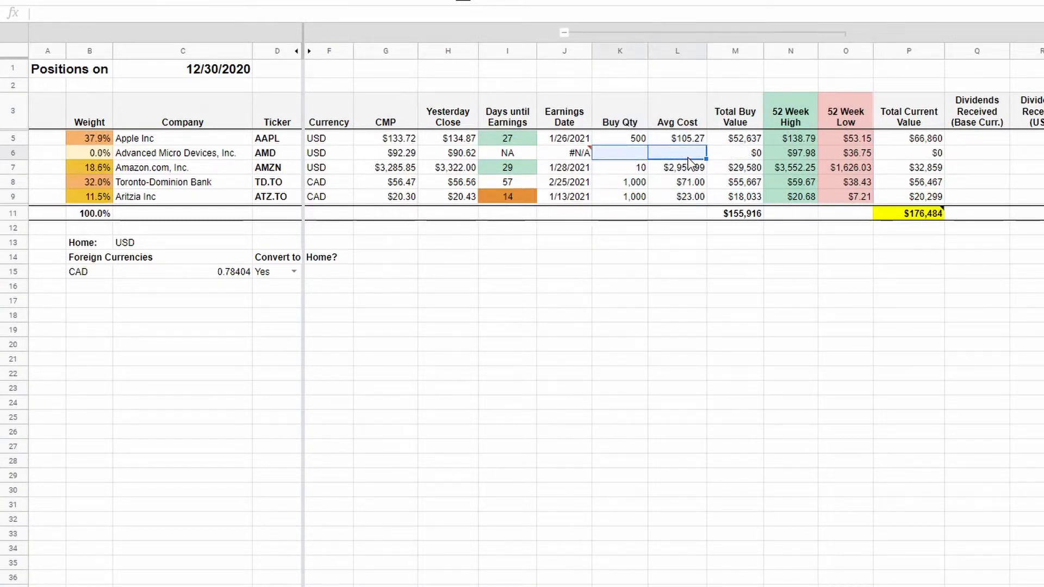
Set the AMD row's Buy Qty to 1000 and its Avg Cost to 91.
key(Left)
key(Right)
key(Left)
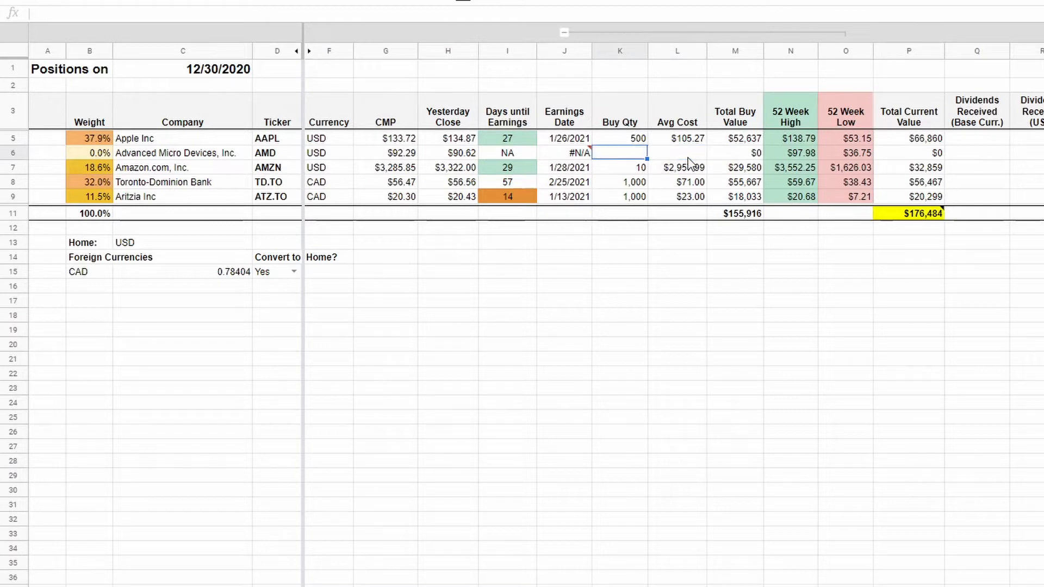
text(1000)
key(Return)
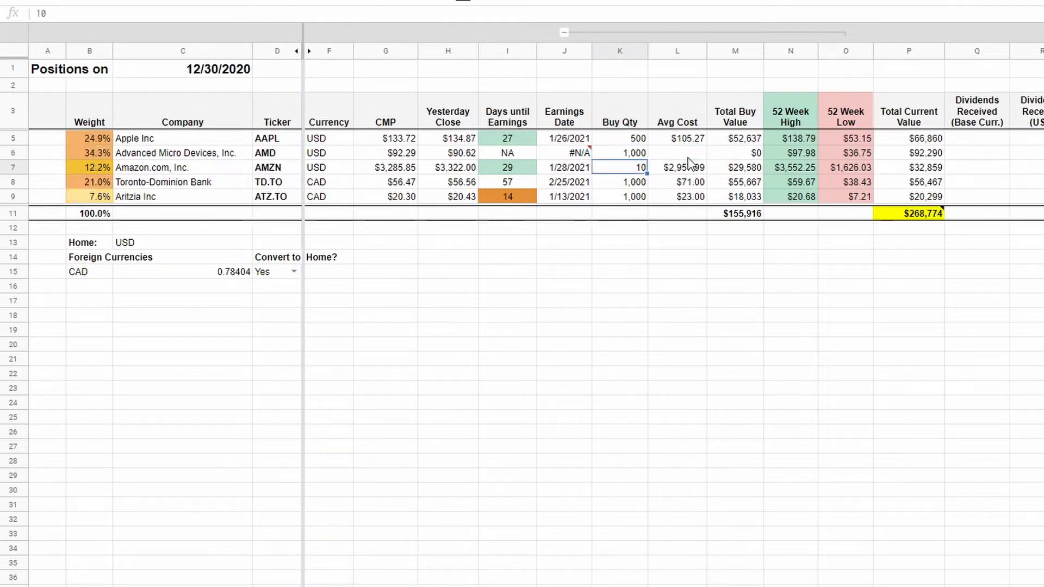
click(688, 156)
text(91)
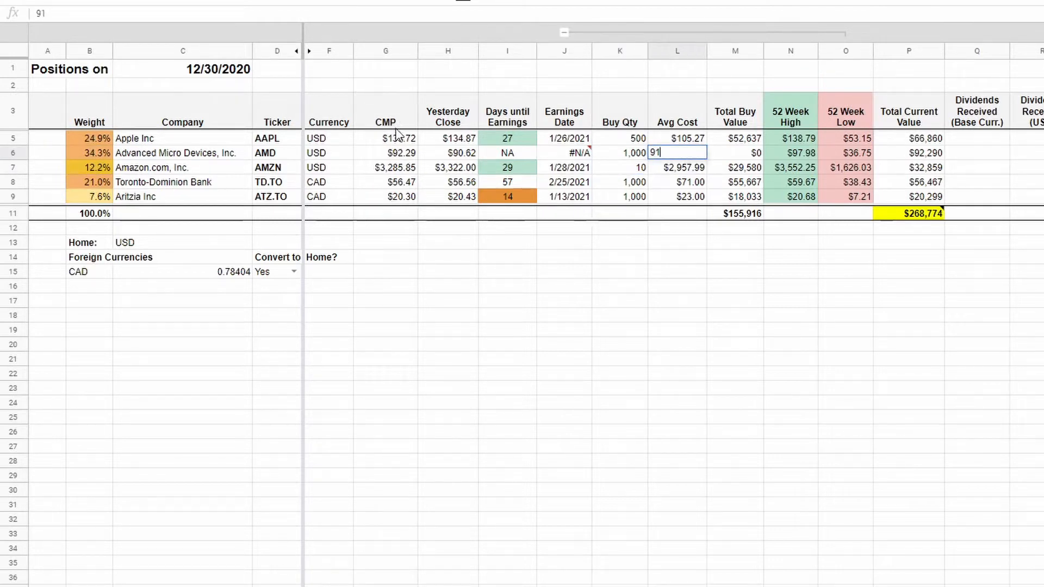
key(Return)
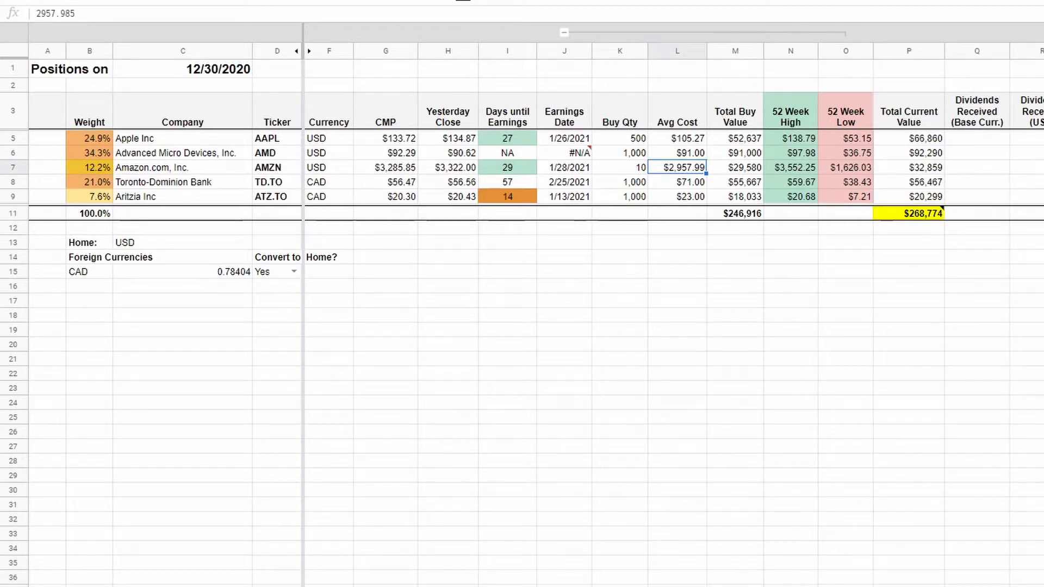
Inspect the error and formula in the AMD row's Earnings Date cell.
mouse_move(568, 158)
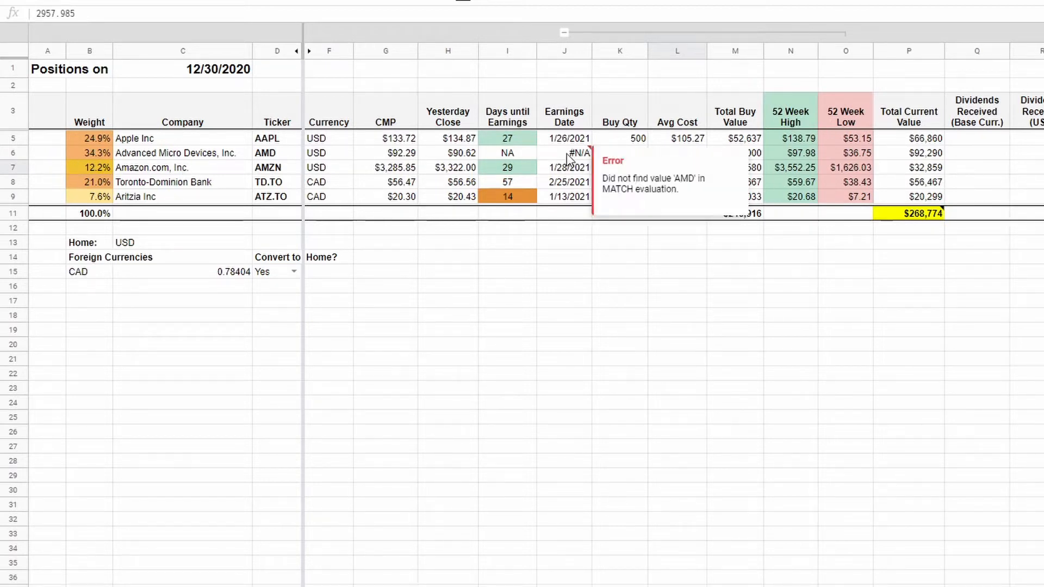
click(517, 155)
click(574, 158)
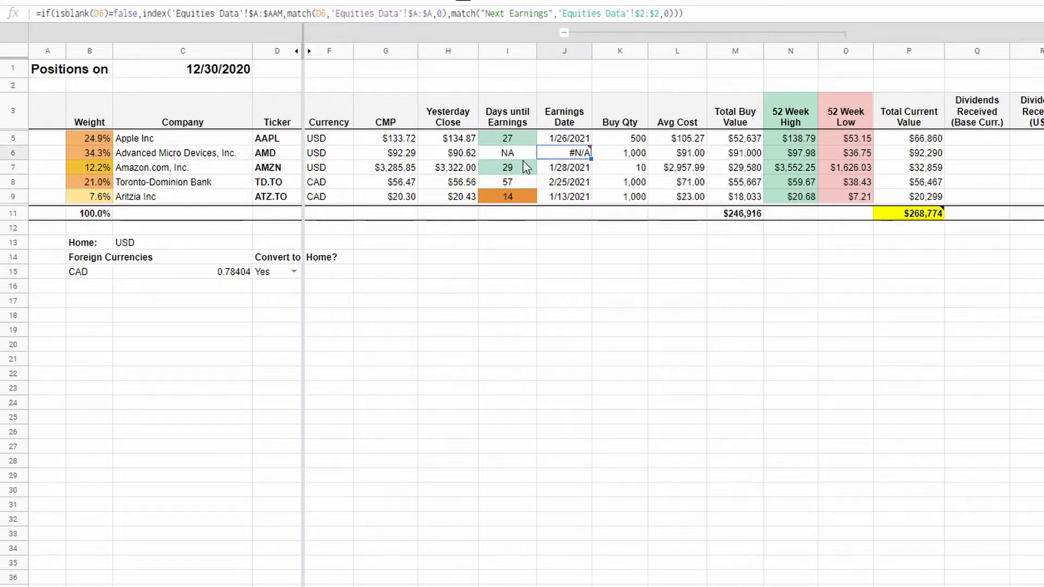
Examine the GOOGLEFINANCE part of the AMD row's CMP formula, leaving the formula as it is.
key(Left)
key(Left)
key(Left)
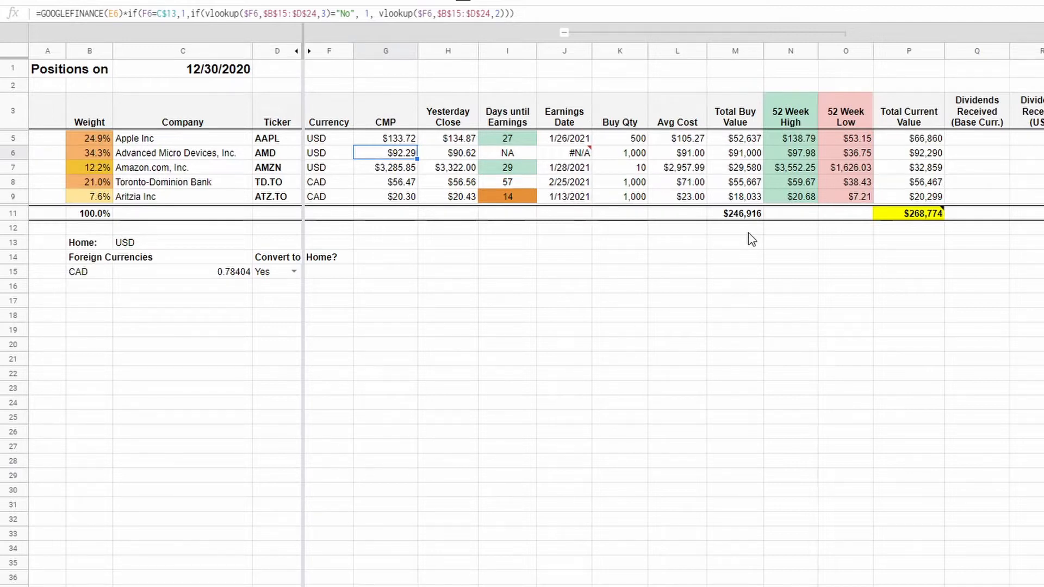
key(Return)
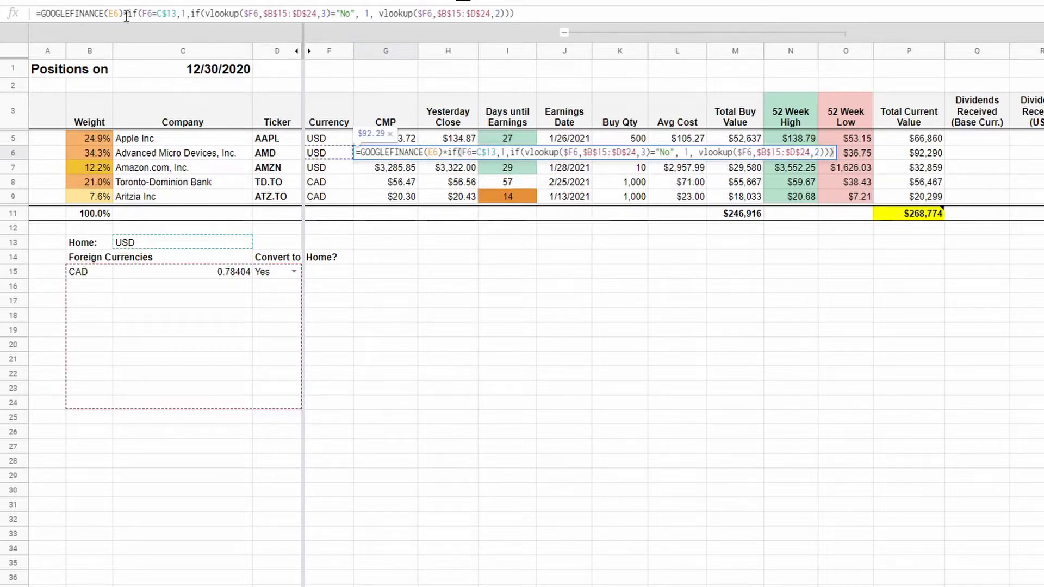
drag(125, 15, 5, 13)
key(Escape)
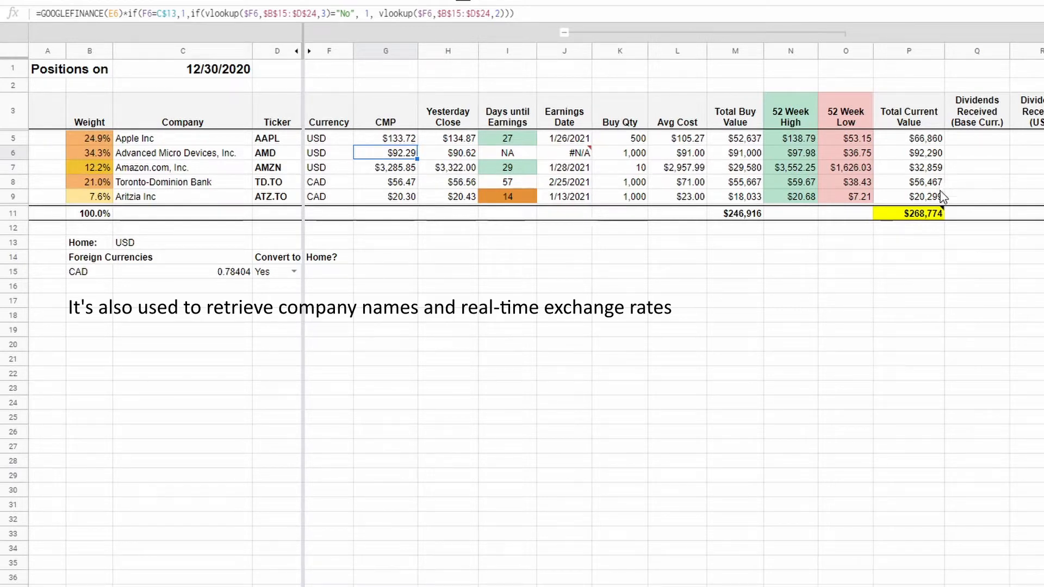
Review the AMD row's 52 Week High, Total Profit/Loss and Returns % formulas, and select its Days until Earnings and Earnings Date cells.
key(Right)
key(Right)
key(Right)
key(Right)
key(Right)
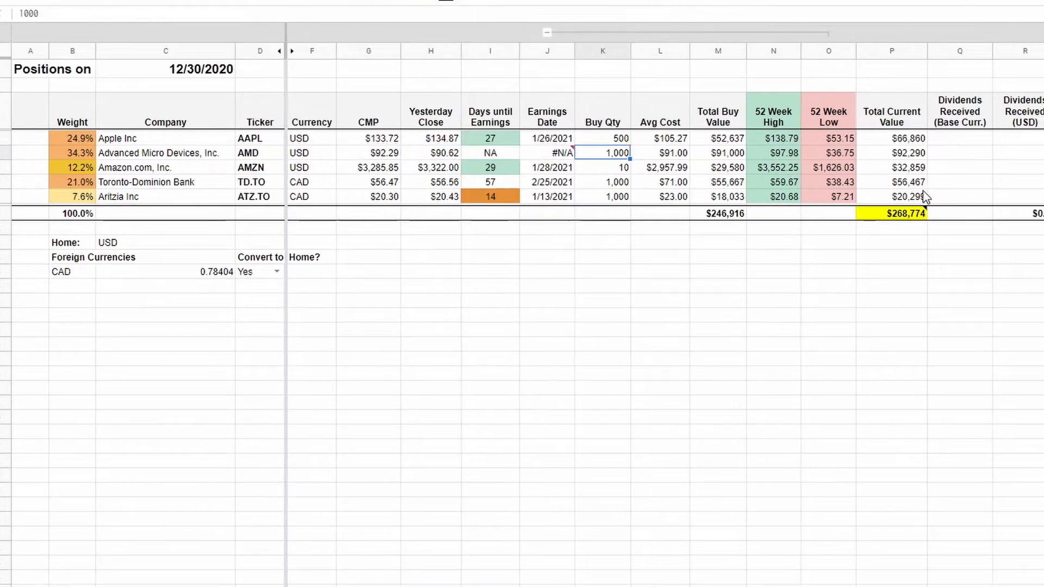
key(Right)
key(Right)
key(Right)
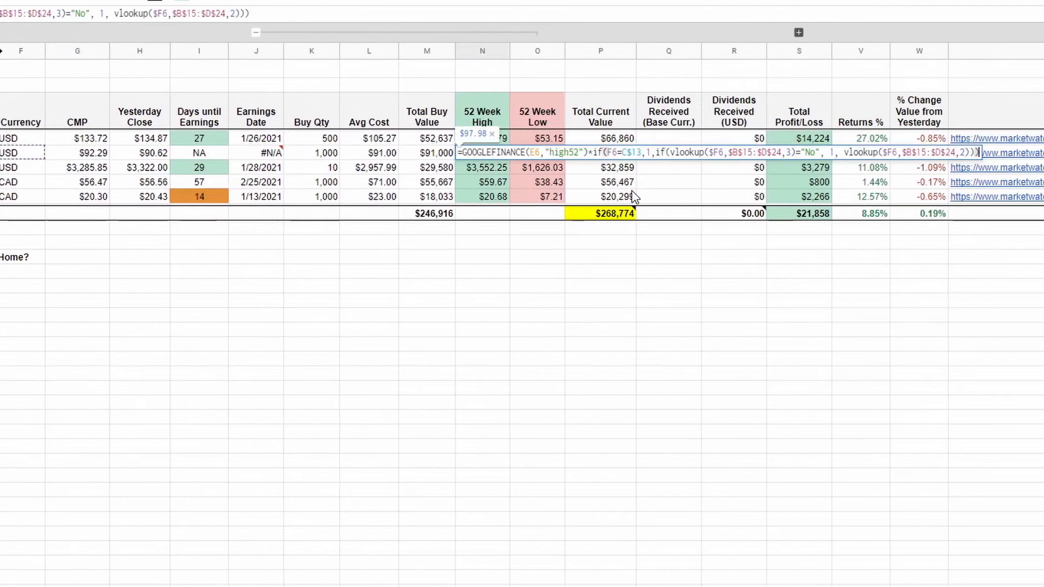
key(Right)
key(Right)
key(Right)
key(Right)
key(Right)
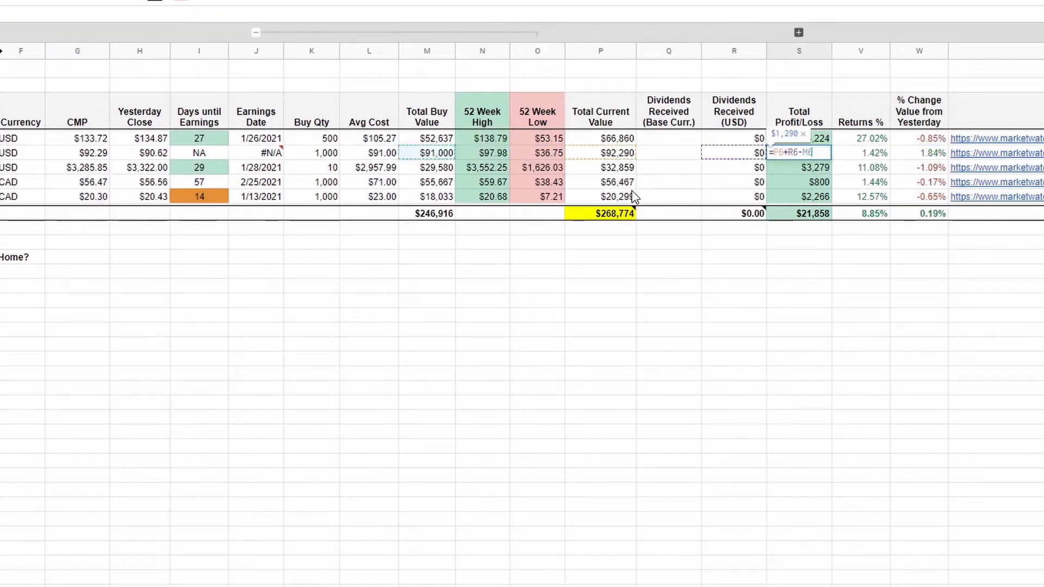
key(F2)
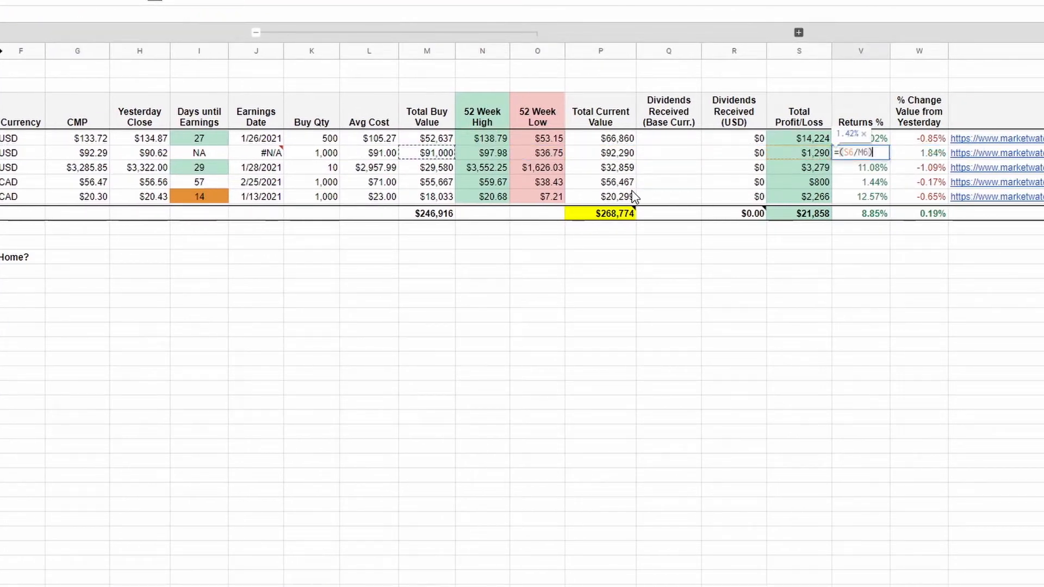
key(Escape)
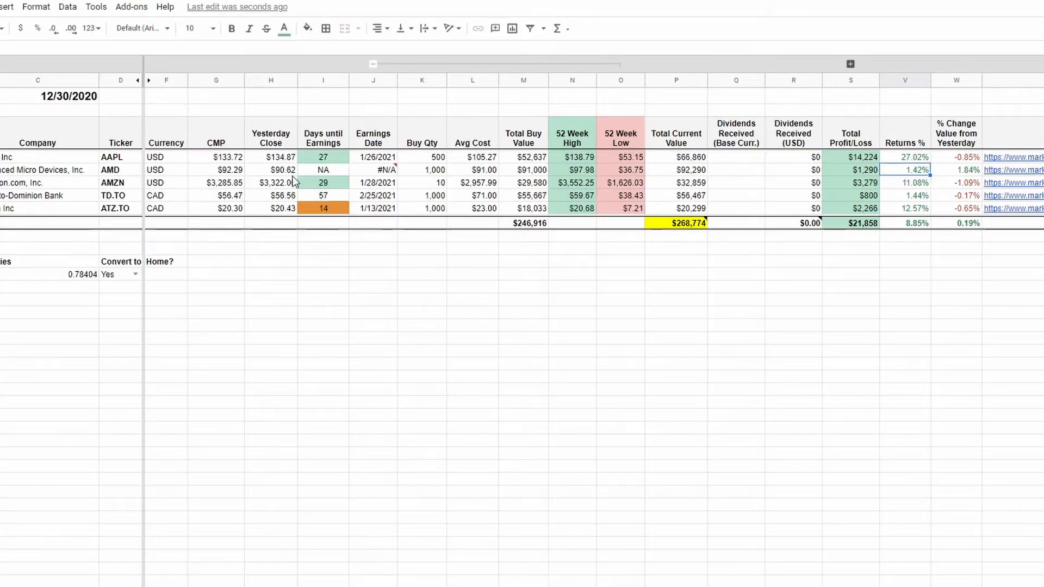
drag(381, 170, 326, 173)
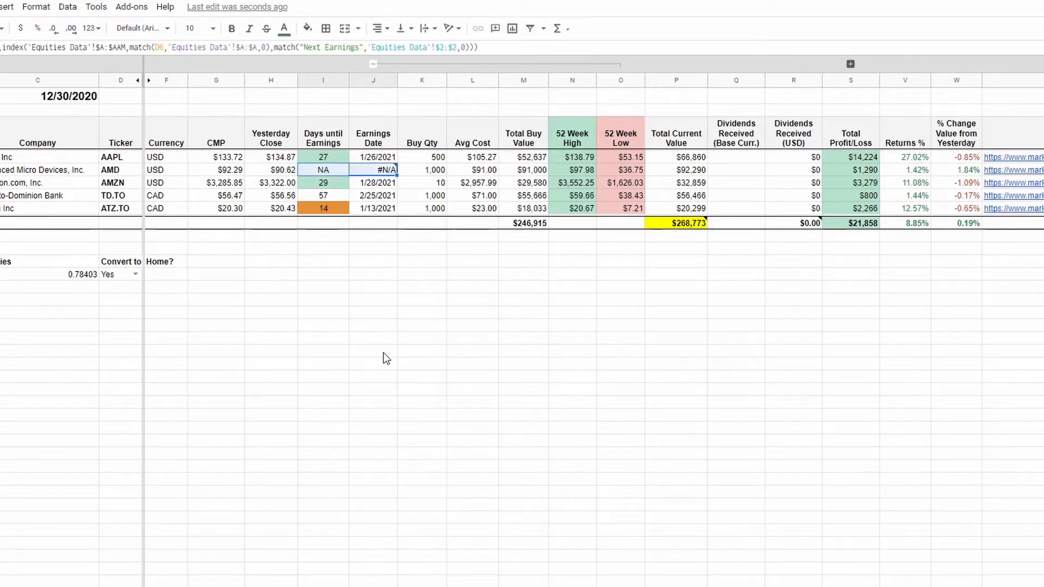
Insert one blank row above the Aritzia Inc row in the positions table.
mouse_move(367, 175)
click(363, 303)
key(ctrl+Home)
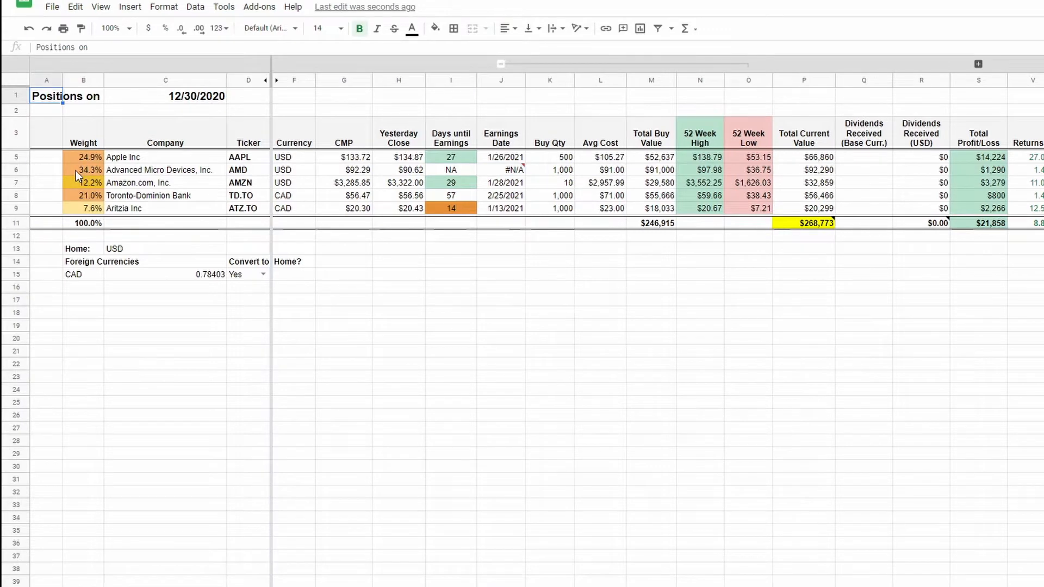
click(21, 208)
right_click(20, 208)
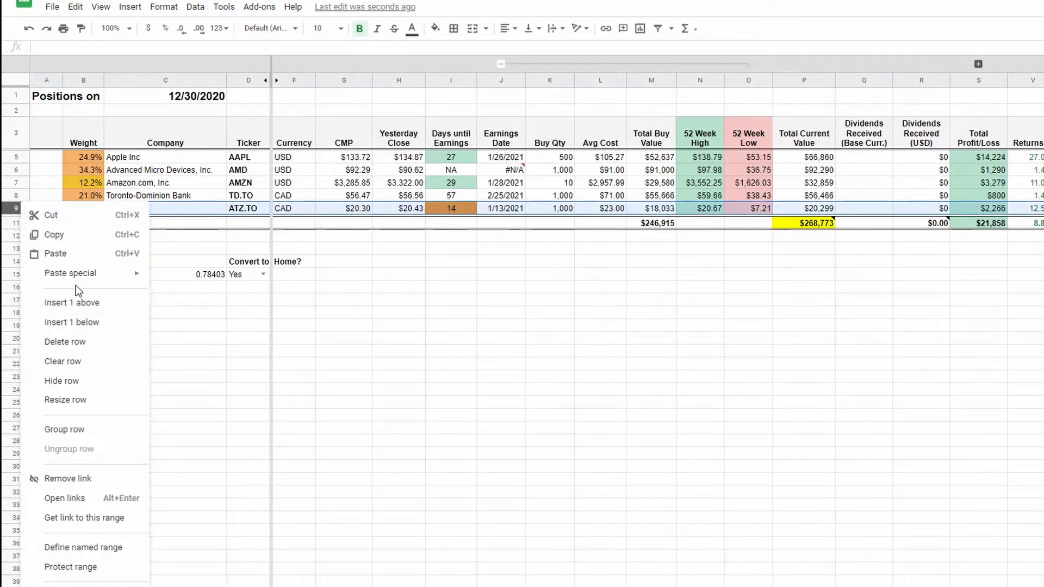
click(82, 306)
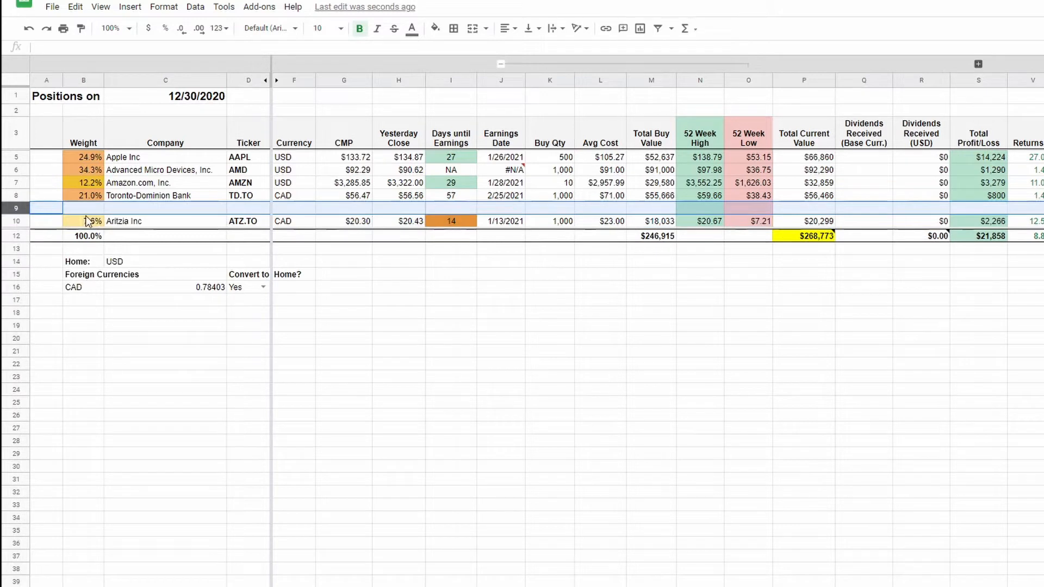
Copy the whole Aritzia Inc row into the new blank row 9.
click(16, 223)
right_click(17, 223)
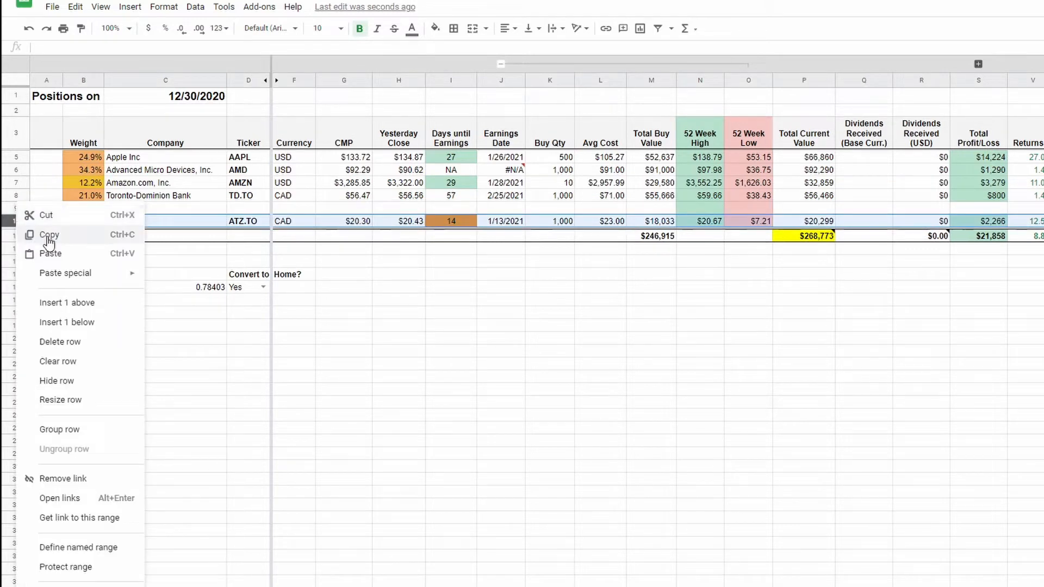
click(49, 233)
click(16, 209)
key(ctrl+v)
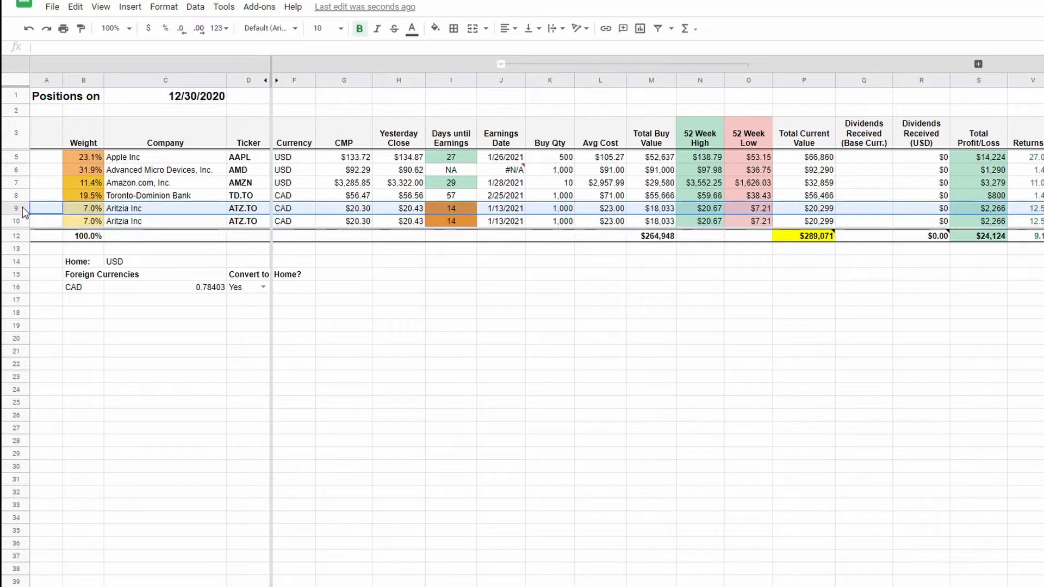
Change the ticker in row 9 to RY.TO and remove the automatic hyperlink from that cell.
click(237, 214)
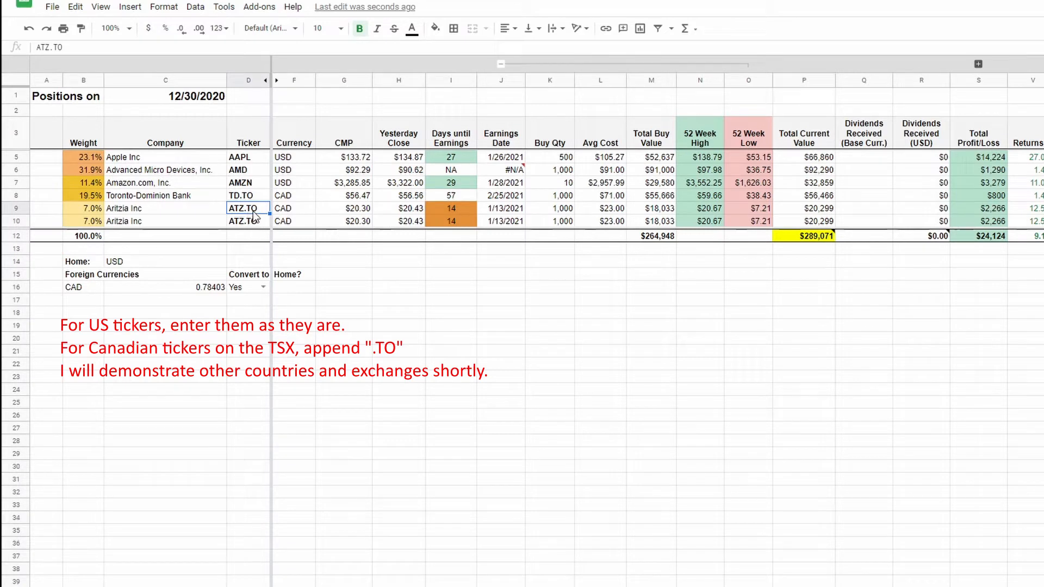
text(RY.TO)
key(Return)
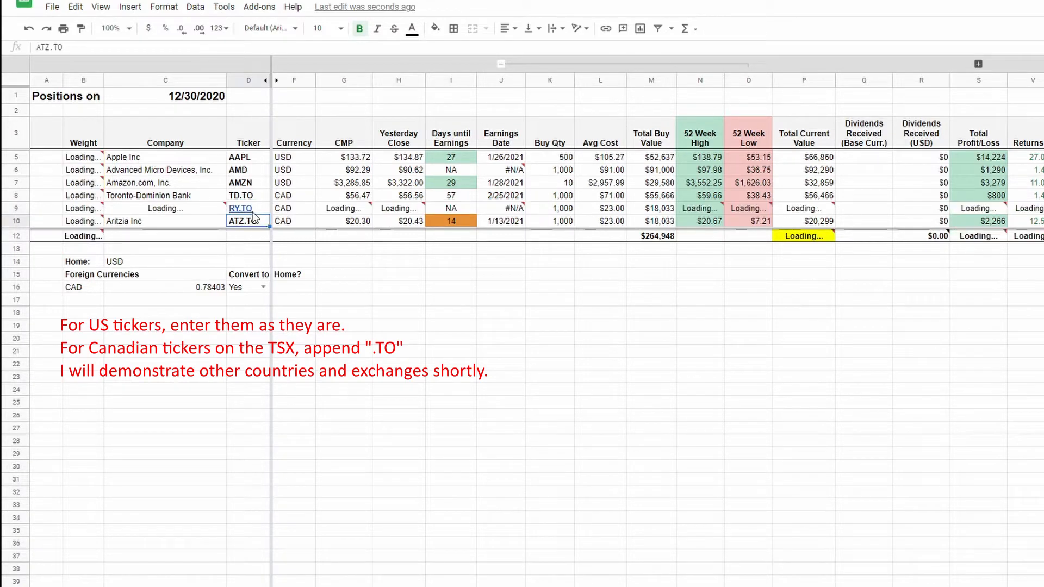
mouse_move(263, 207)
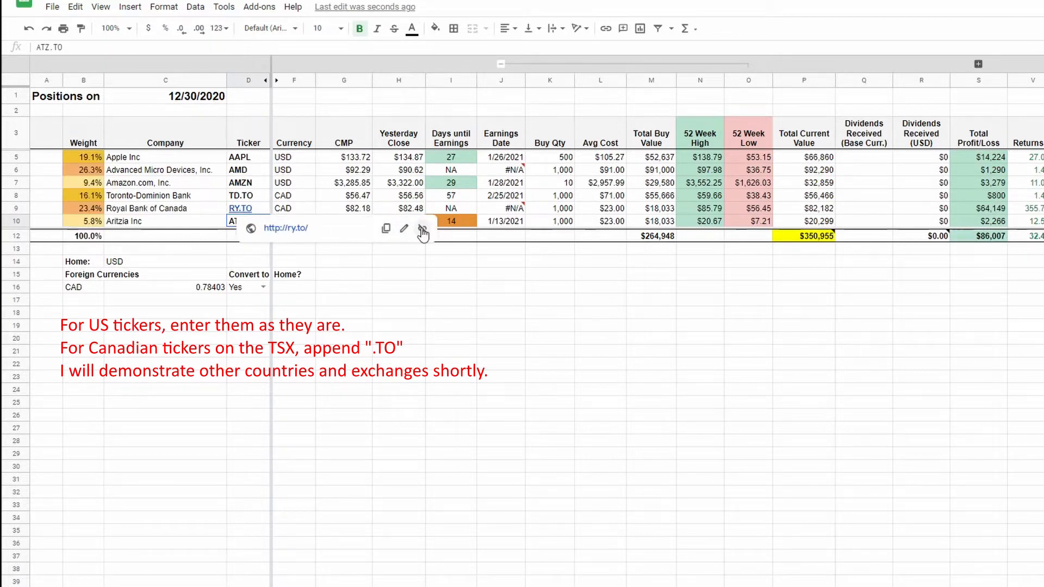
click(270, 208)
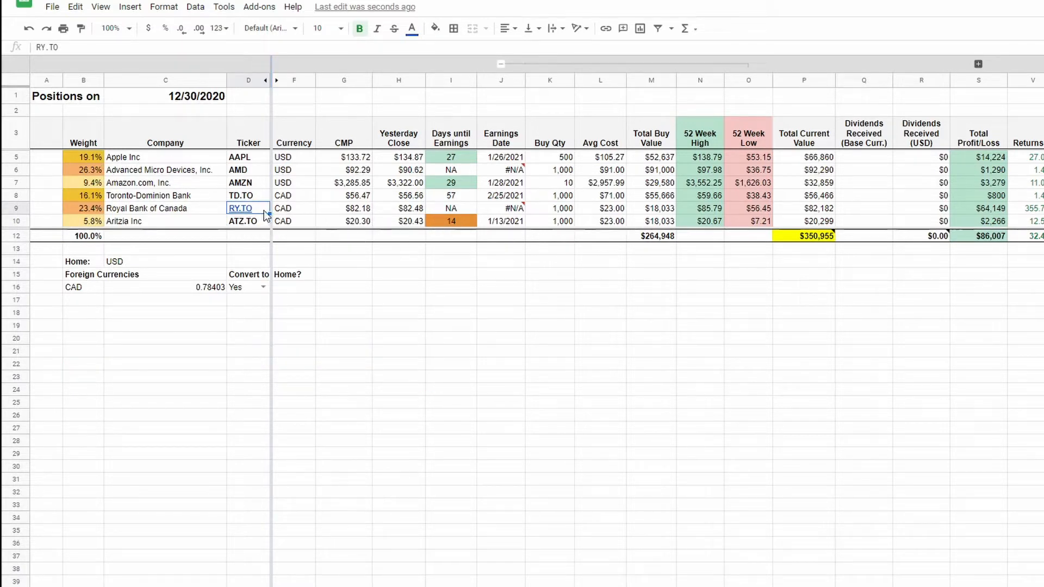
mouse_move(266, 214)
click(421, 229)
Clear the Buy Qty and Avg Cost values in the Royal Bank of Canada row.
click(605, 208)
key(shift+Left)
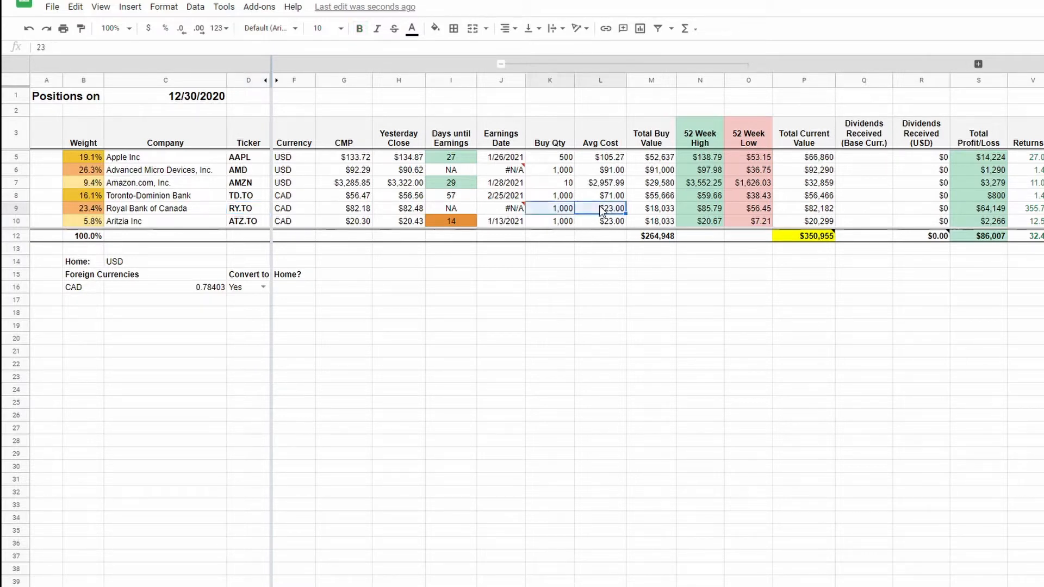
key(Delete)
key(Left)
click(600, 209)
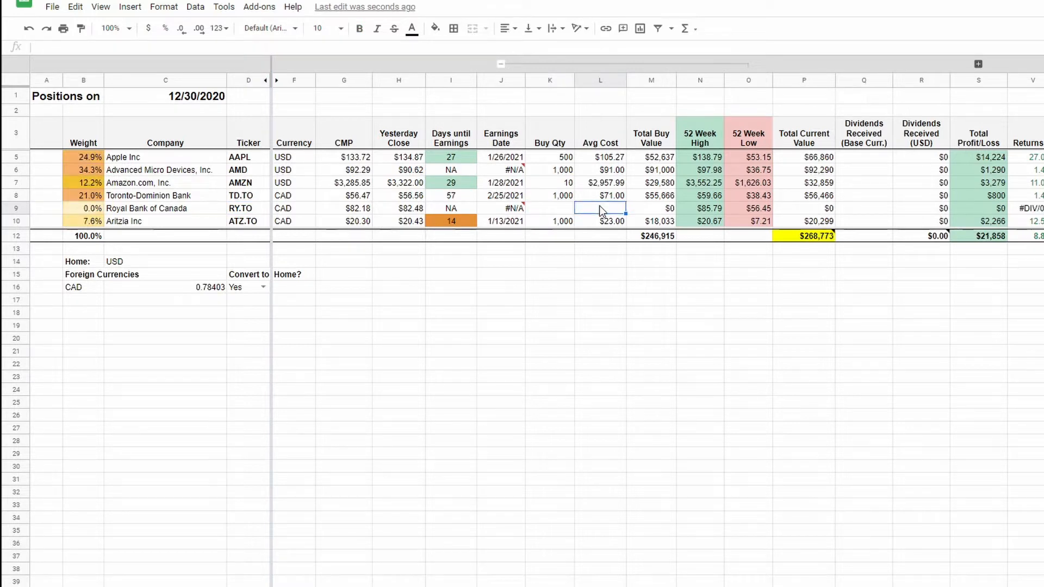
Set the Royal Bank of Canada row's Avg Cost to 105.
key(Up)
key(Up)
key(Up)
key(Up)
key(Down)
key(Down)
key(Down)
key(Down)
text(105)
key(Return)
Enter 10 as the Royal Bank of Canada row's Buy Qty and replace it with 100.
key(Up)
key(Left)
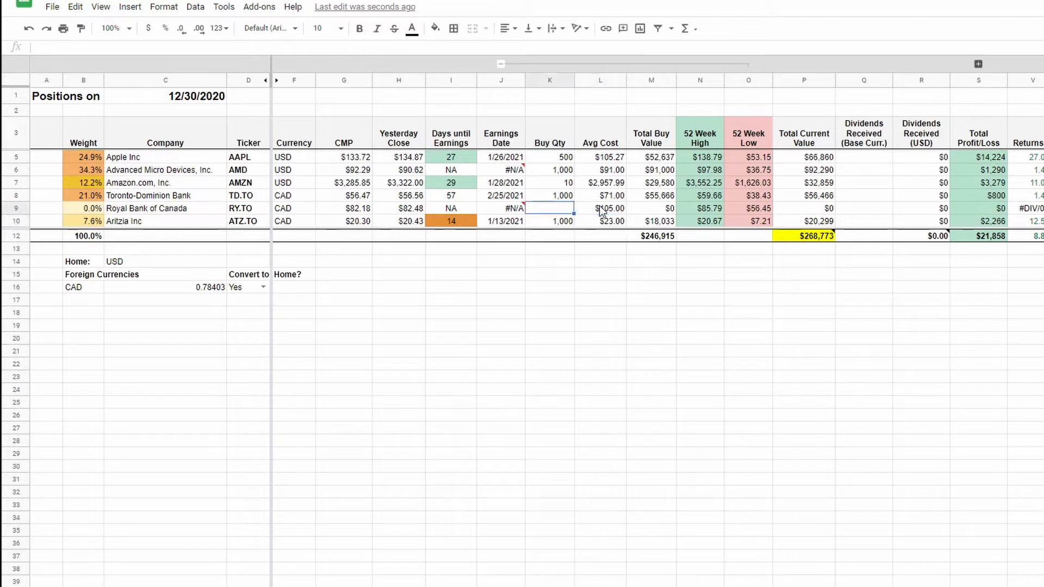
text(10)
key(Return)
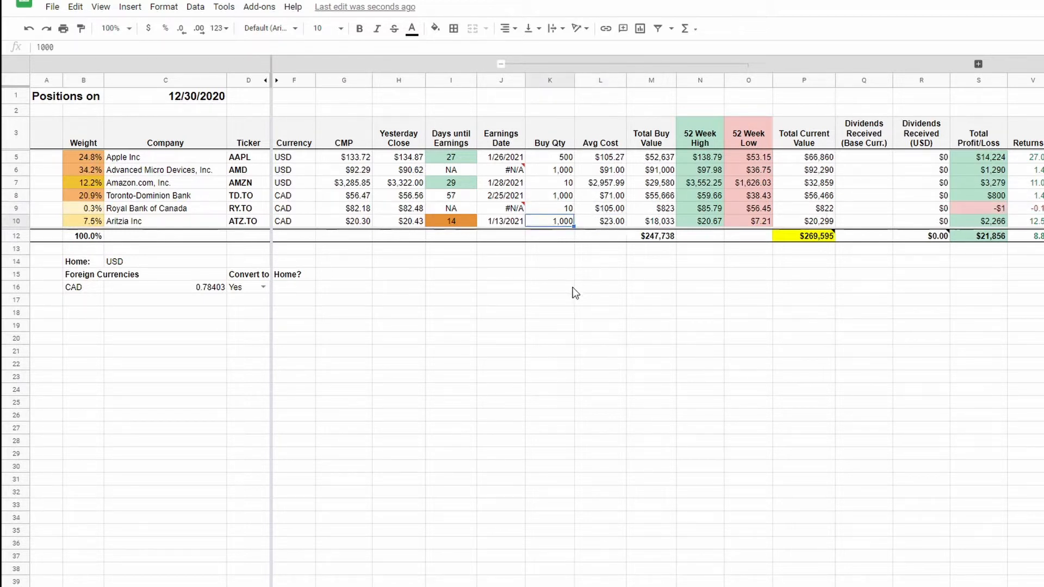
key(Up)
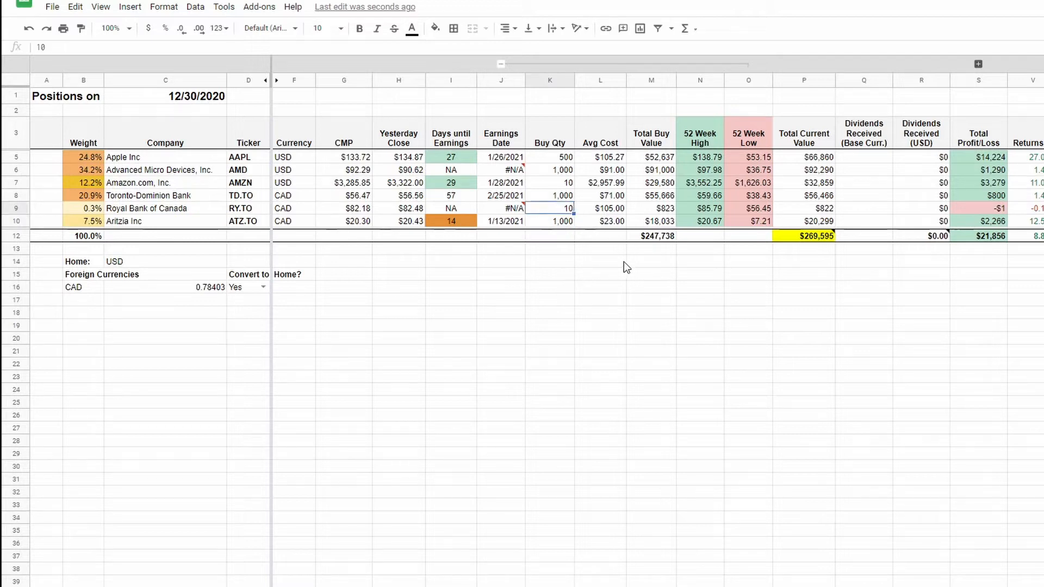
text(100)
key(Return)
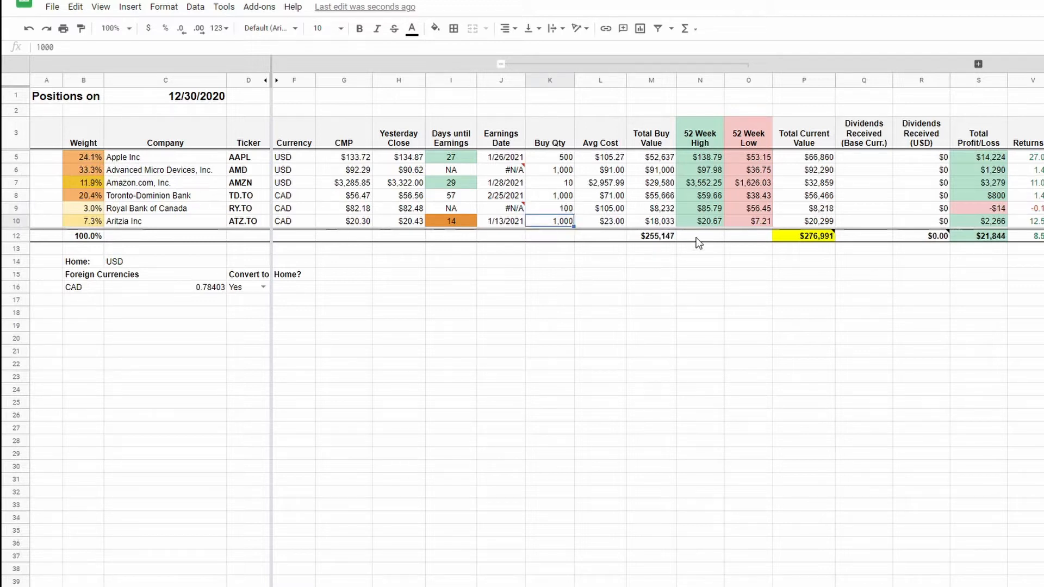
Inspect the RY.TO row's CMP formula, the AMD row's 52 Week High and Low formulas, and the TD.TO row's Total Current Value formula.
key(Up)
key(Left)
key(Left)
key(Left)
key(Left)
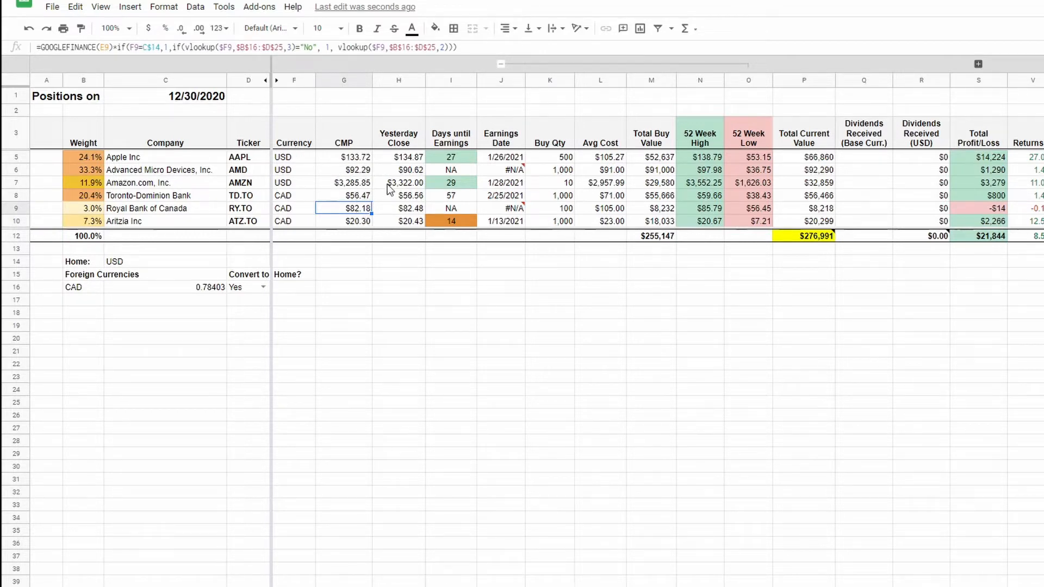
click(713, 172)
click(754, 173)
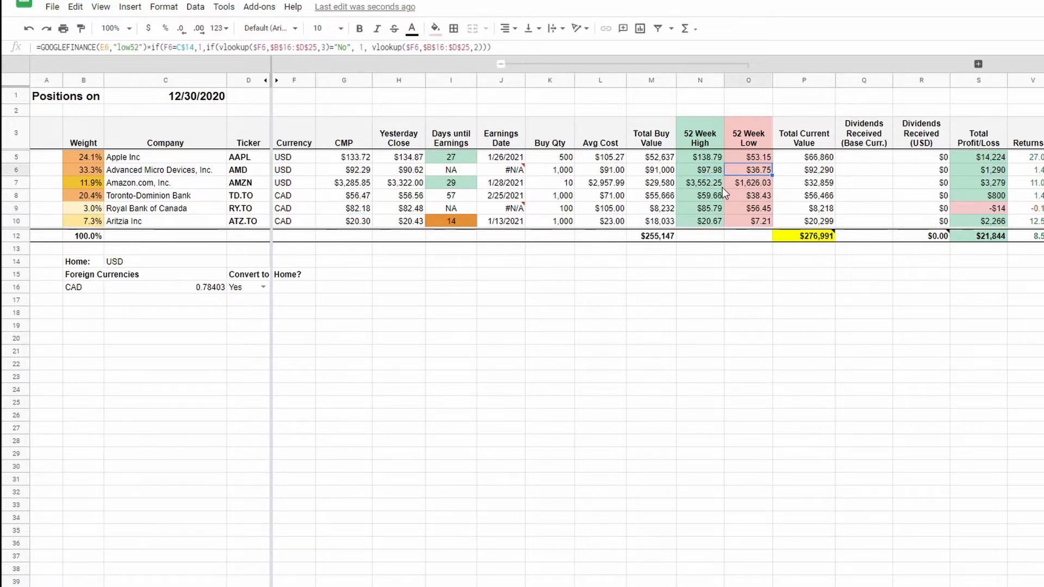
click(802, 197)
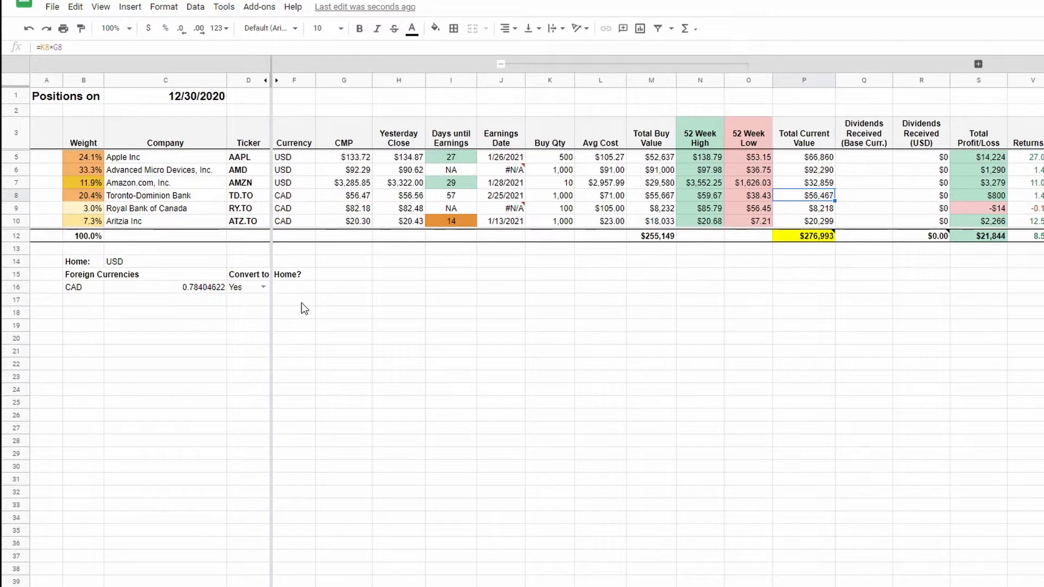
Review the Home currency setting and set CAD's Convert to Home? option to No.
click(143, 263)
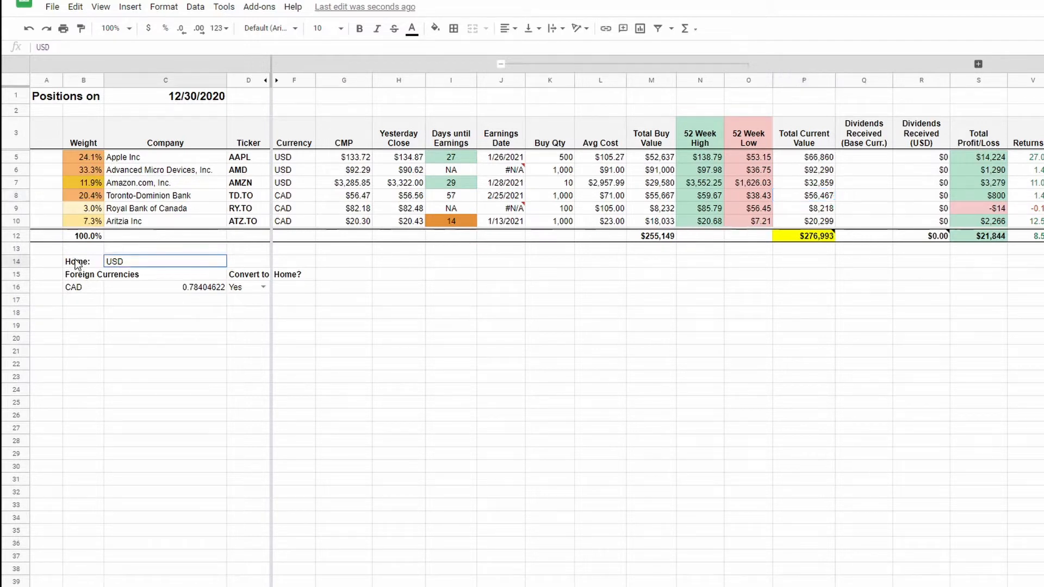
shift+click(76, 264)
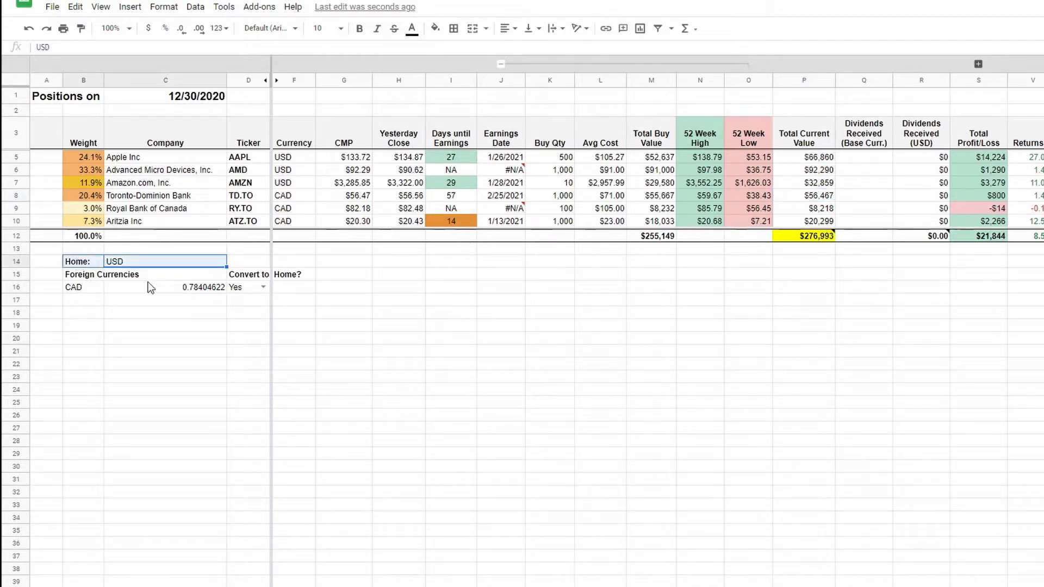
click(261, 288)
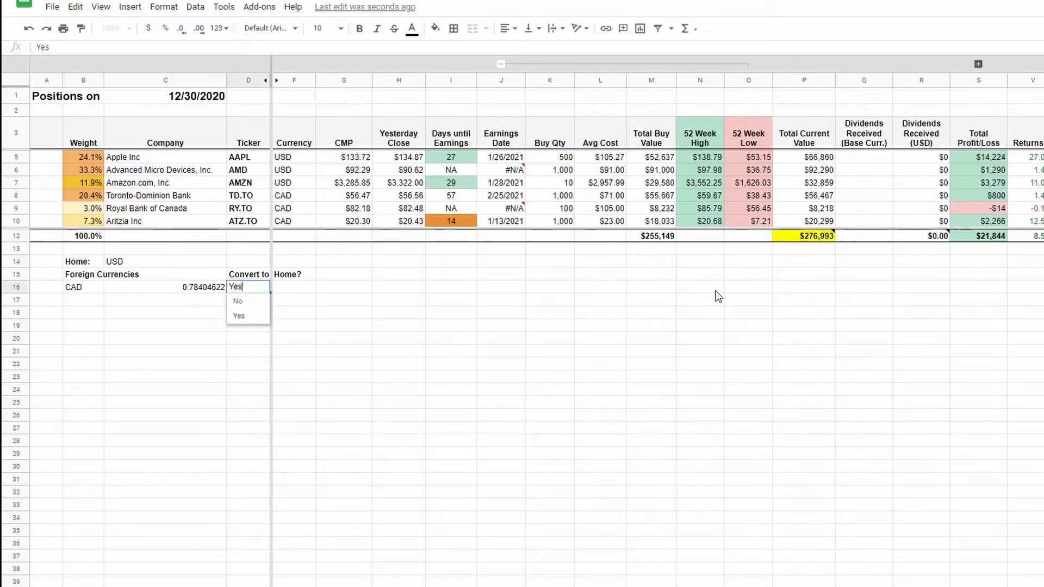
click(239, 301)
Examine the Canadian positions' unconverted prices and the note and sum formula in the Total Current Value total cell.
click(351, 211)
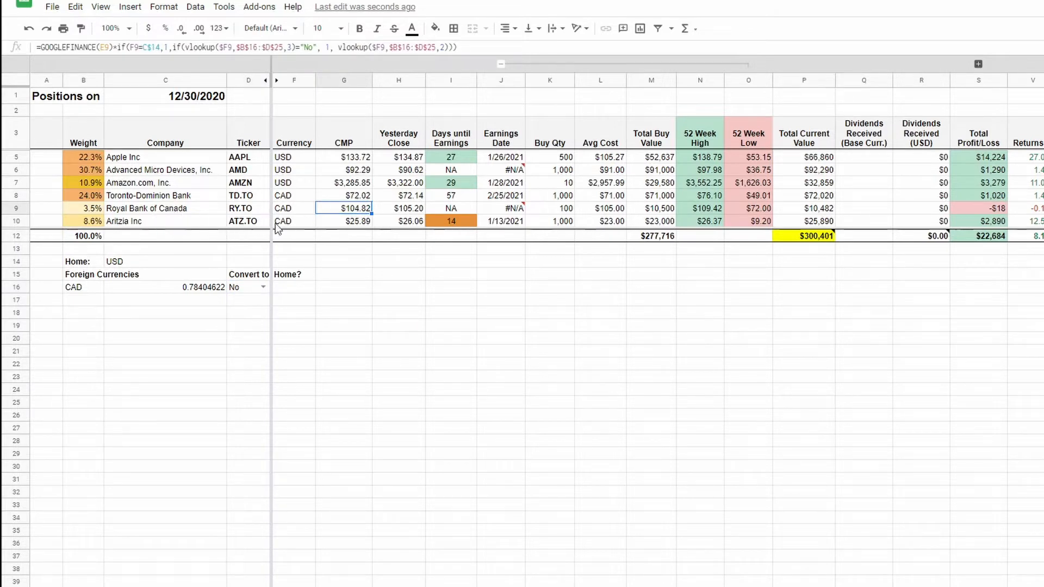
drag(405, 223, 351, 196)
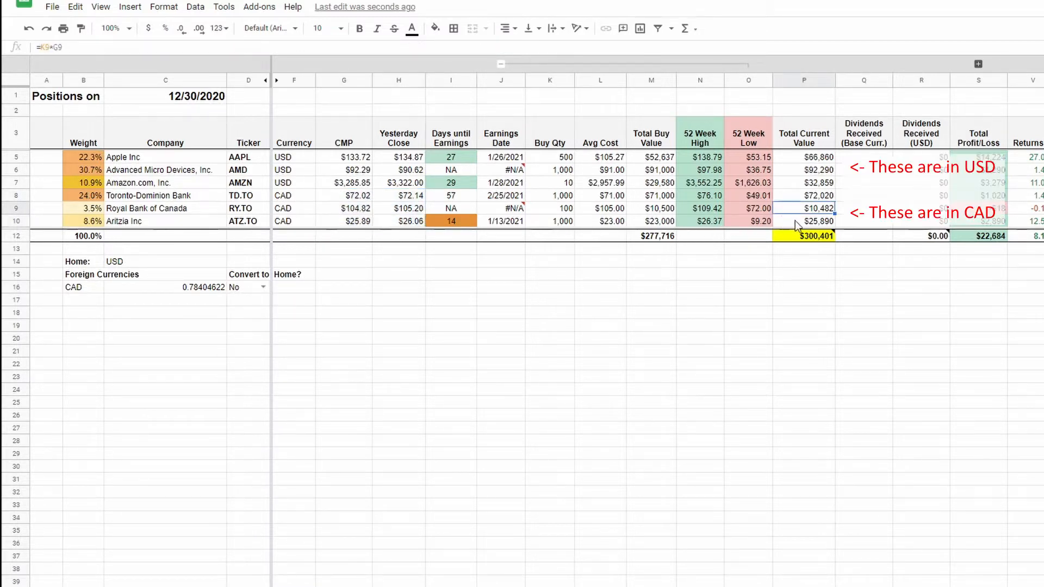
click(810, 241)
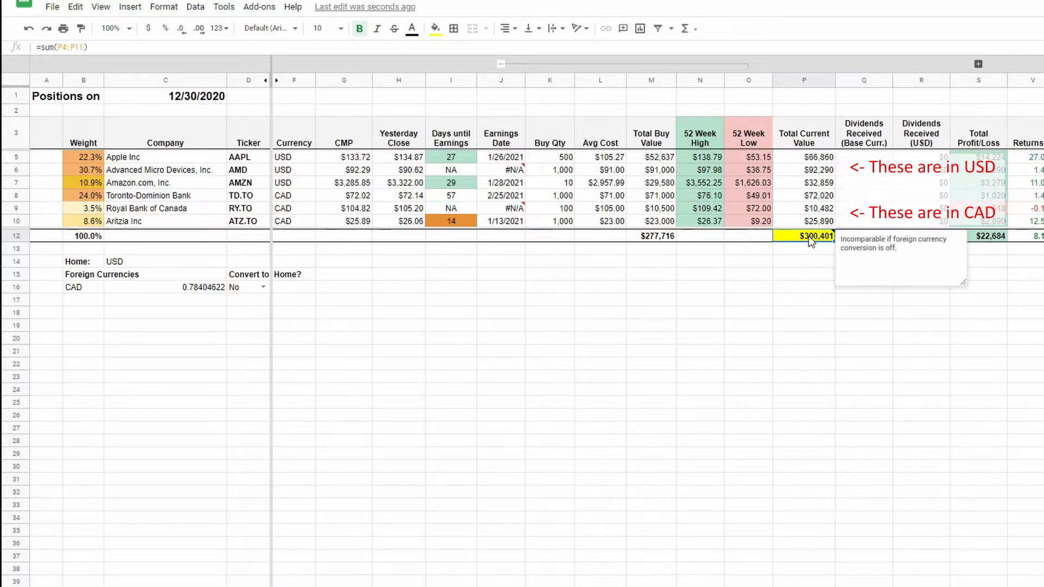
double_click(808, 236)
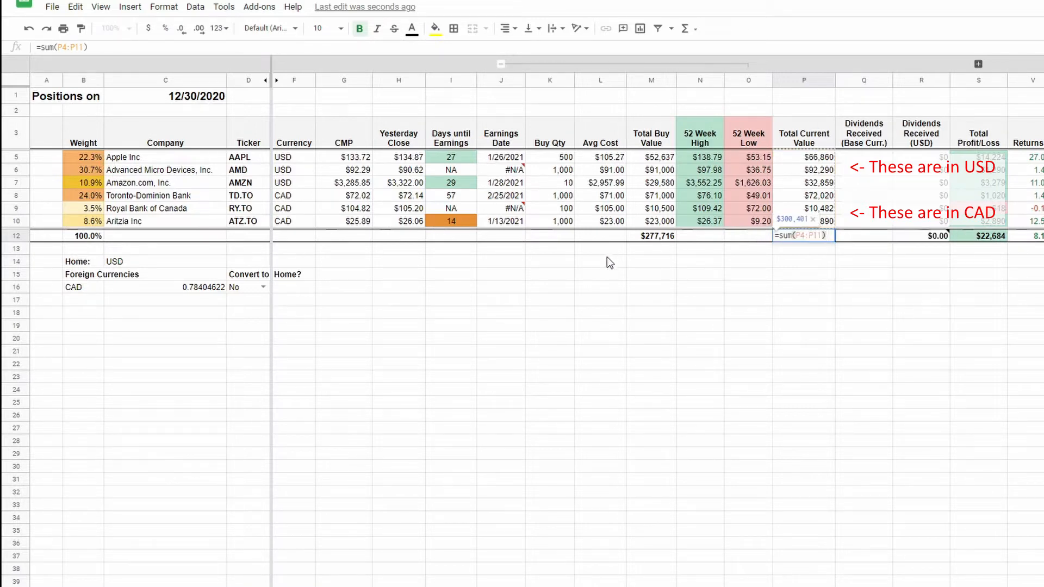
key(Escape)
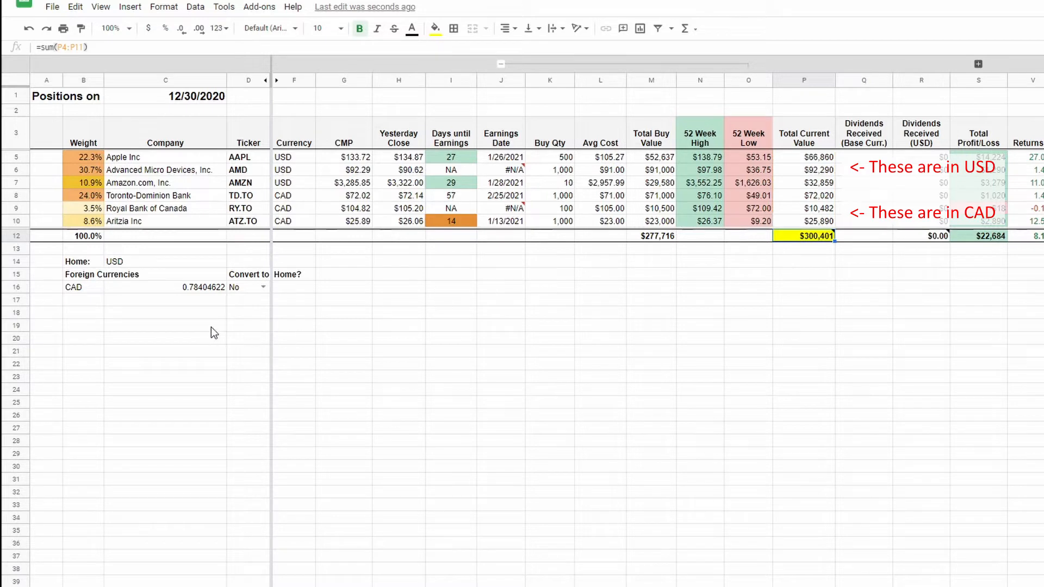
Switch CAD's Convert to Home? option to Yes, to No, and back to Yes to compare the converted and unconverted values.
click(264, 287)
click(244, 313)
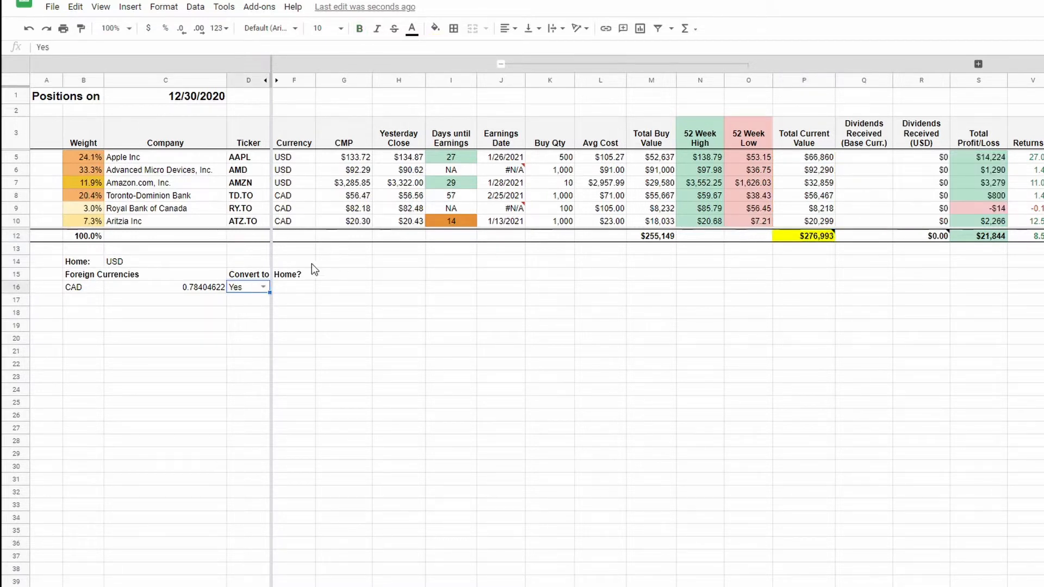
click(262, 287)
click(242, 321)
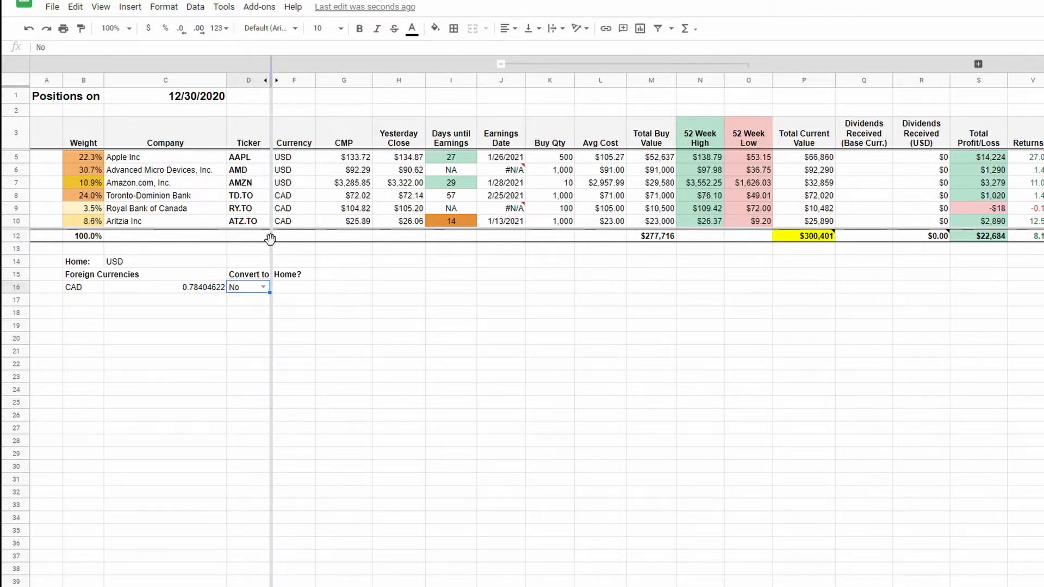
click(263, 287)
click(244, 314)
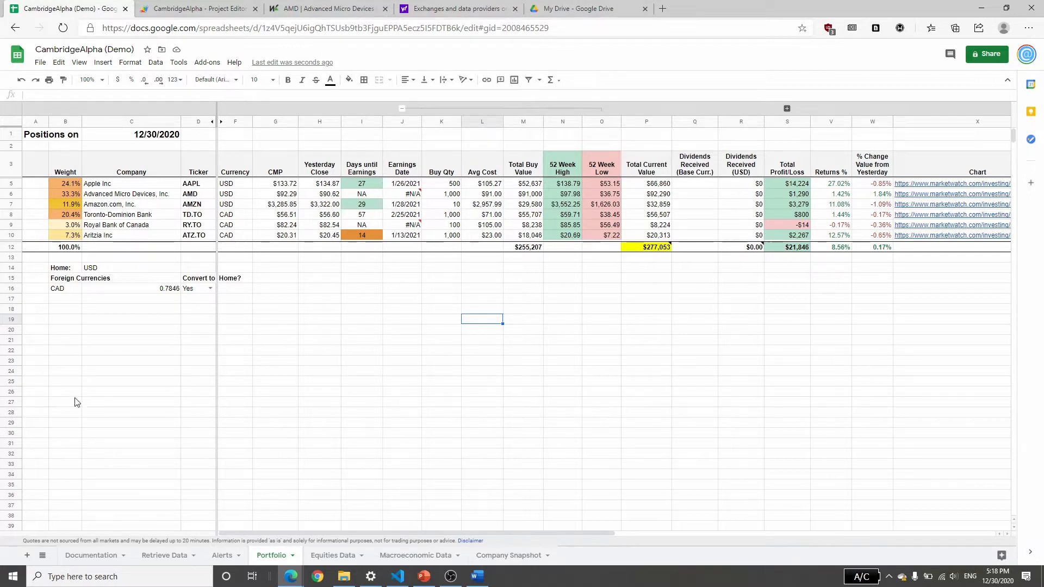
Insert one blank row below the Aritzia Inc row.
click(11, 235)
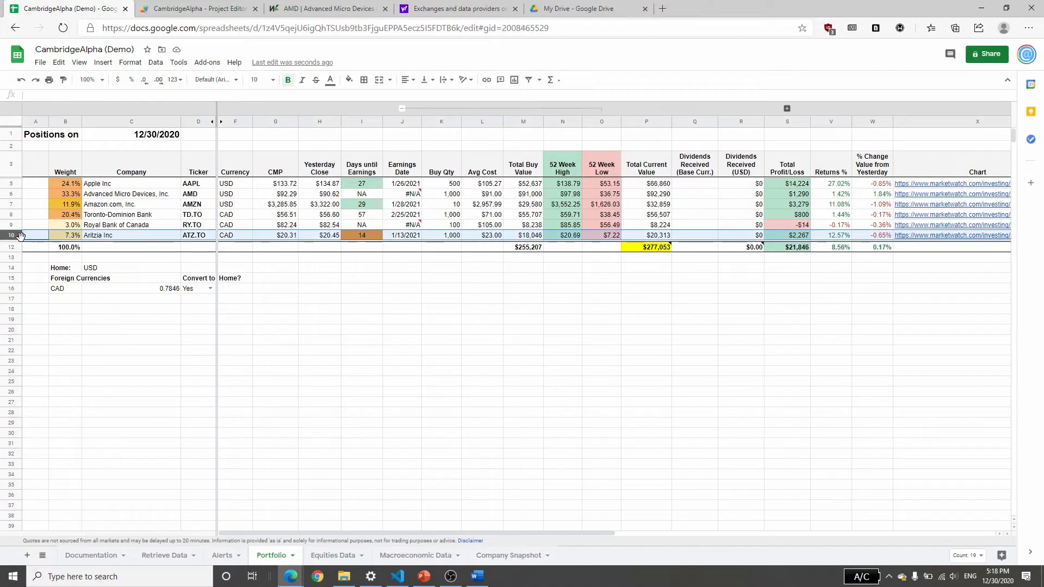
right_click(11, 238)
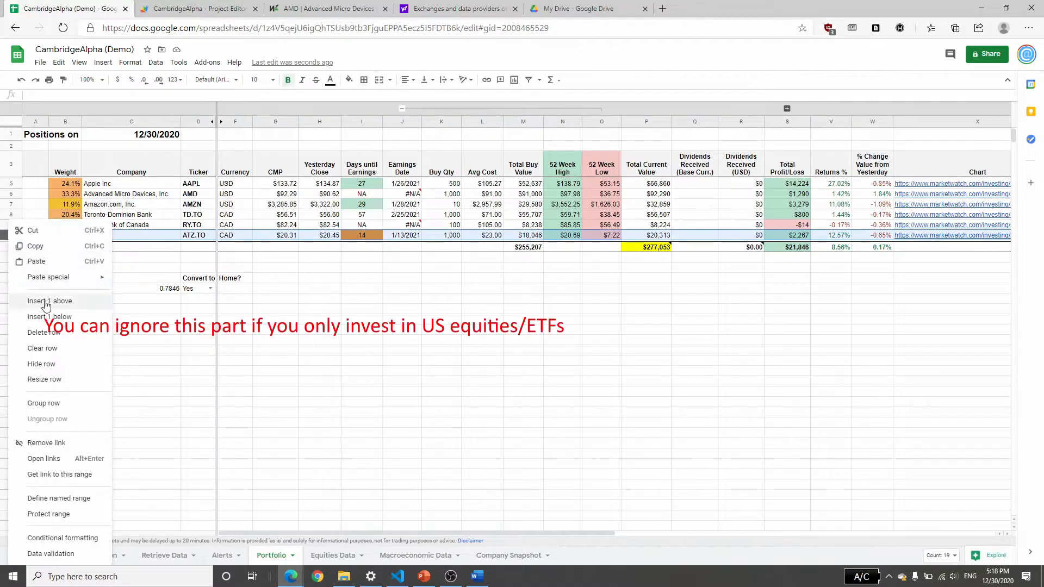
click(52, 317)
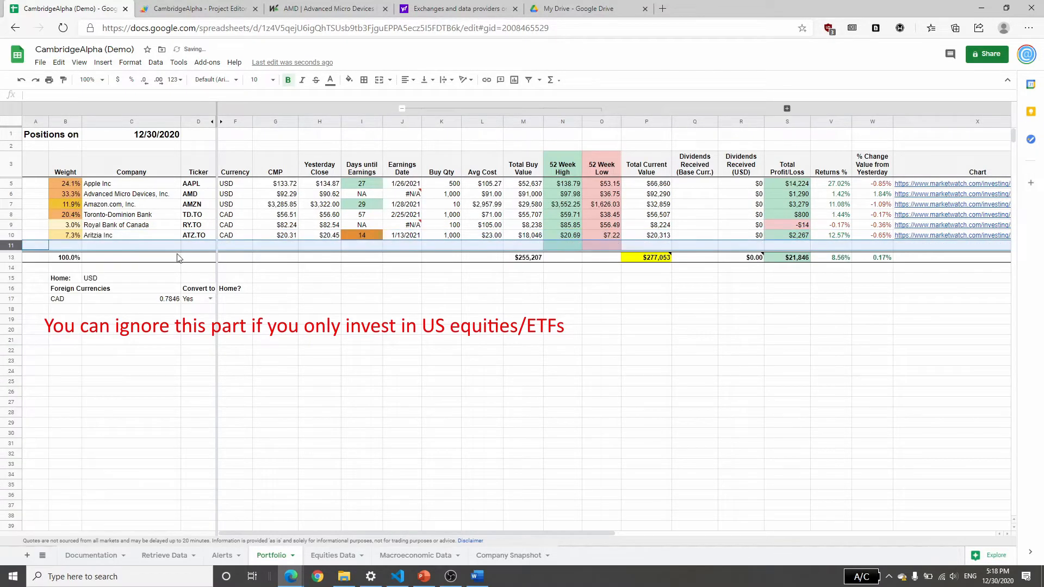
Copy the Aritzia Inc row into the blank row 11 beneath it.
click(280, 301)
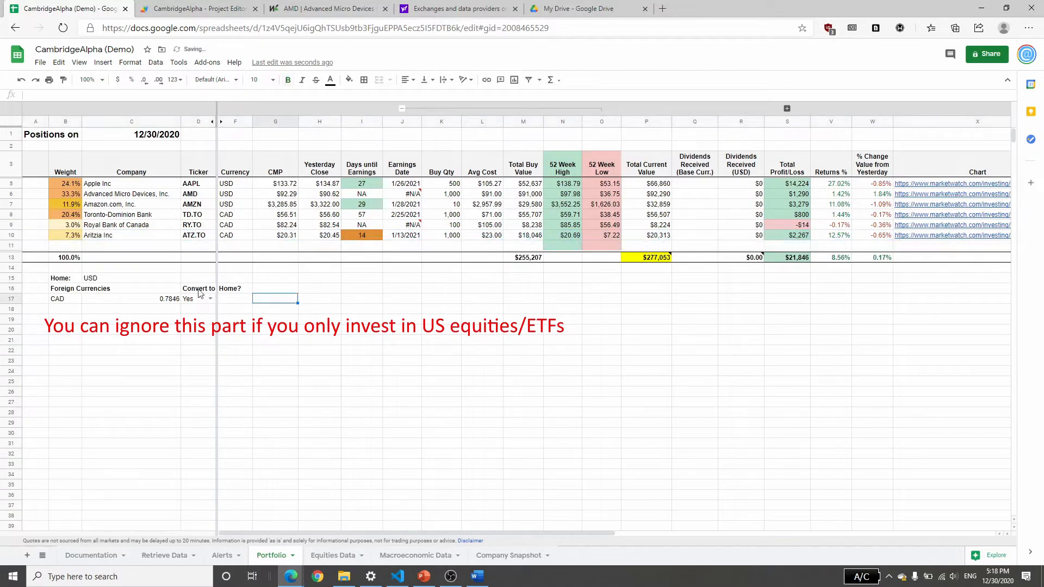
click(11, 235)
key(ctrl+c)
key(Down)
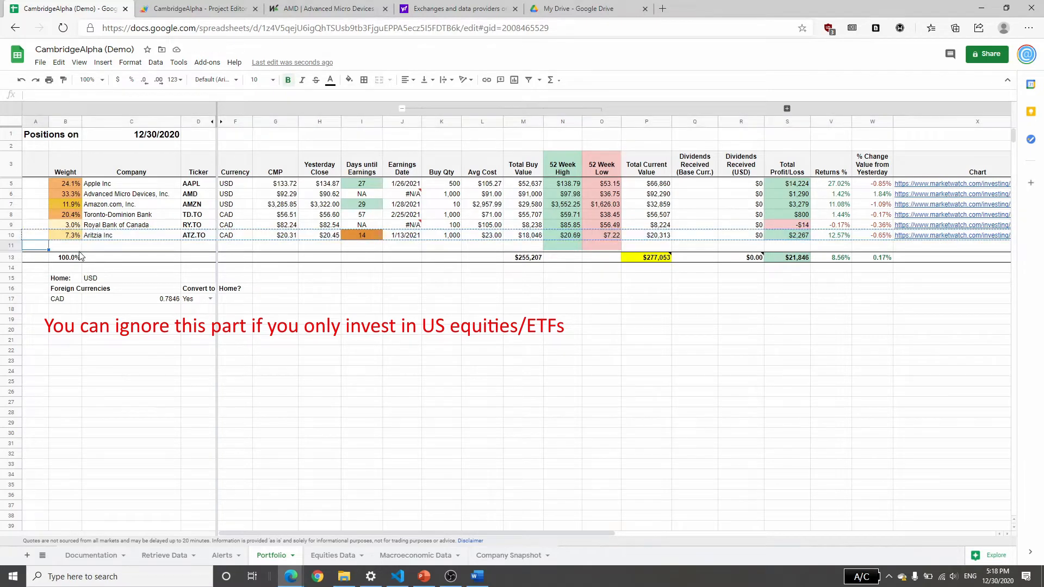
key(ctrl+v)
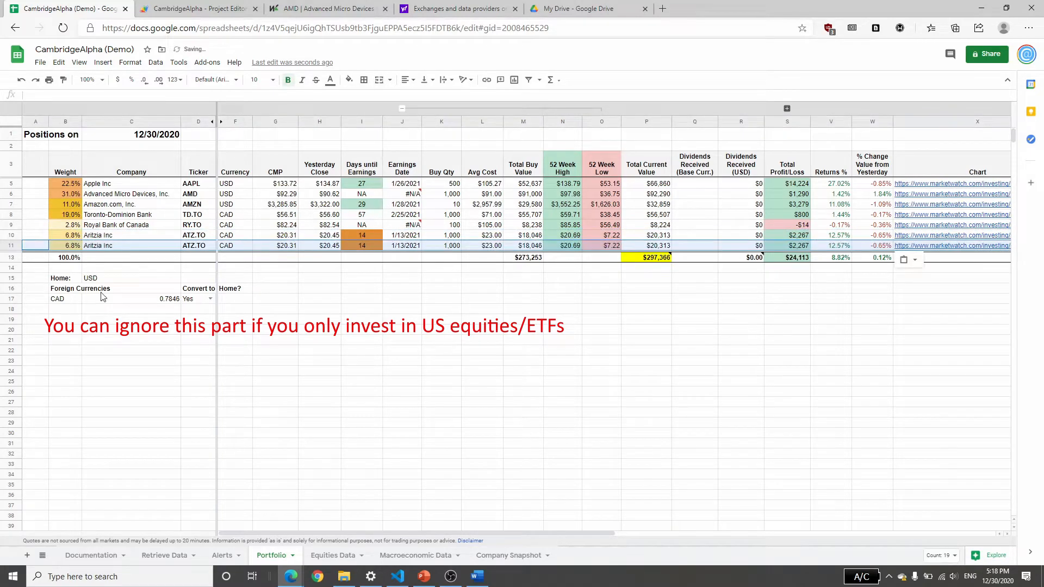
Look up the Toronto Stock Exchange's ticker suffix on Yahoo's exchanges and data providers help page, then return to the Portfolio sheet.
click(197, 246)
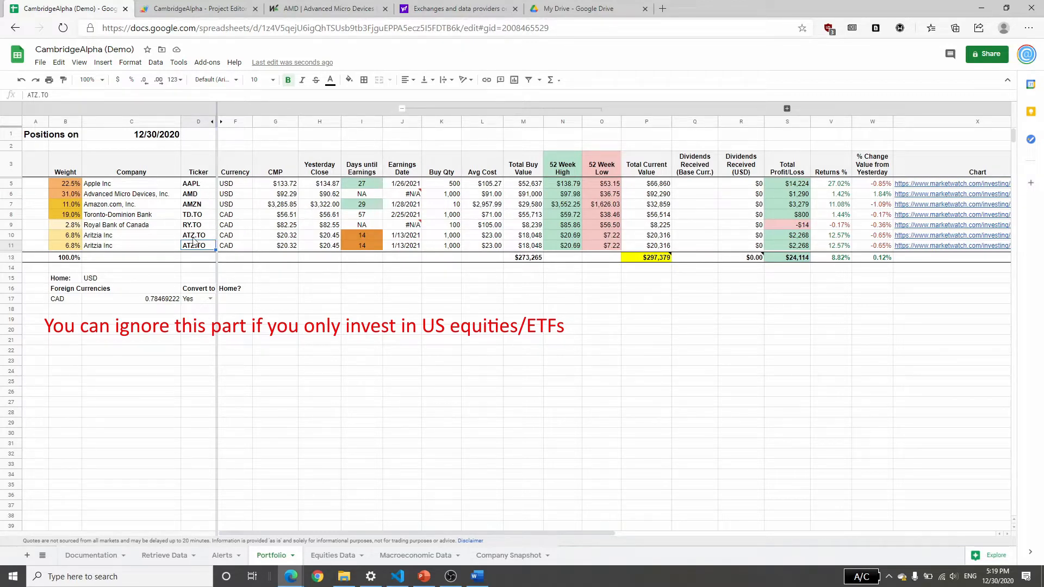
click(453, 9)
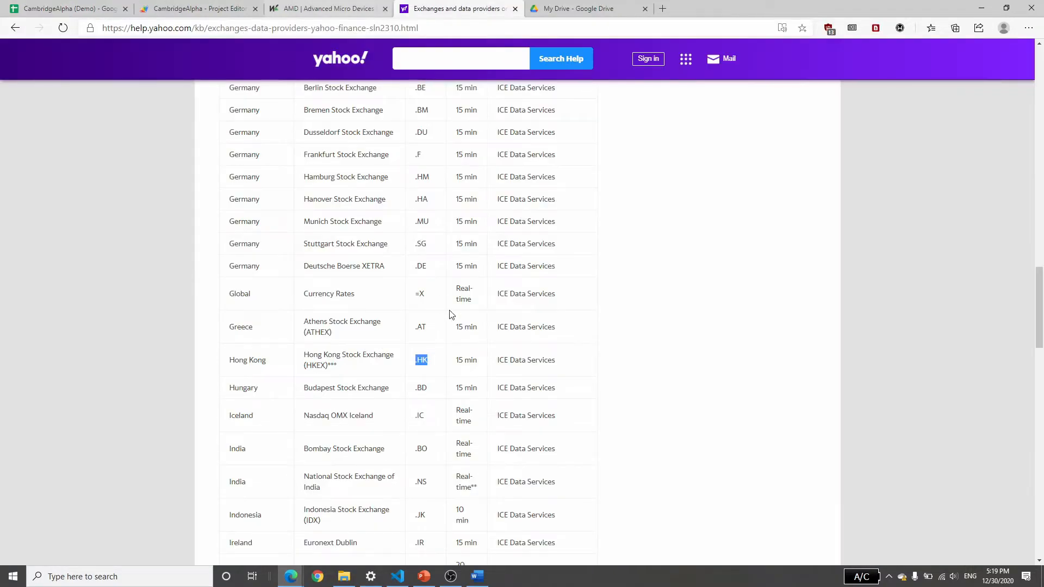
scroll(462, 305, up, 20)
drag(219, 189, 550, 190)
scroll(384, 321, down, 20)
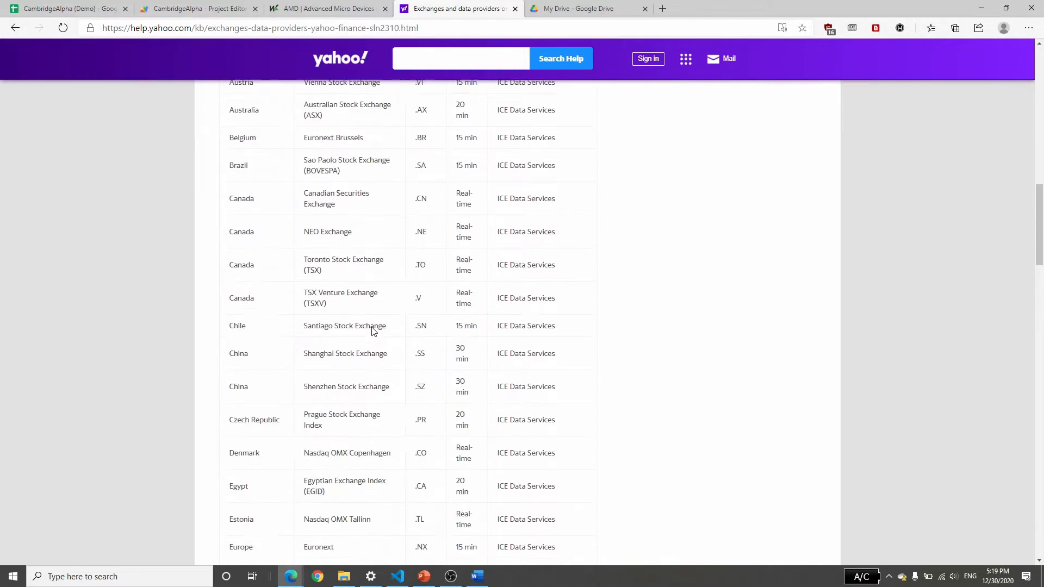
scroll(373, 330, down, 1)
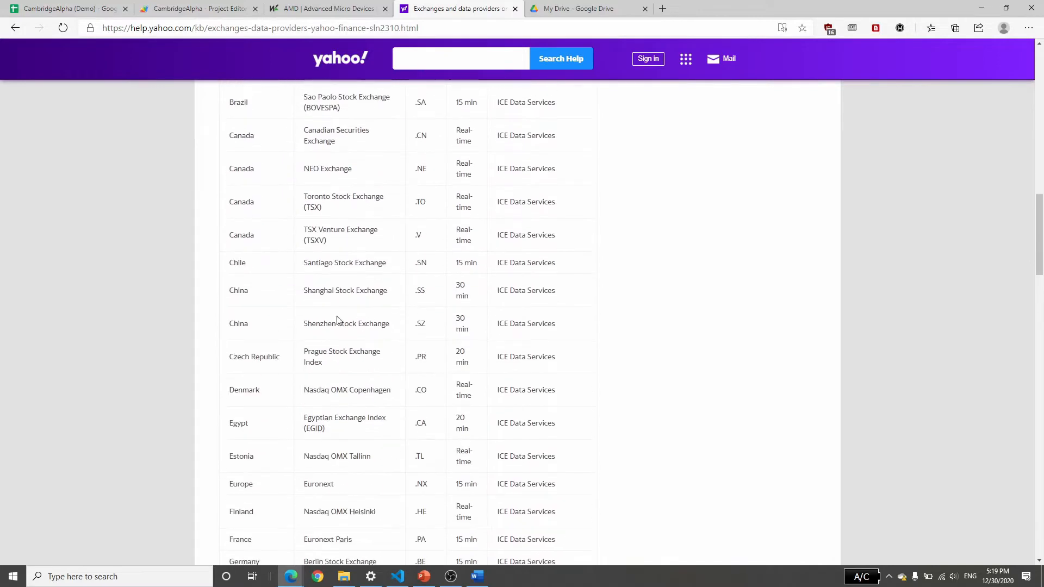
double_click(422, 204)
drag(306, 196, 372, 197)
double_click(421, 203)
click(65, 9)
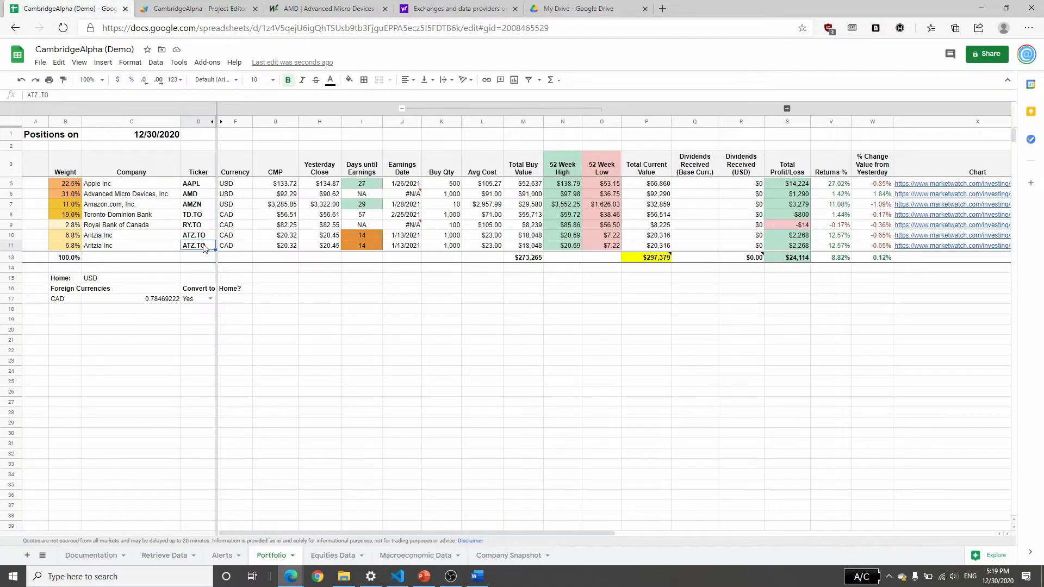
Look up the Hong Kong Stock Exchange's ticker suffix in Yahoo's exchange list and return to the Portfolio sheet.
click(471, 6)
scroll(380, 392, down, 4)
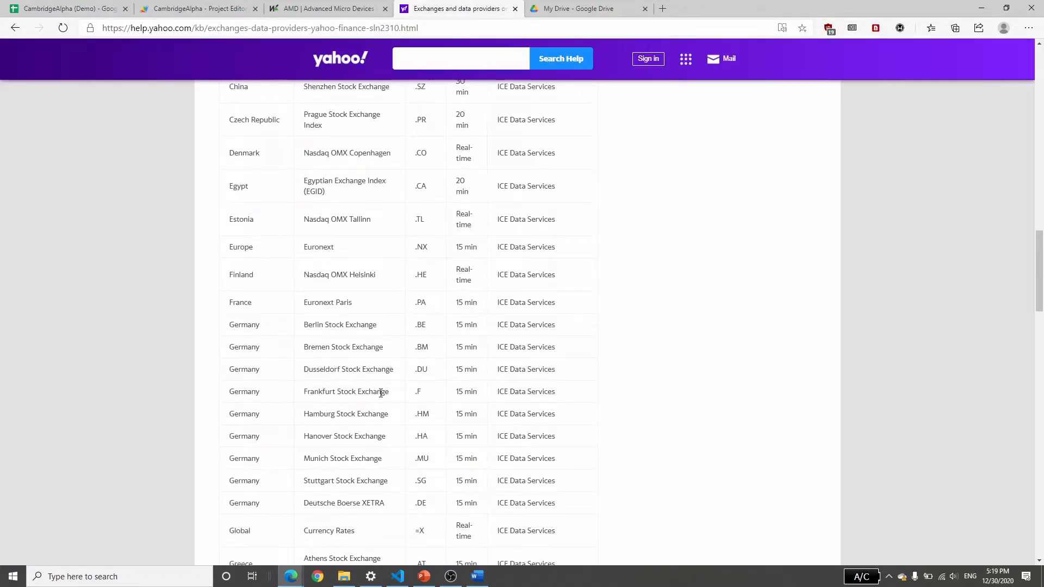
scroll(380, 391, down, 6)
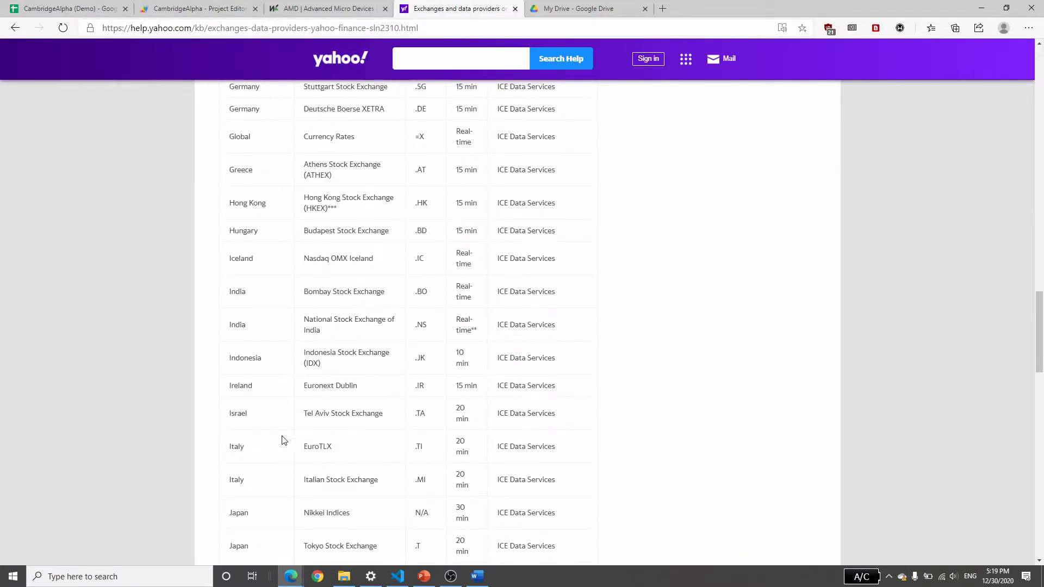
double_click(422, 202)
click(68, 8)
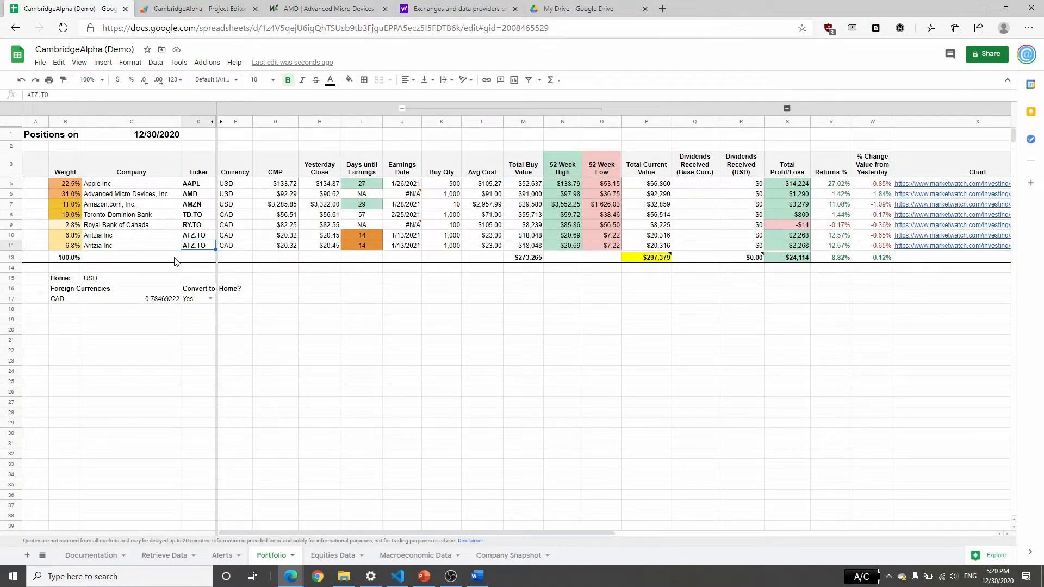
Change the row 11 ticker to 0700.HK and remove the hyperlink from that cell.
text(0700.HK)
key(Return)
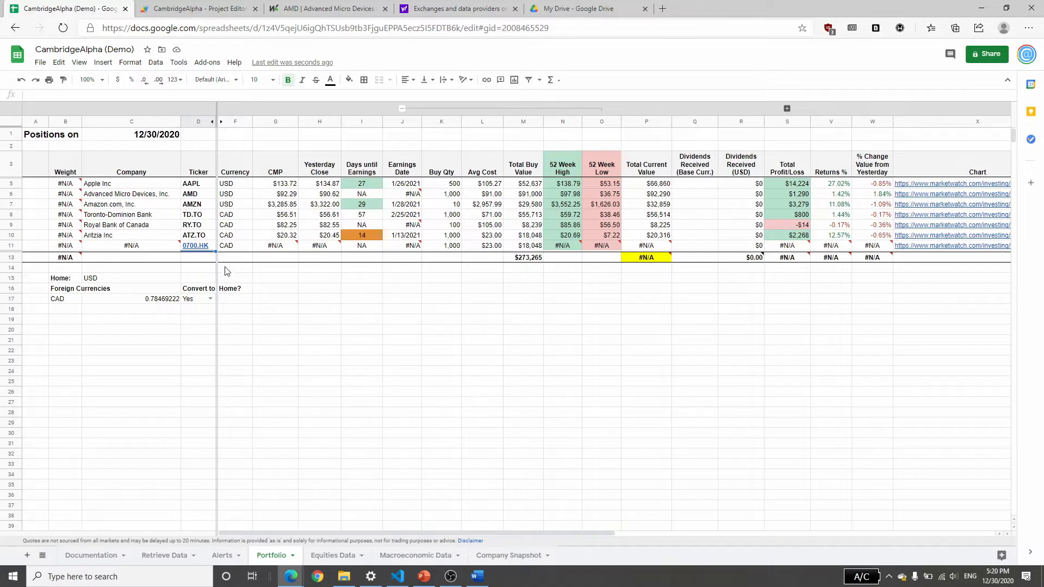
mouse_move(204, 249)
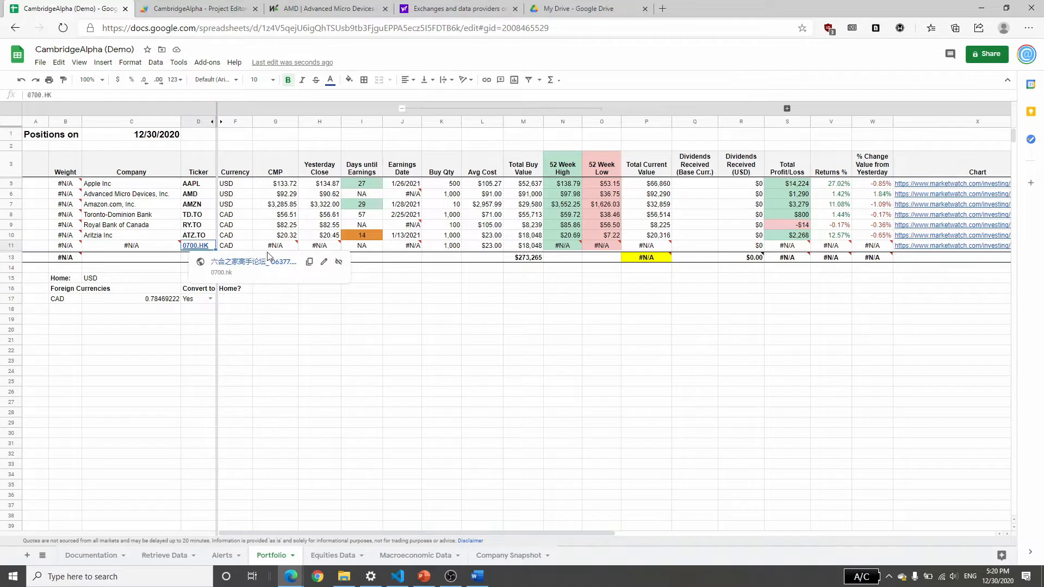
click(338, 262)
click(362, 350)
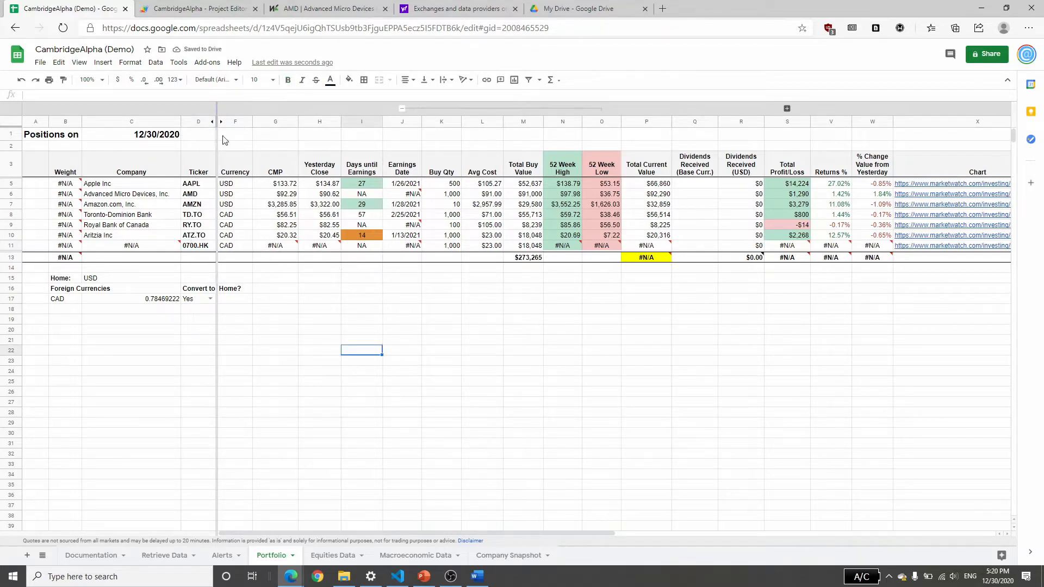
Examine the CMP formula in the 0700.HK row to see which ticker cell it references.
click(282, 246)
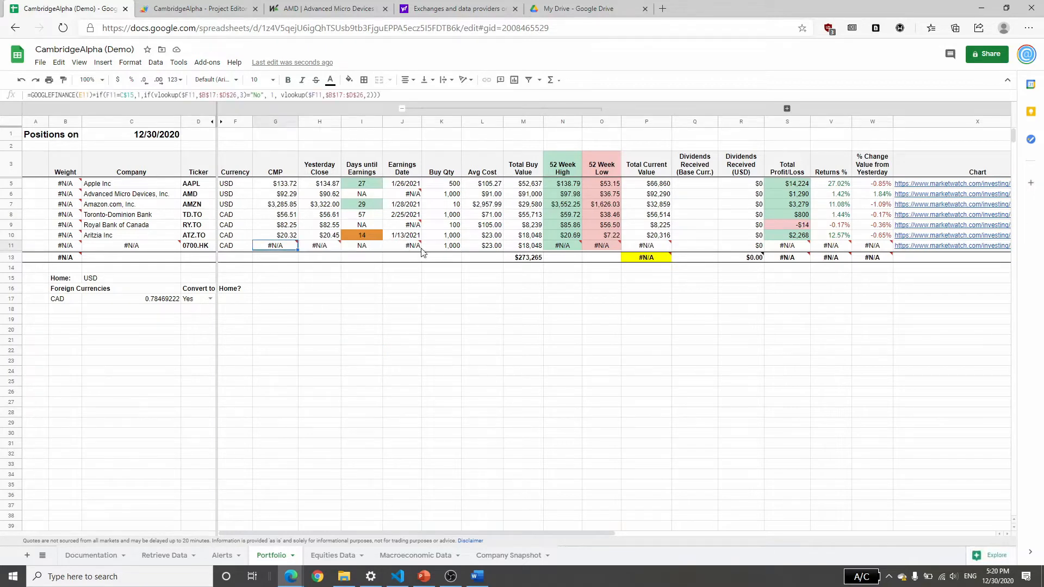
key(Return)
key(Escape)
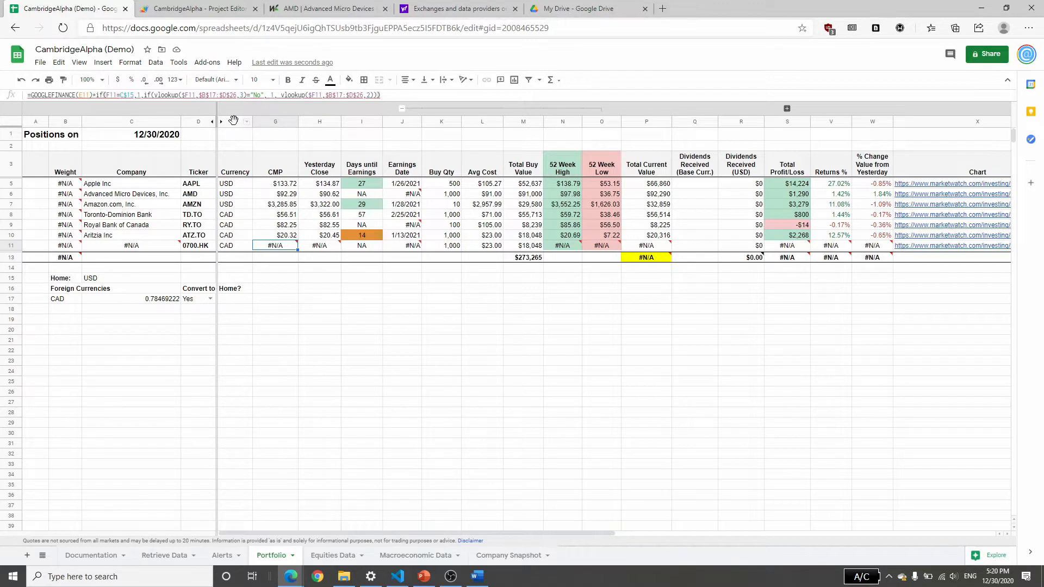
Unhide the tickerGoogle column between the Ticker and Currency columns.
drag(238, 125, 198, 121)
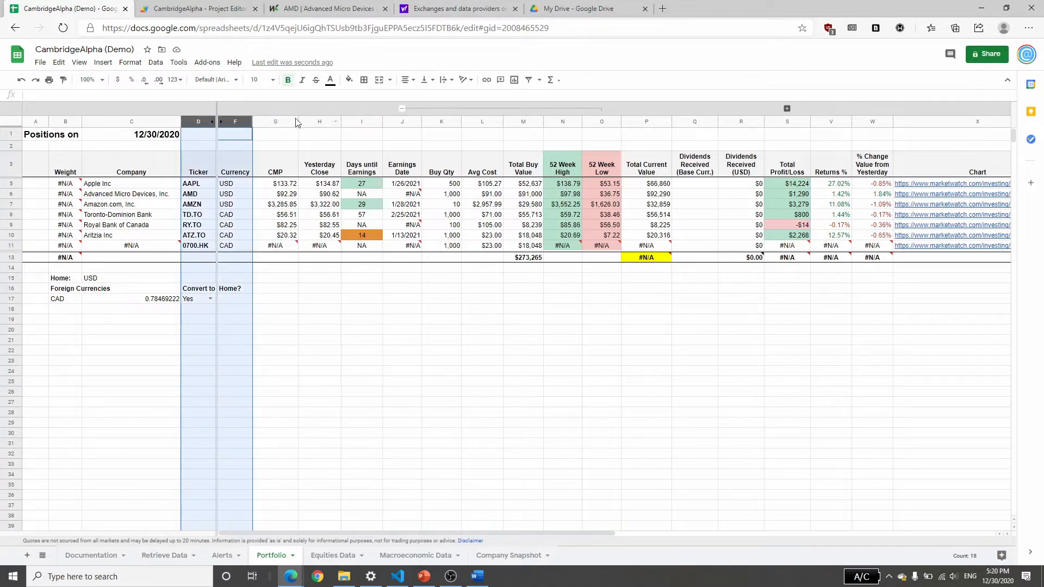
right_click(227, 119)
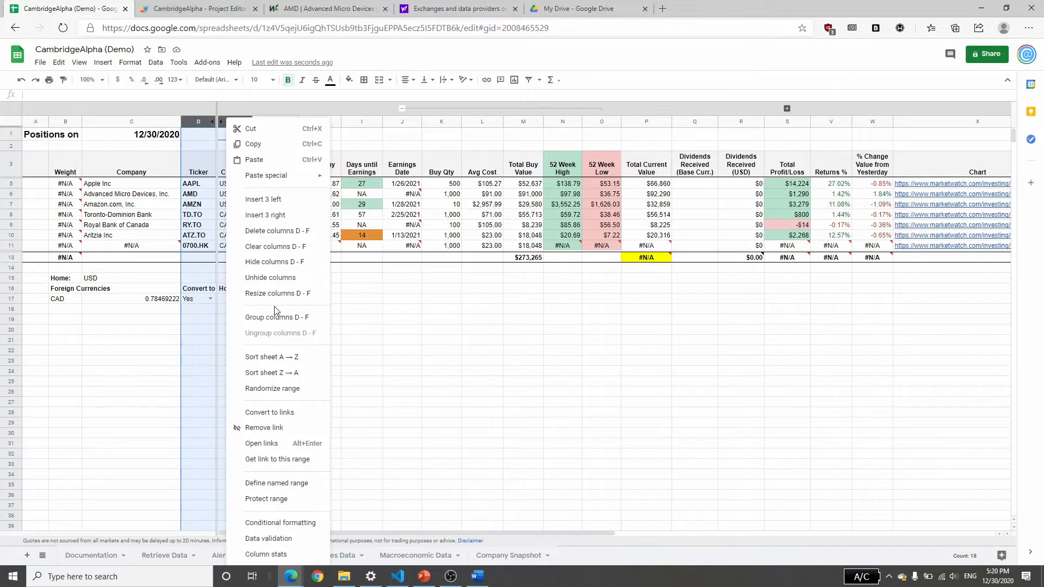
click(271, 277)
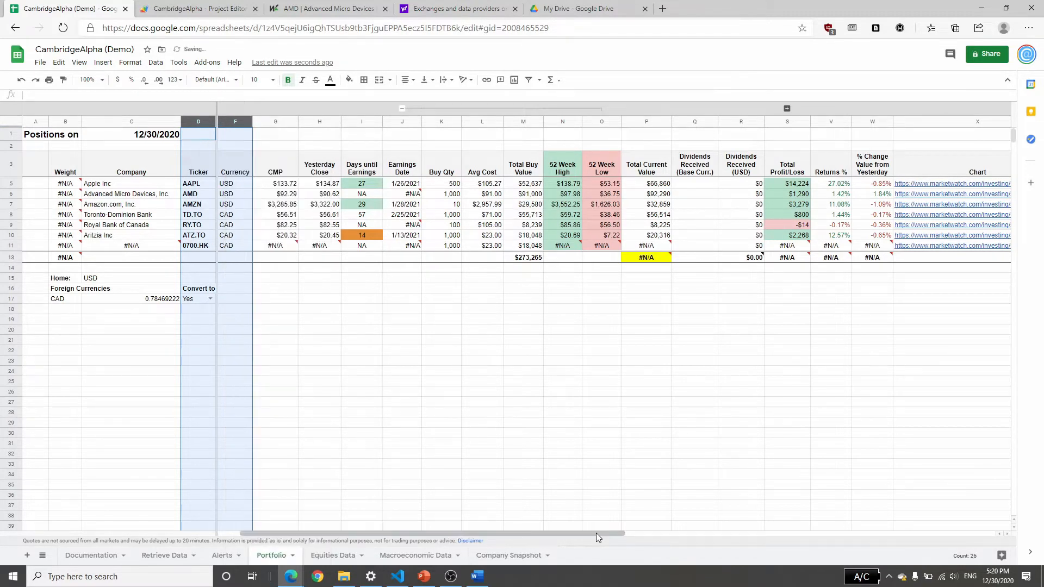
click(472, 452)
click(227, 170)
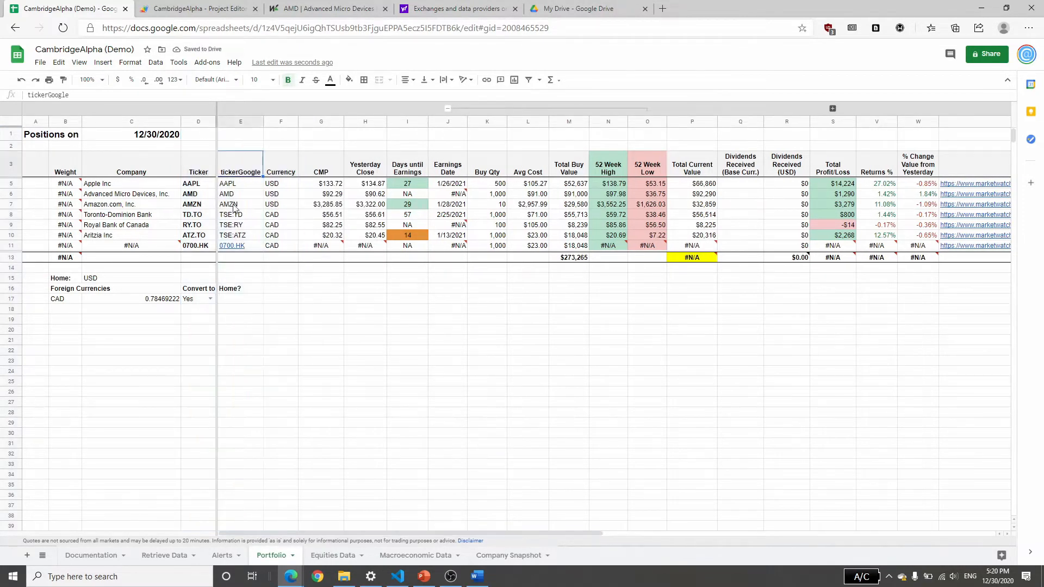
Examine the tickerGoogle formulas for Apple, Toronto-Dominion Bank and the 0700.HK row.
click(234, 186)
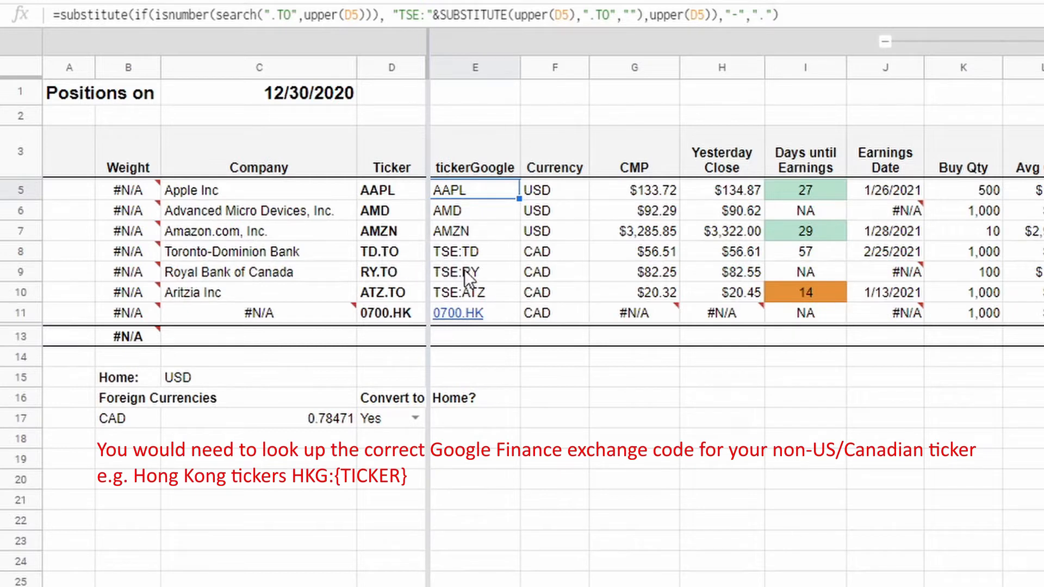
click(457, 250)
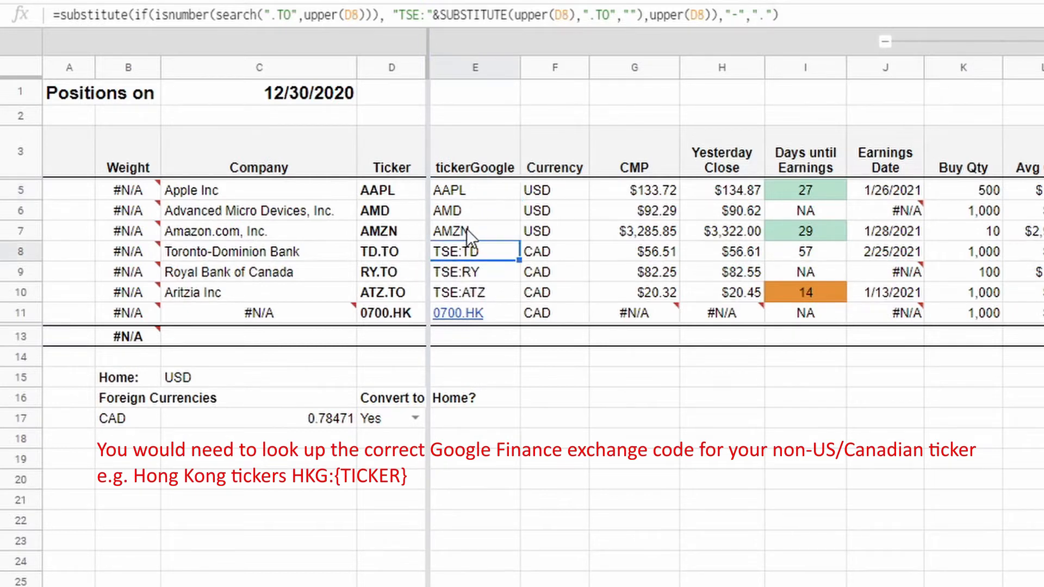
click(337, 22)
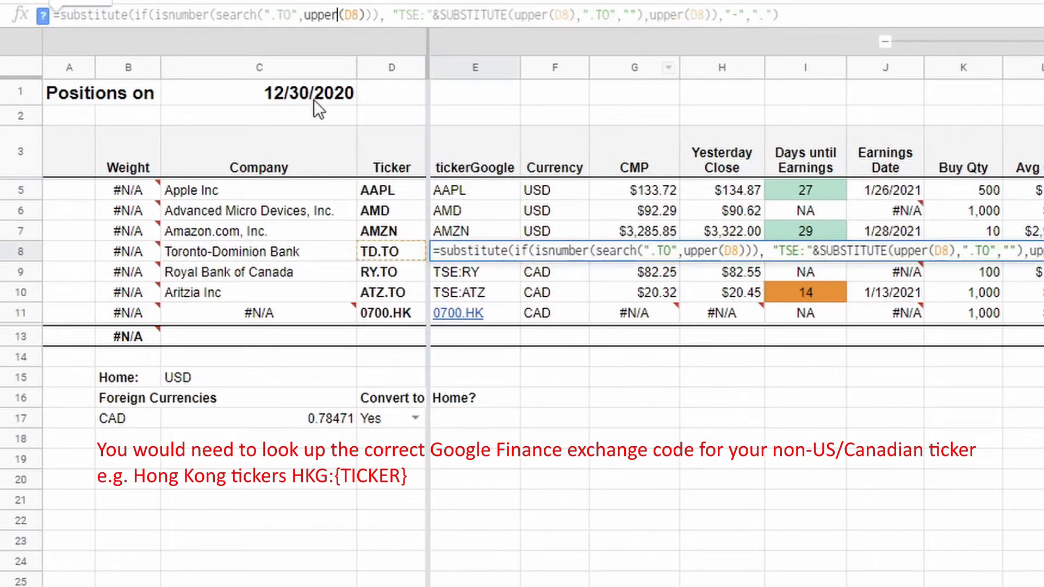
key(Return)
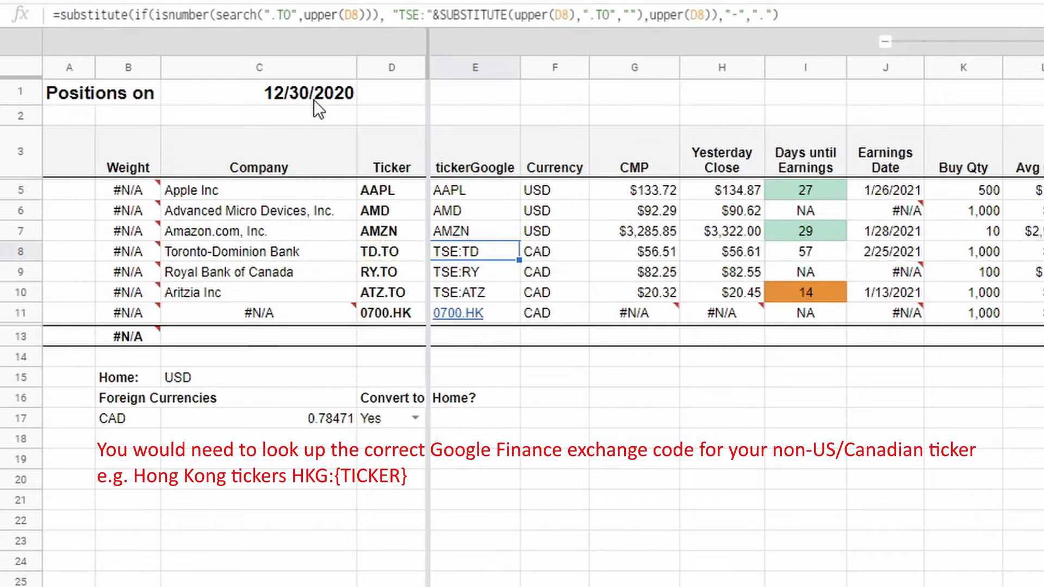
key(Down)
key(Down)
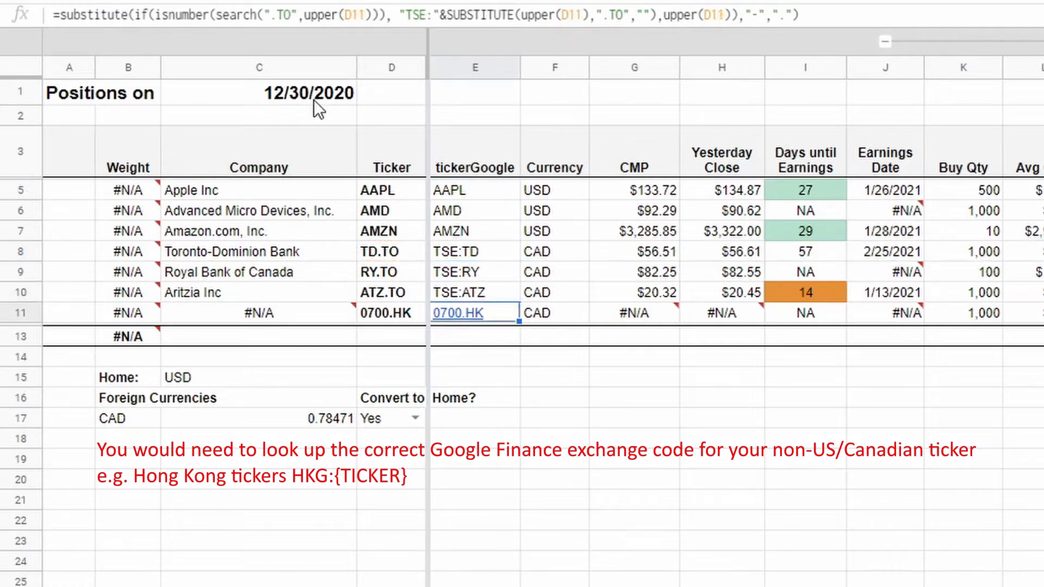
Overwrite the tickerGoogle formula in the 0700.HK row with HKG:0700.
key(Left)
key(Right)
text(HKG:)
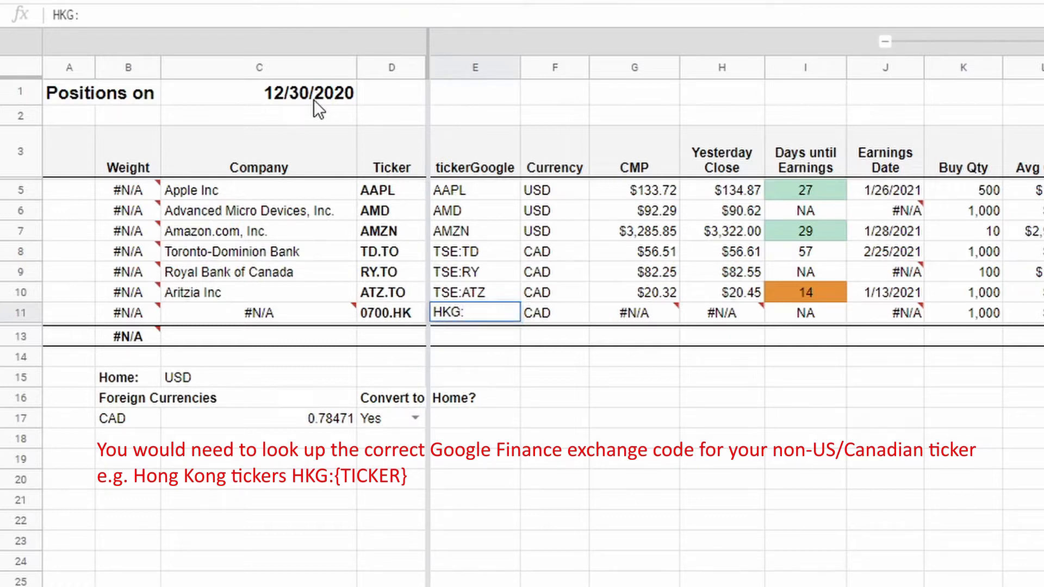
text(0700)
key(Return)
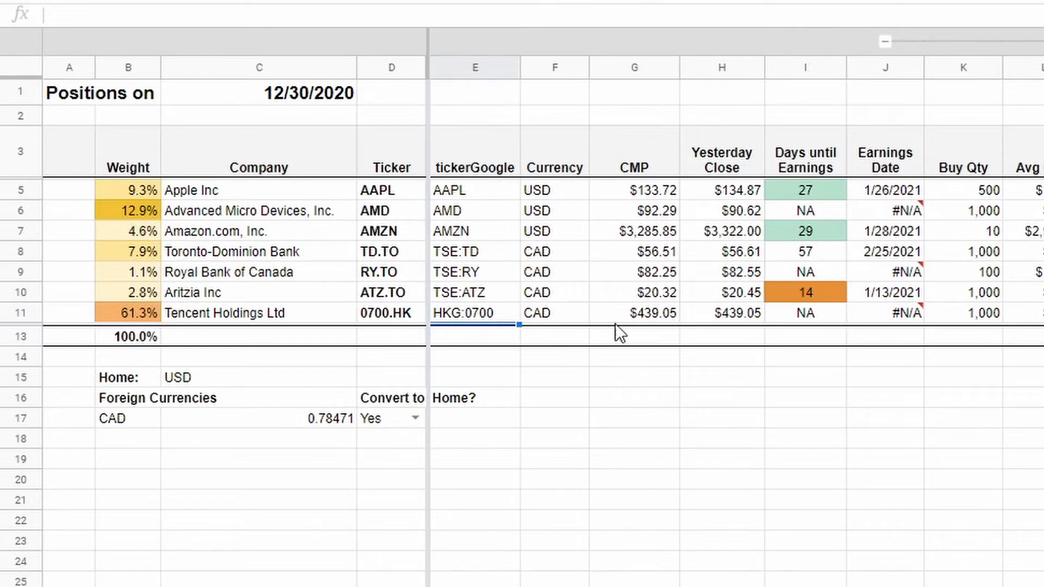
Set the Tencent Holdings row's currency to HKD and check its Yesterday Close formula.
click(550, 313)
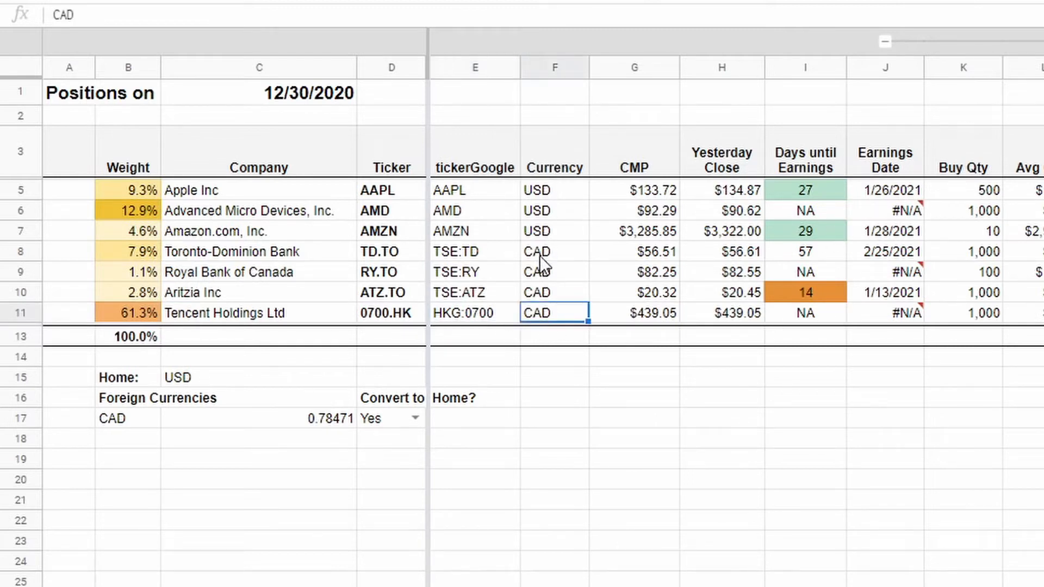
text(HKD)
key(Return)
click(545, 319)
click(717, 314)
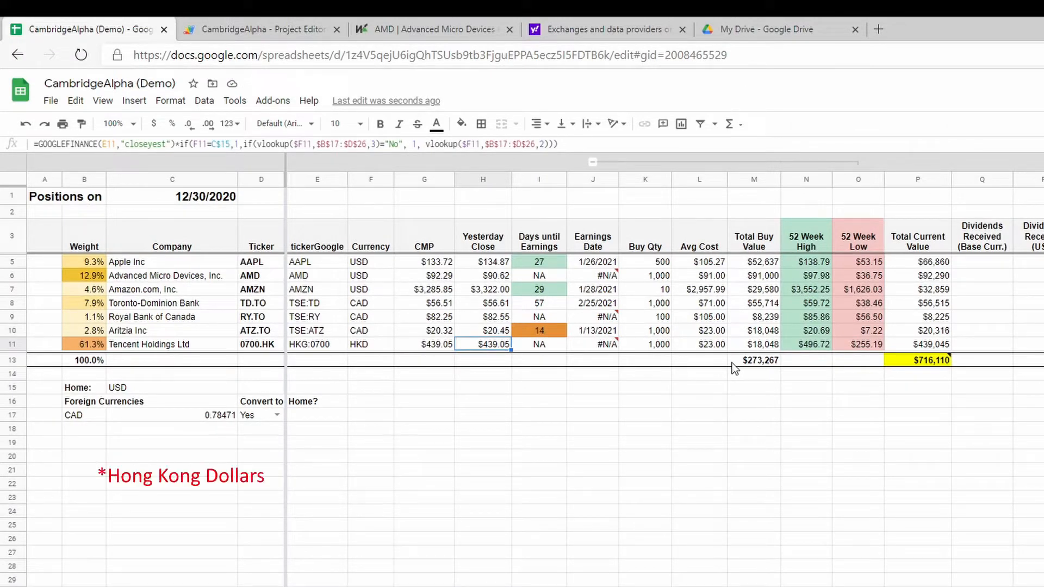
Set the Avg Cost of the Tencent Holdings position to 439.
click(704, 346)
text(439)
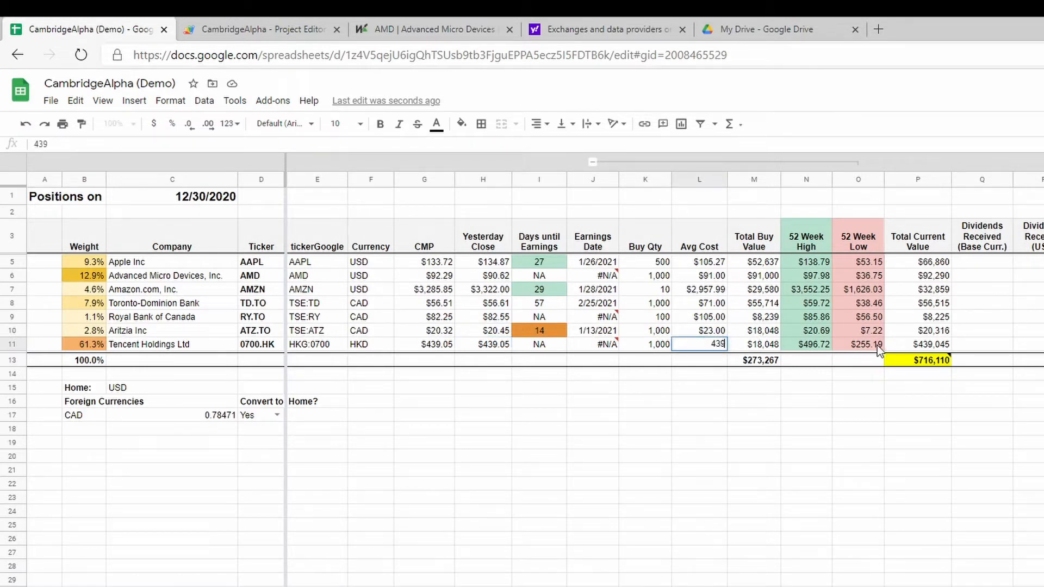
key(Left)
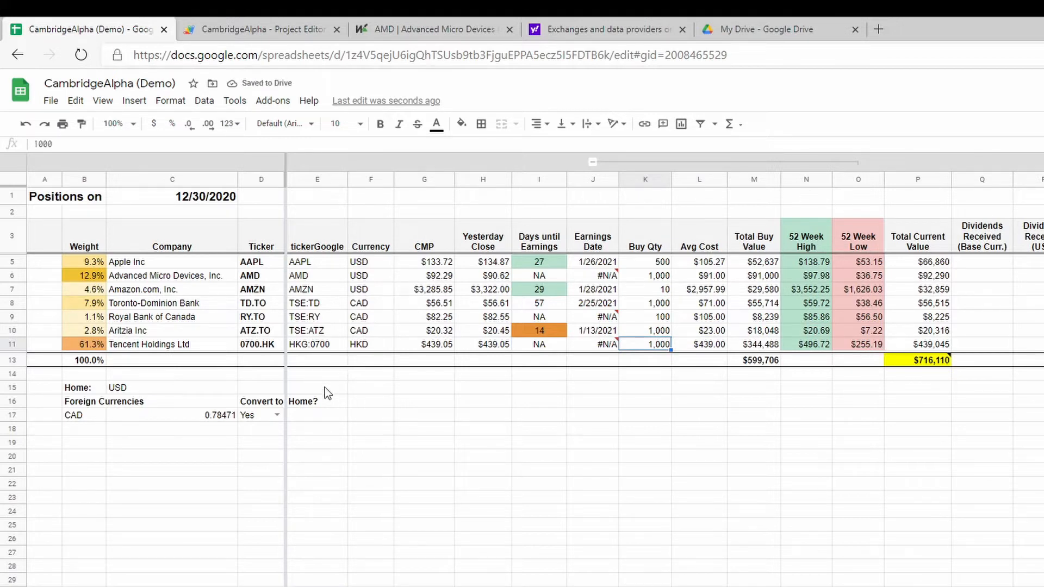
Compare Tencent Holdings' Total Current Value and CMP with the other positions' values to check currency conversion.
click(943, 347)
click(936, 331)
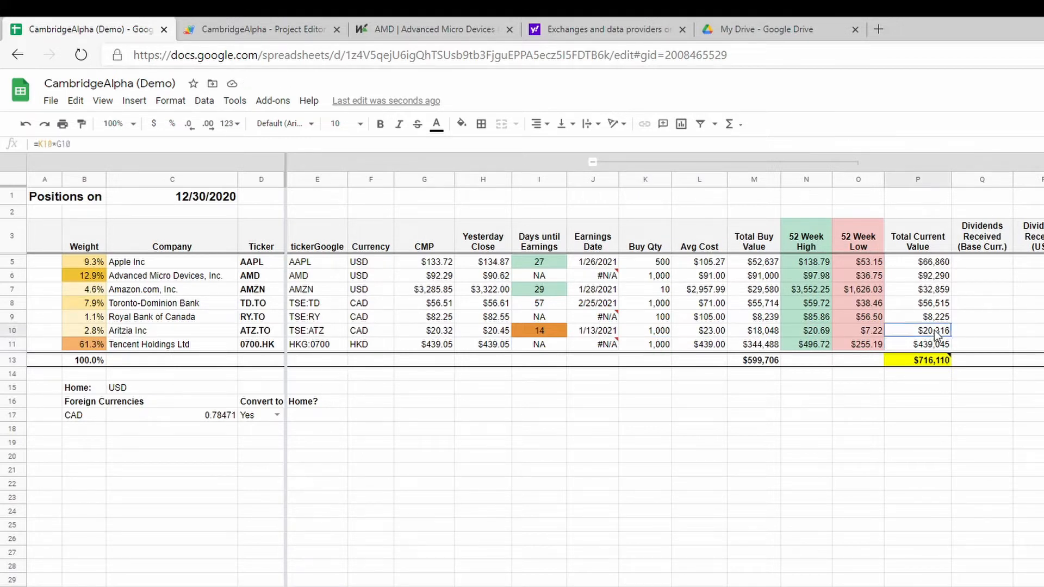
drag(938, 303, 938, 330)
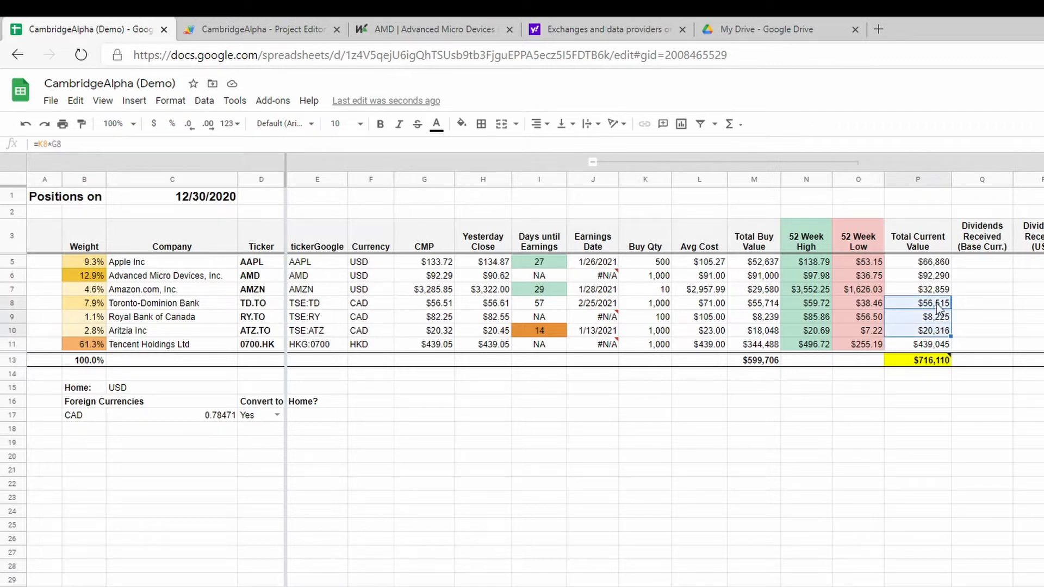
drag(939, 240, 938, 330)
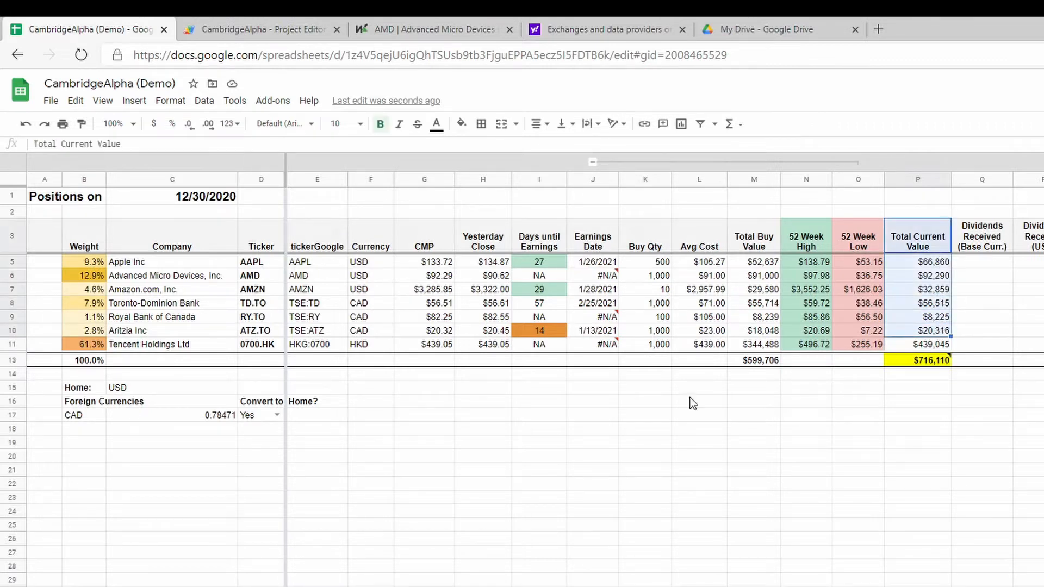
click(940, 350)
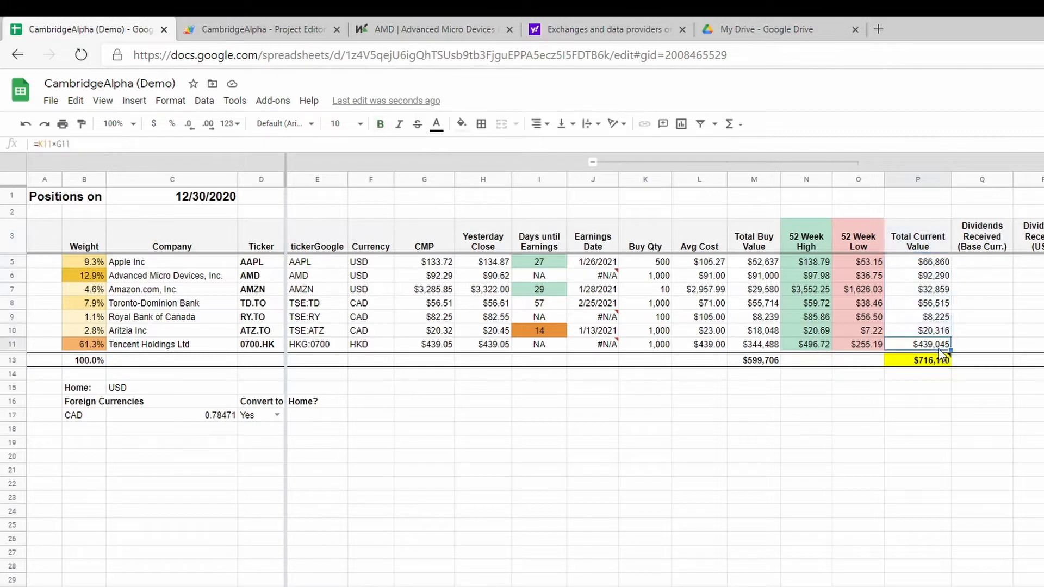
click(938, 332)
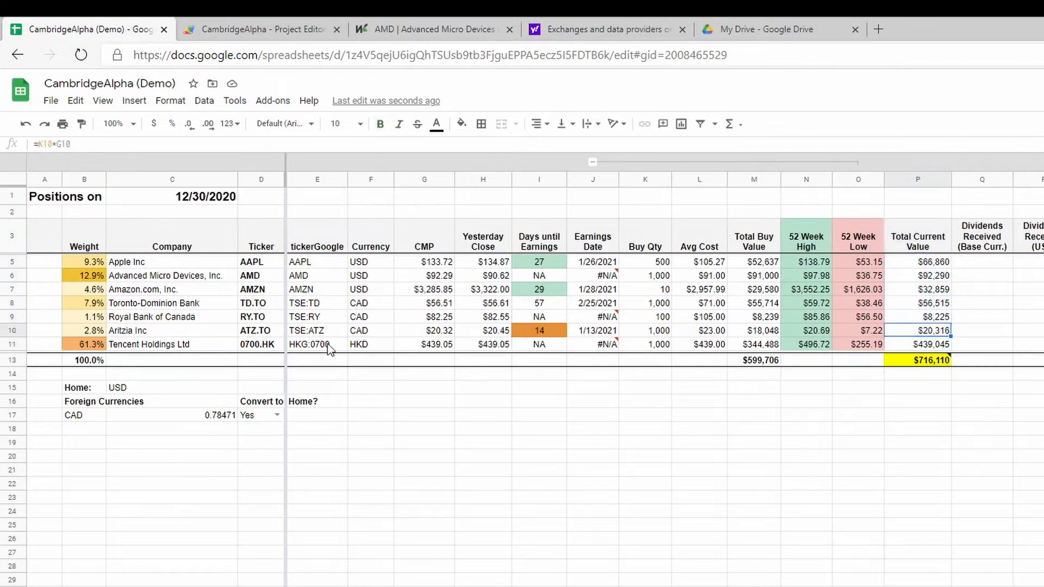
click(434, 347)
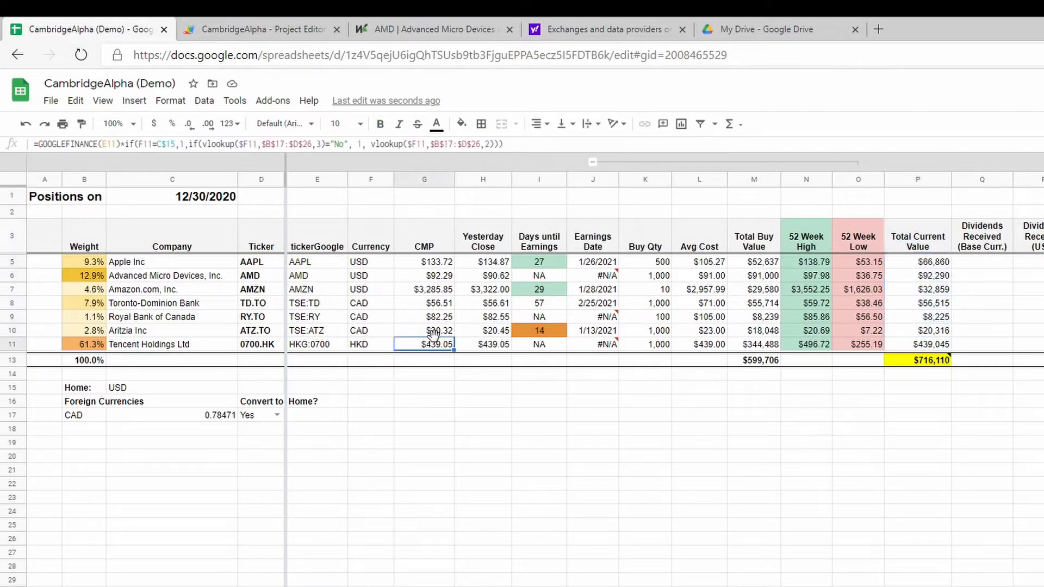
drag(435, 332, 435, 270)
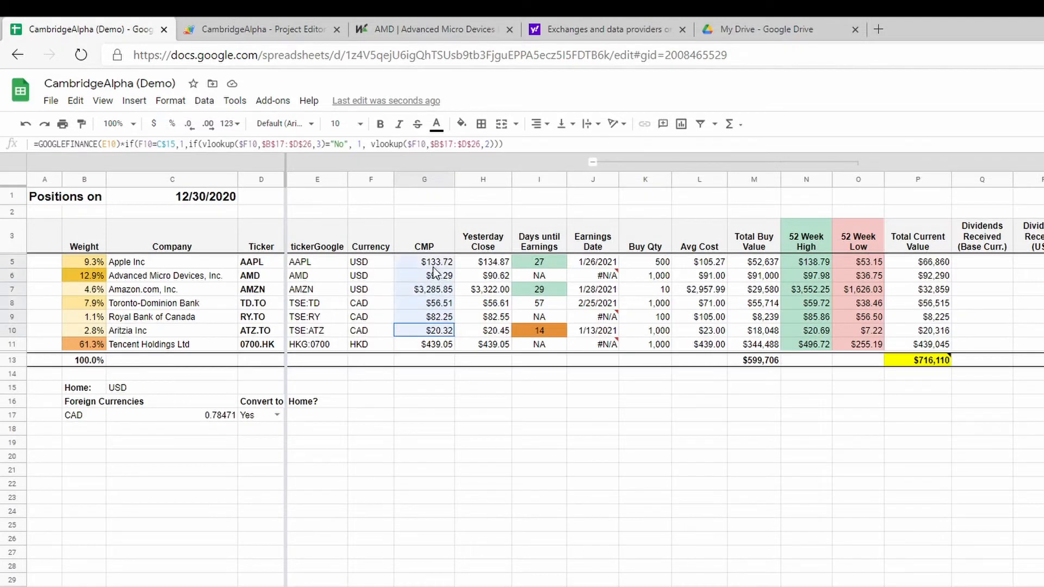
Add HKD to the Foreign Currencies list in the row below CAD.
click(441, 330)
click(94, 426)
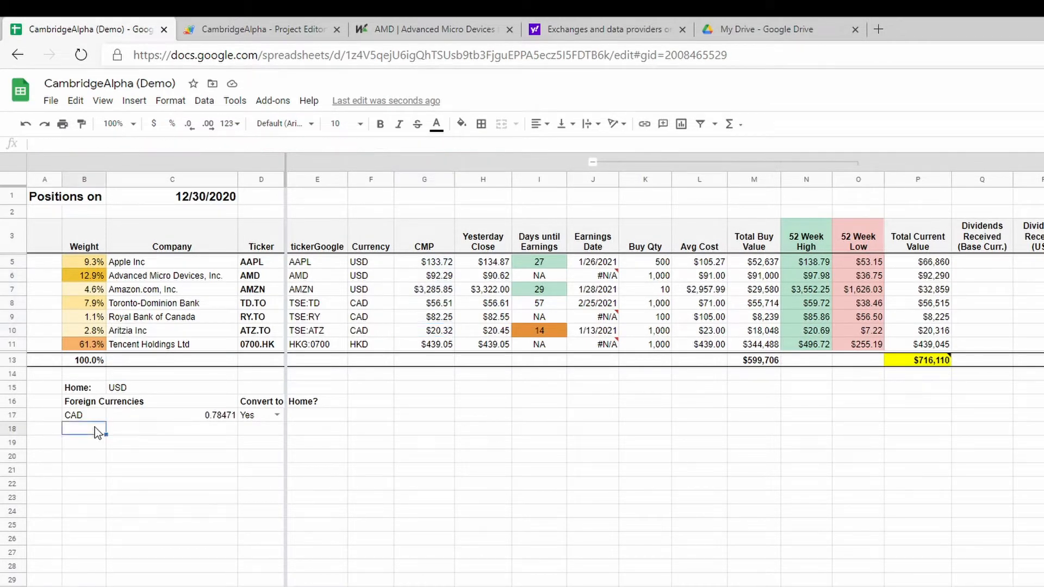
text(HKD)
key(Return)
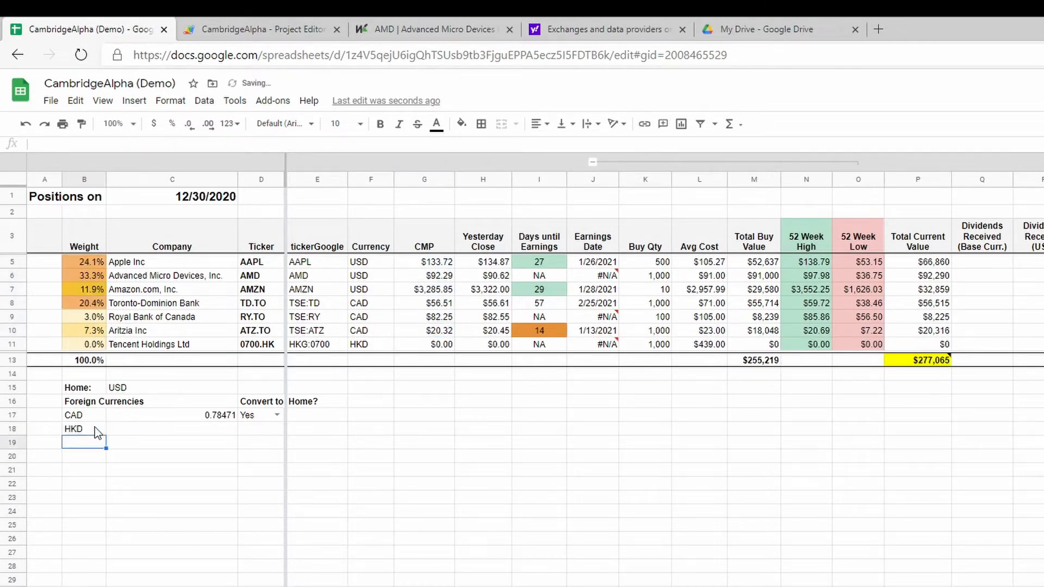
key(Up)
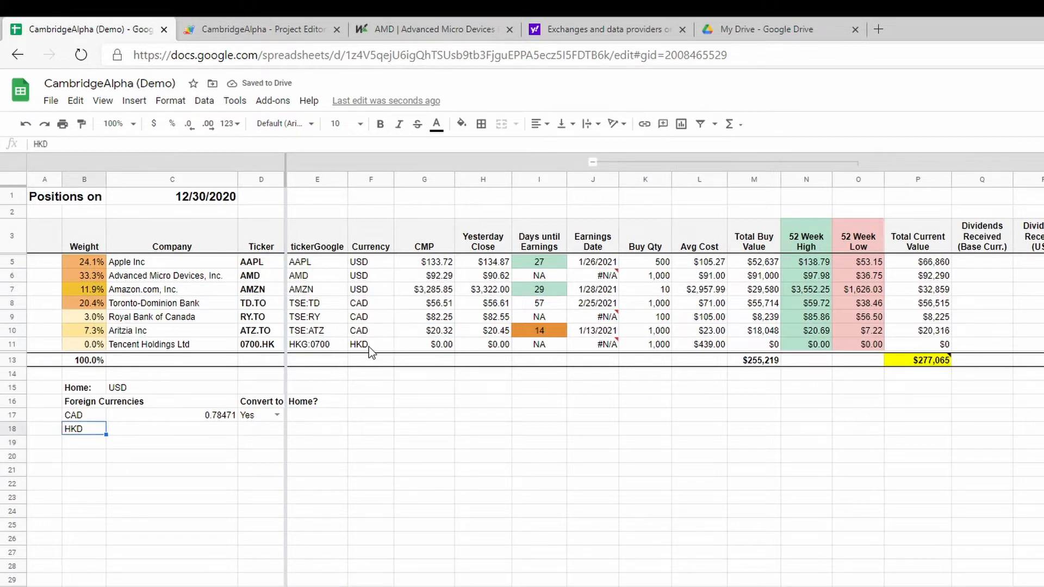
Copy CAD's exchange-rate formula and Convert to Home setting of Yes into the HKD row.
click(190, 415)
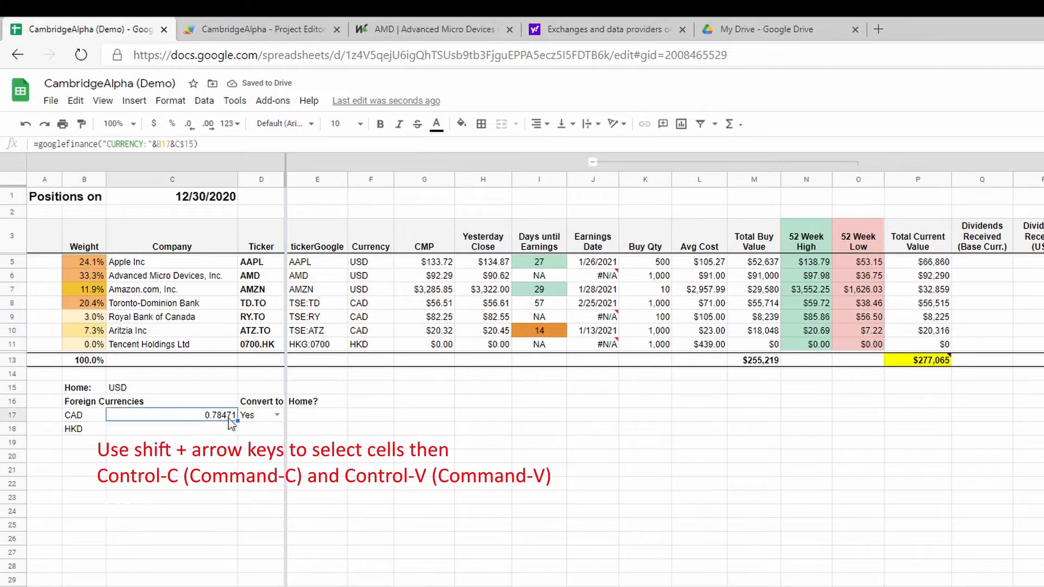
key(shift+Right)
key(ctrl+c)
key(Down)
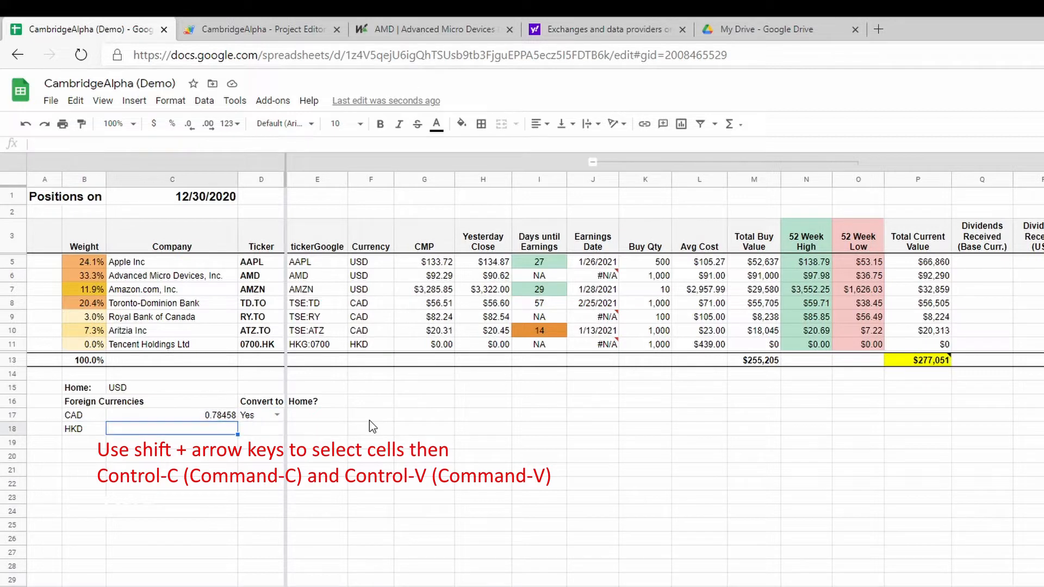
key(ctrl+v)
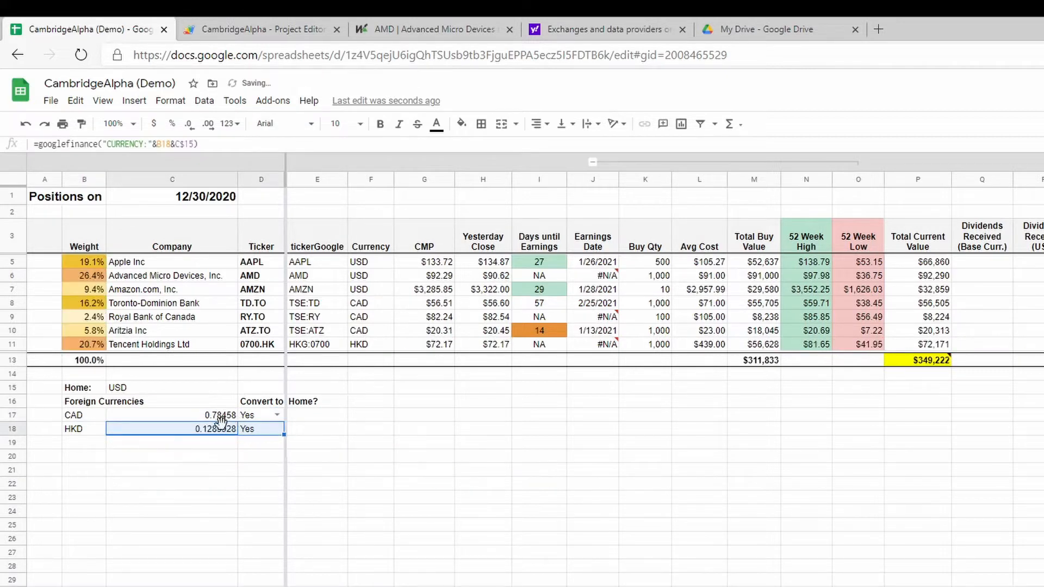
Check the HKD exchange-rate formula, its Convert to Home setting and the CMP formula of Tencent Holdings.
double_click(214, 429)
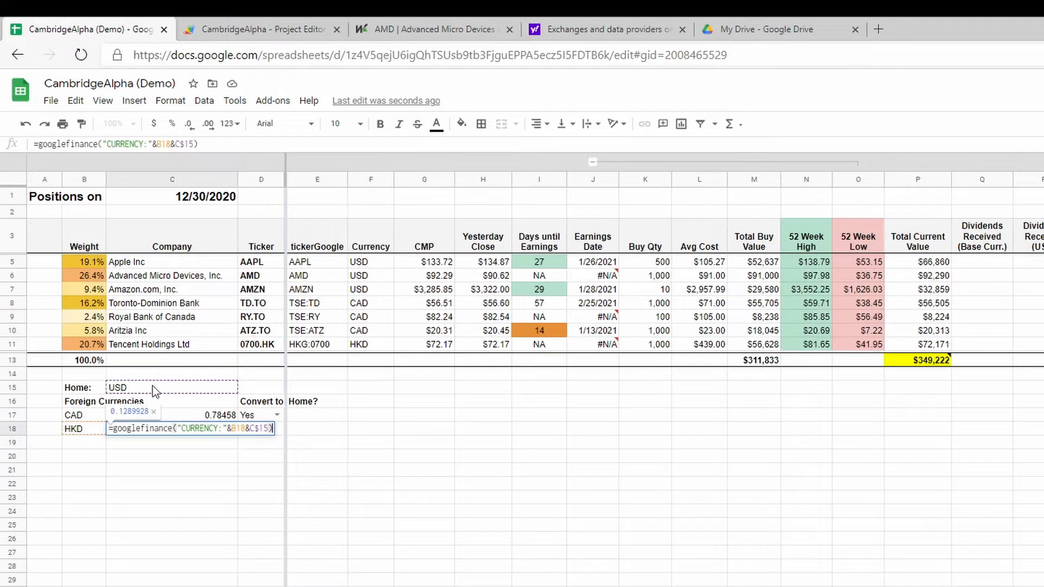
key(Return)
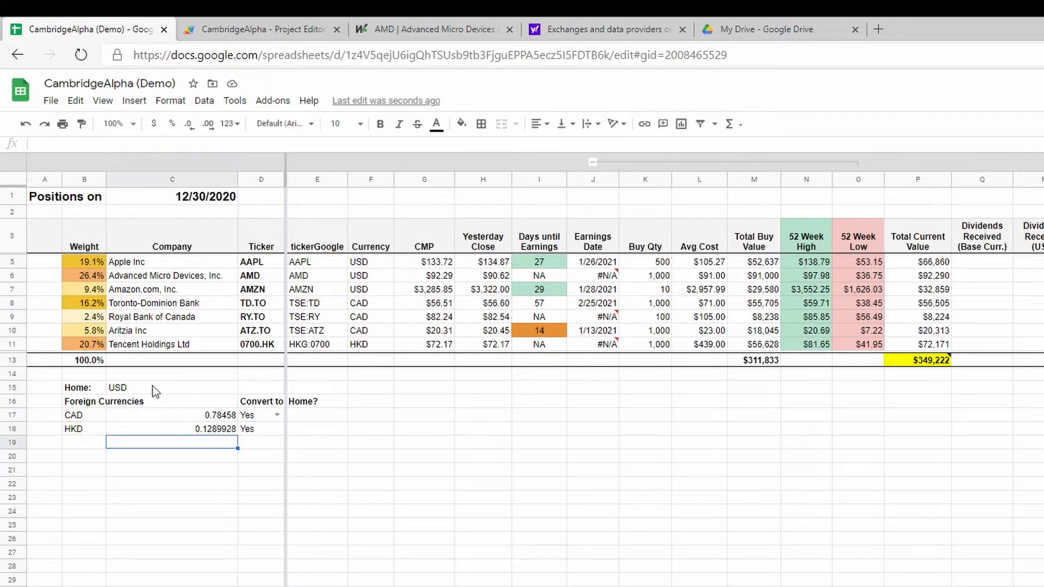
click(271, 430)
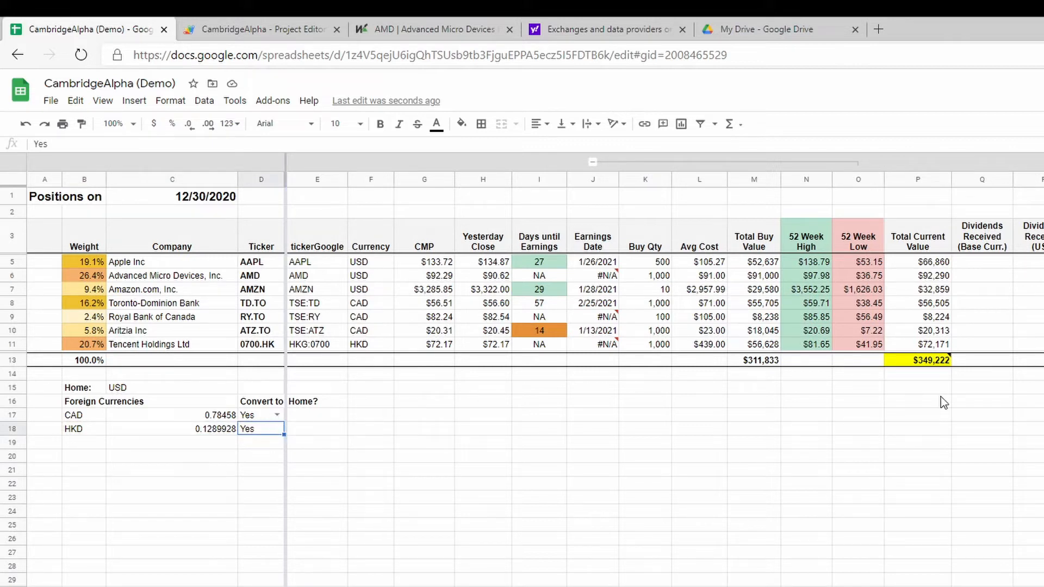
click(434, 345)
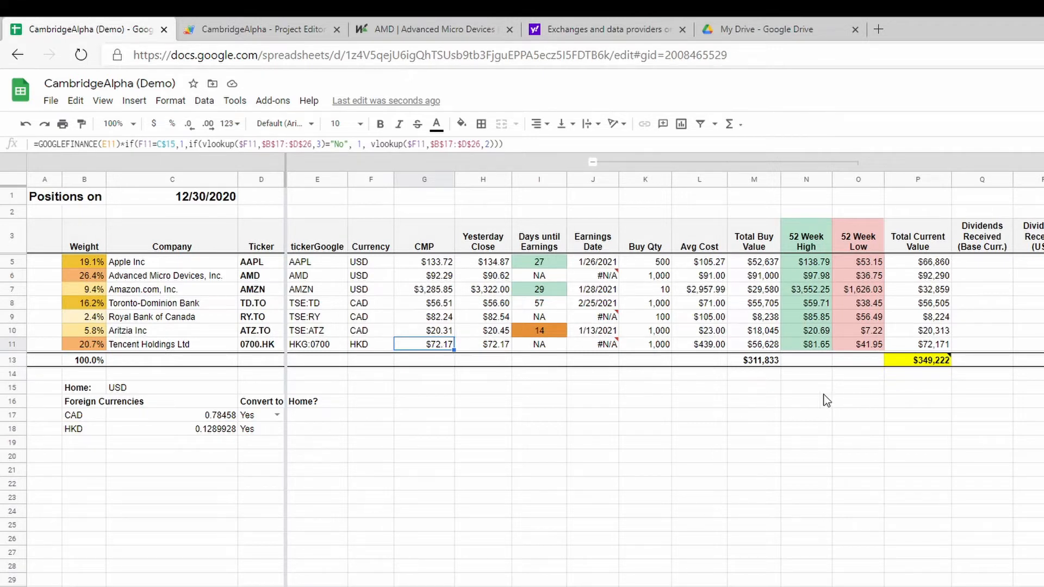
click(539, 401)
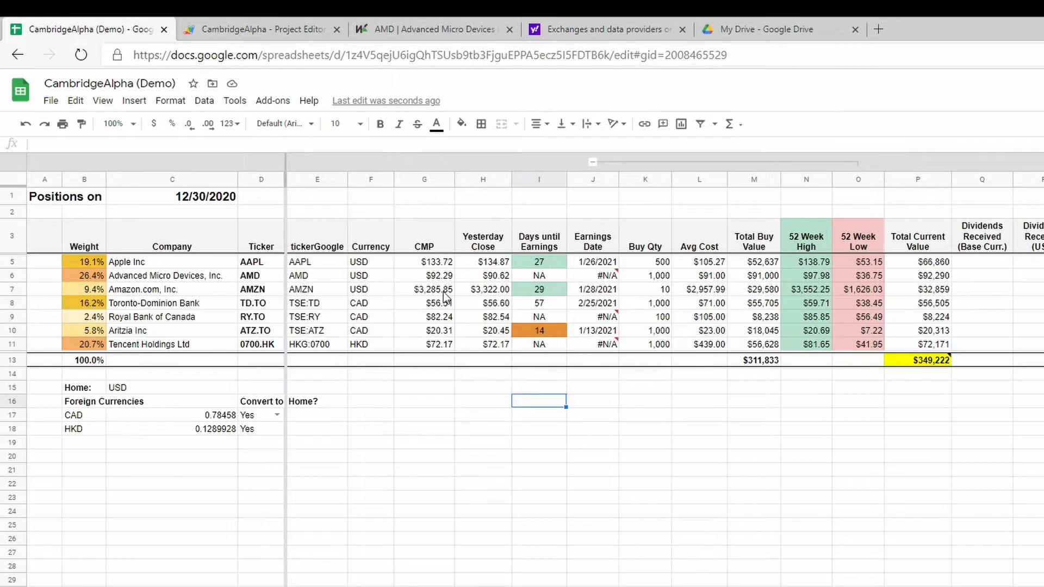
Hide the tickerGoogle column of the Portfolio sheet.
click(318, 179)
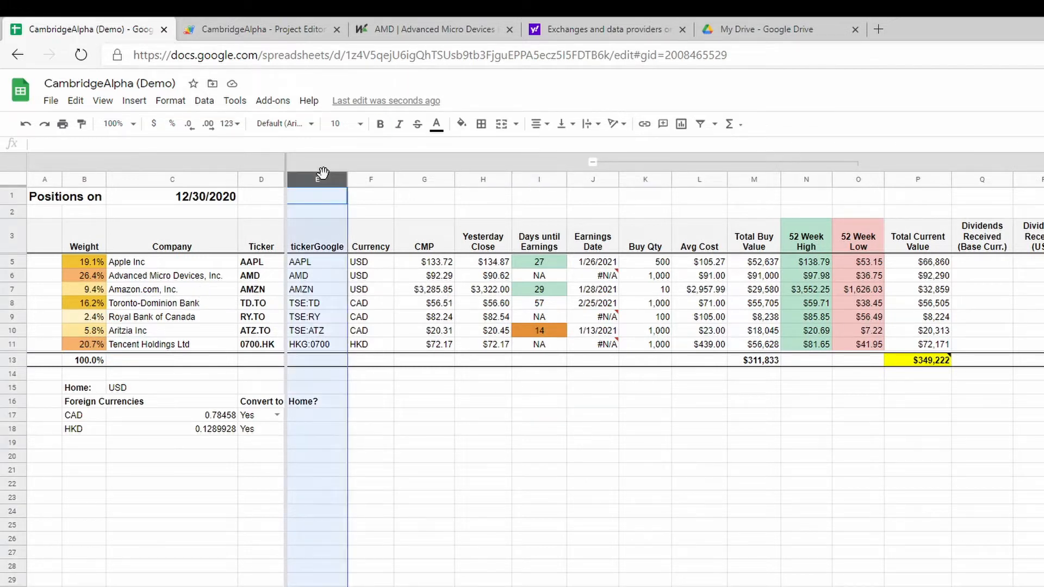
right_click(320, 180)
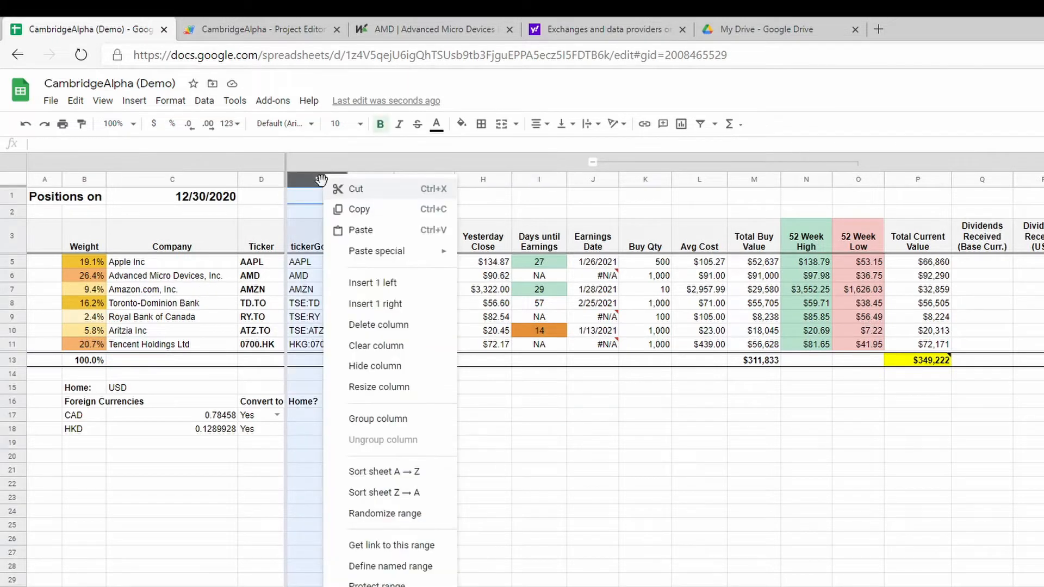
click(381, 367)
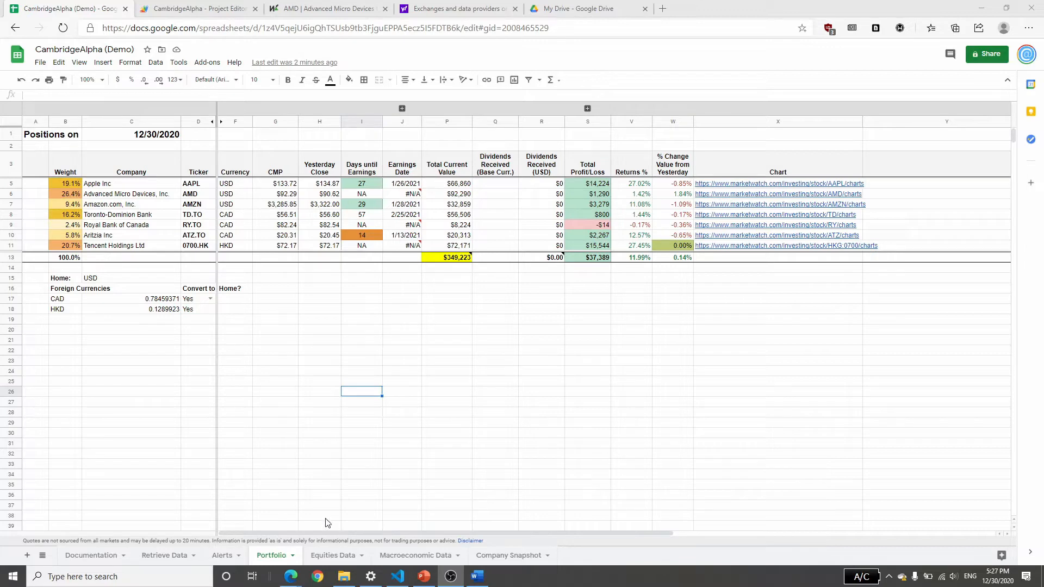
Open the Equities Data sheet and review its growth estimate, EPS estimate and current price ratio columns.
click(316, 556)
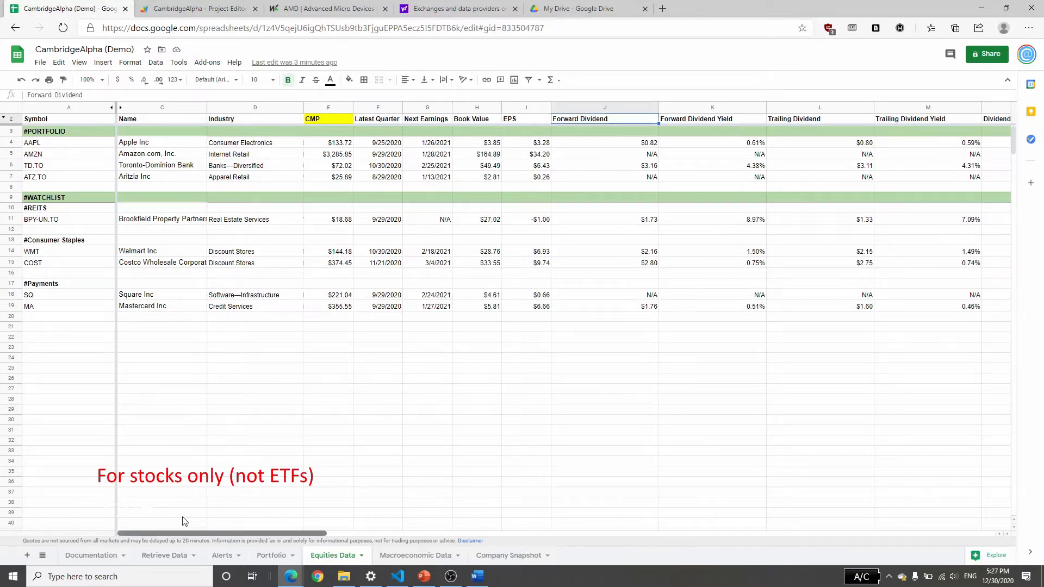
drag(183, 517, 614, 505)
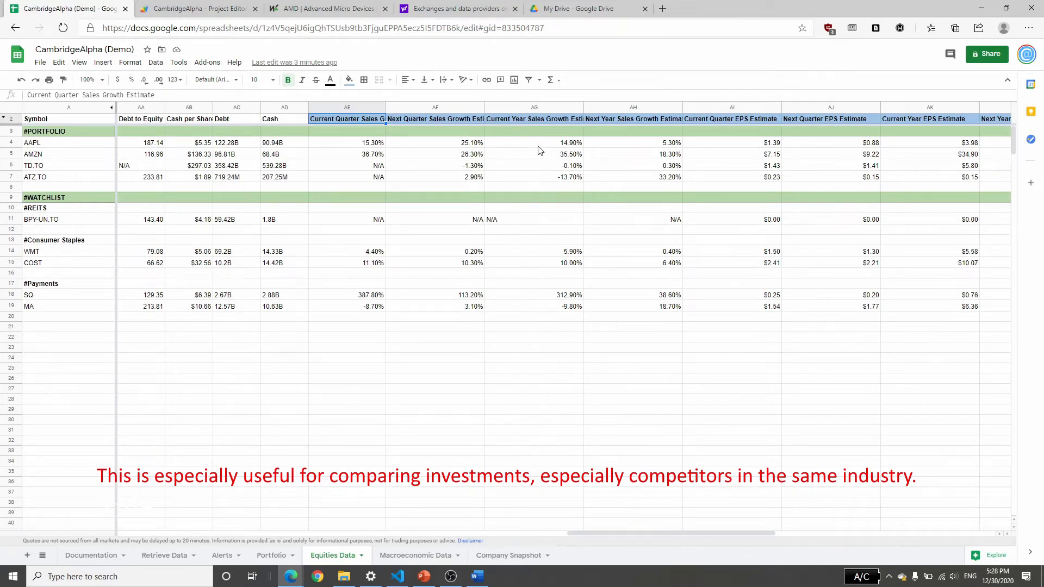
drag(601, 530, 798, 530)
drag(364, 119, 551, 118)
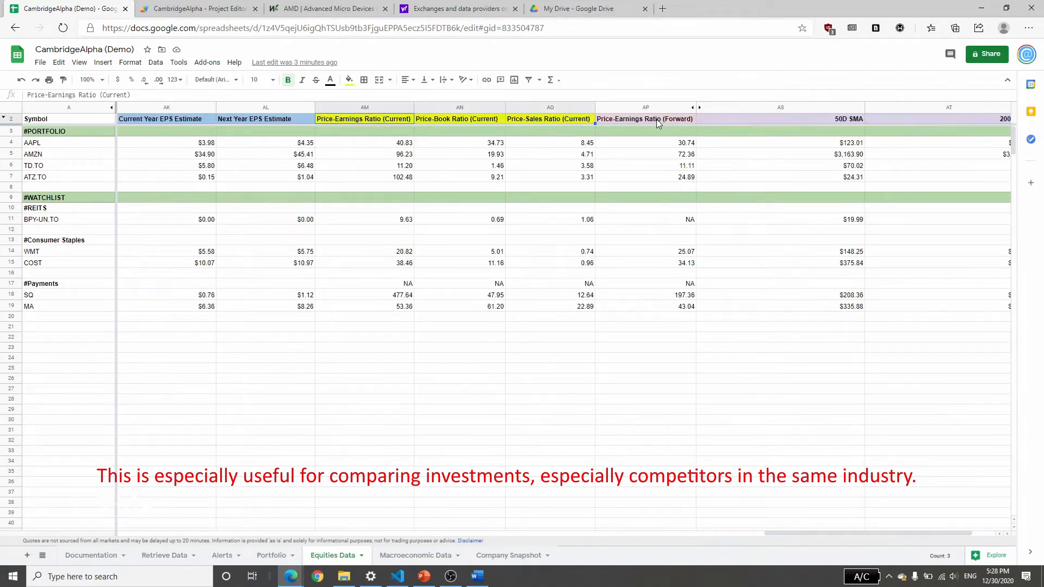
Examine the 50D SMA, 200D SMA and Notes columns of Equities Data, then return to the first columns.
scroll(684, 123, right, 3)
click(650, 143)
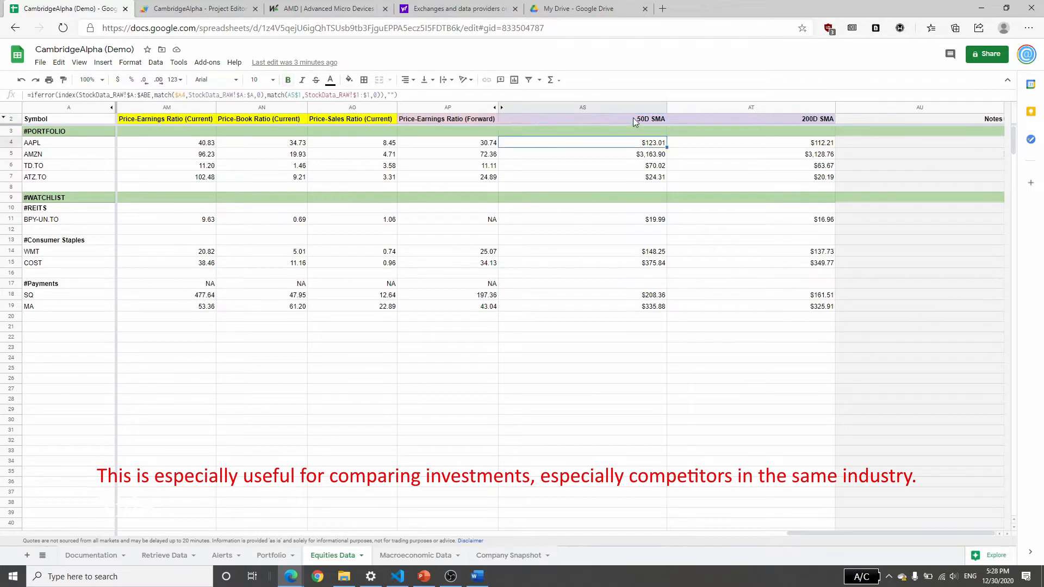
click(635, 121)
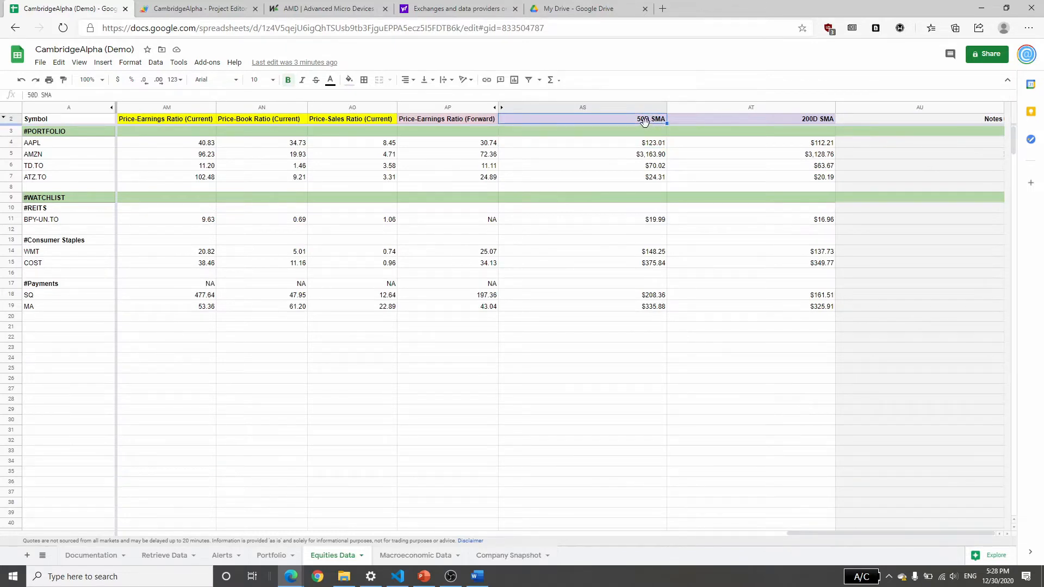
click(819, 122)
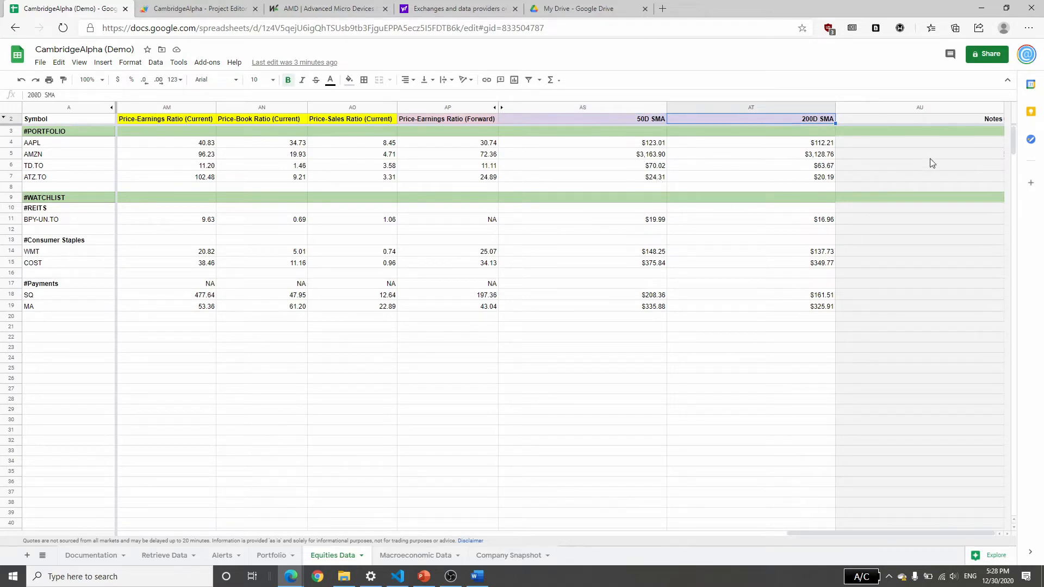
click(966, 123)
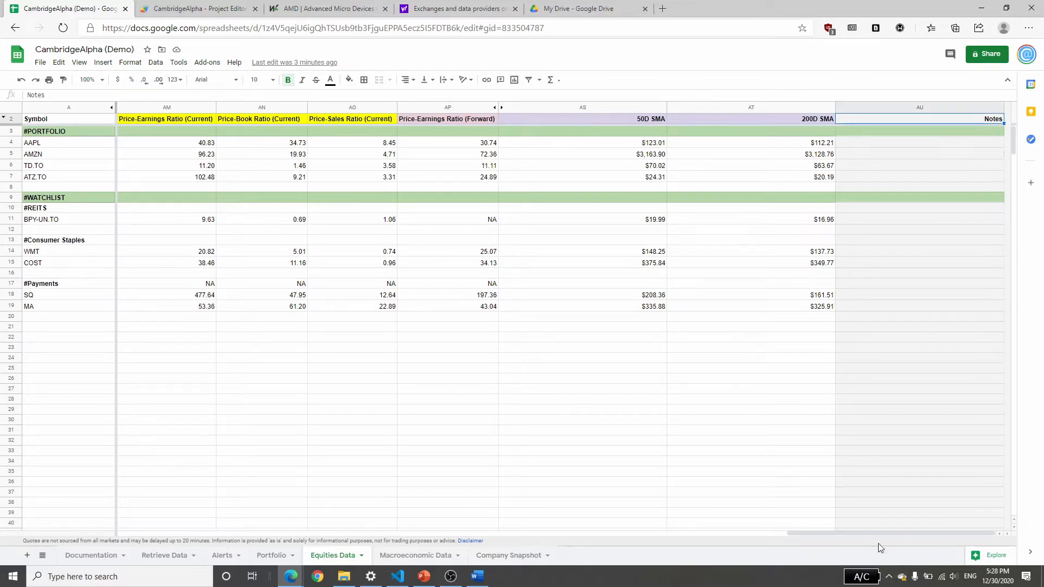
drag(882, 534, 123, 530)
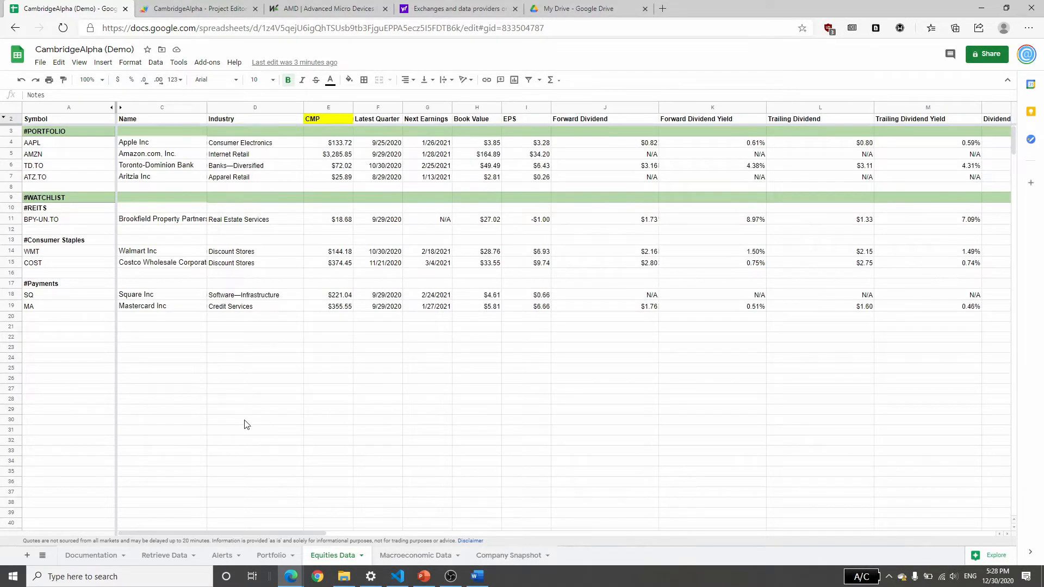
key(alt+Tab)
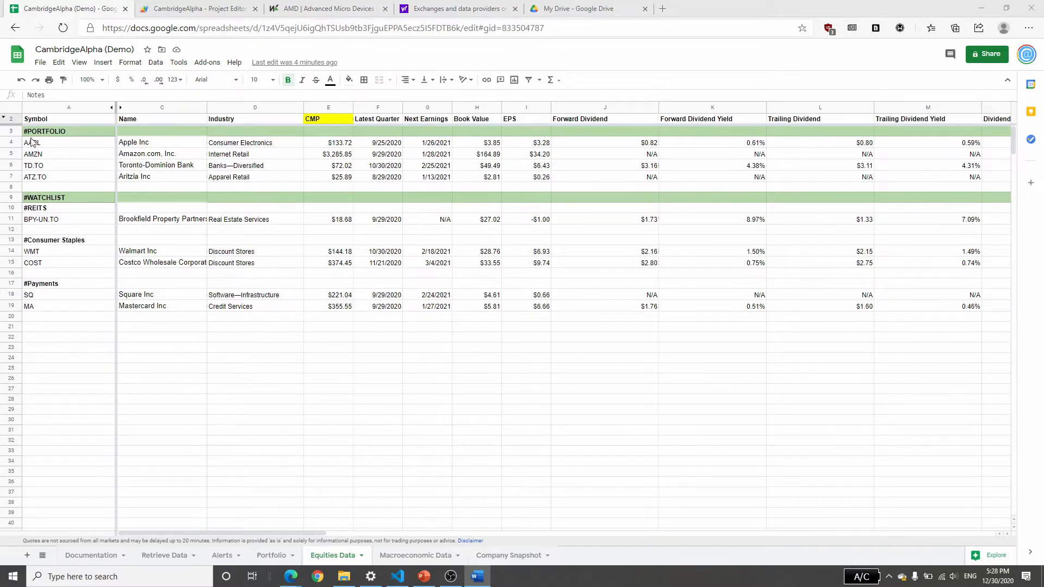
key(alt+Tab)
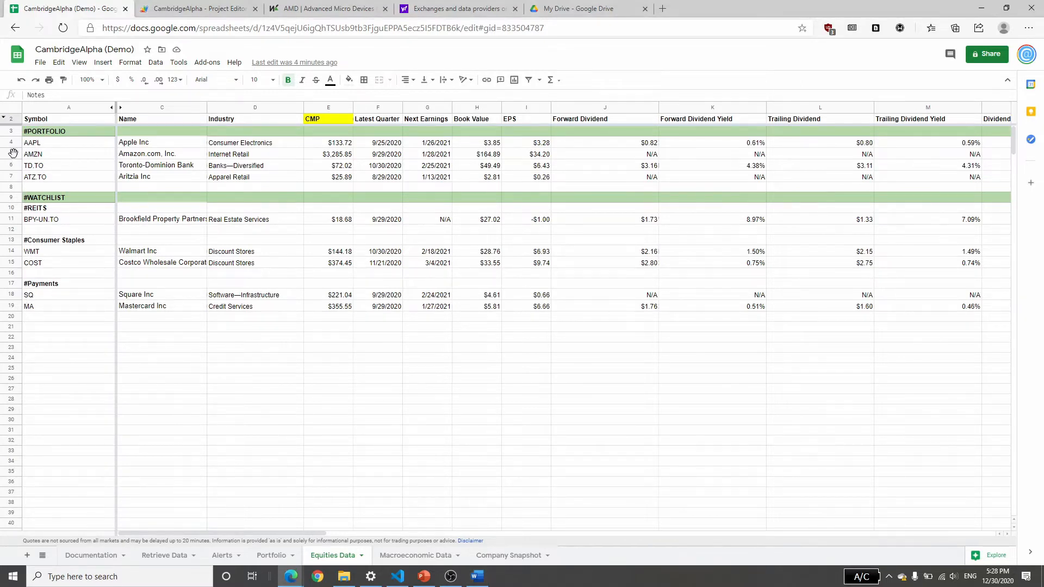
Insert a row above AMZN in the #PORTFOLIO section and enter AMD as its symbol.
right_click(12, 153)
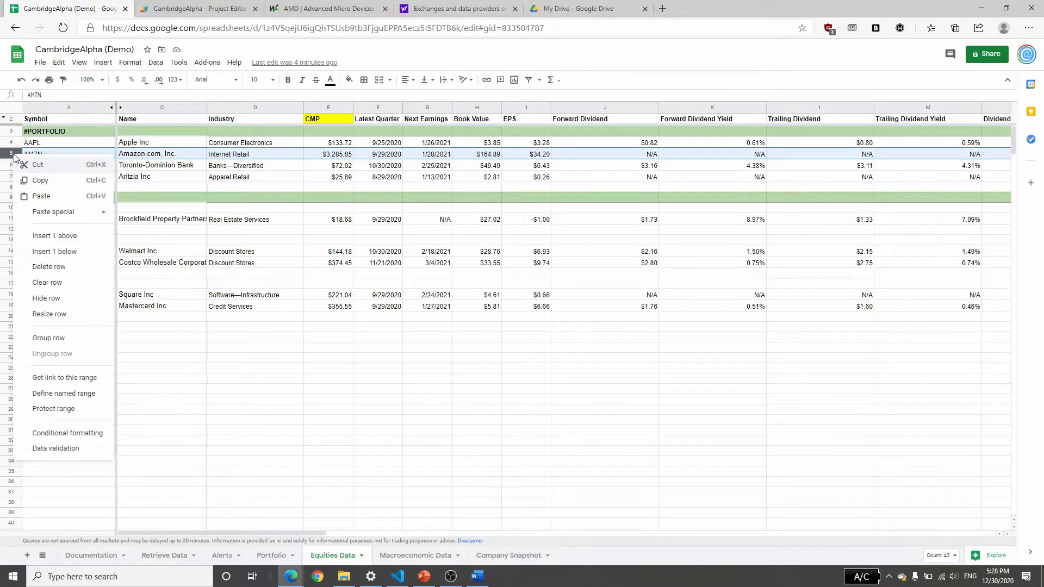
click(59, 238)
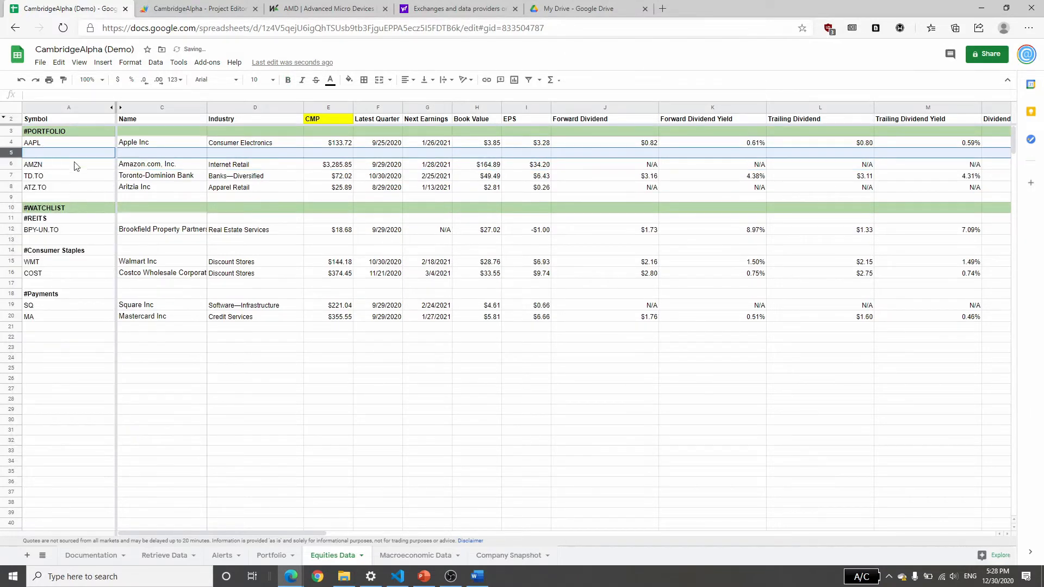
click(76, 157)
text(AMD)
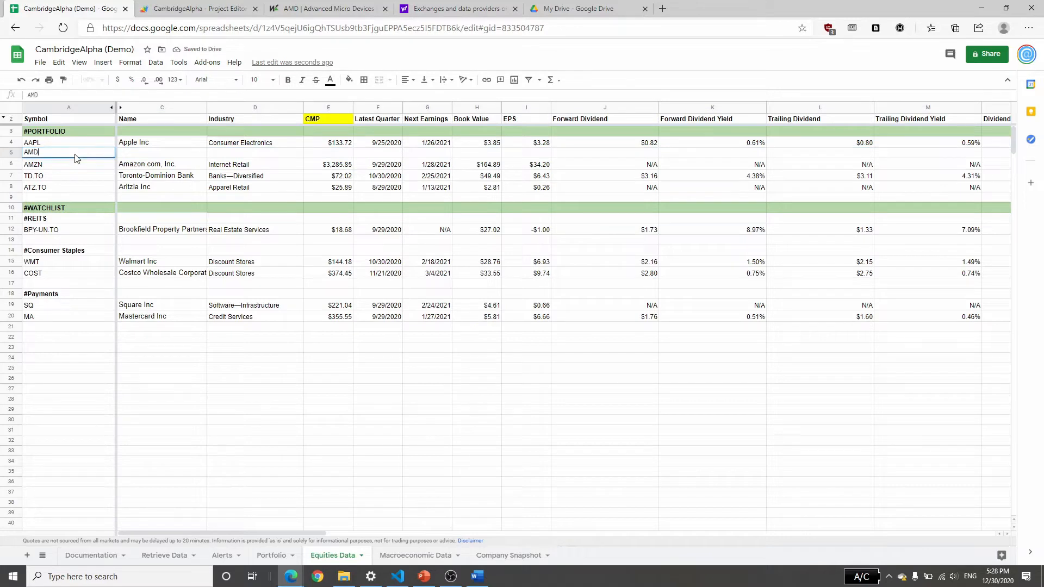
key(Up)
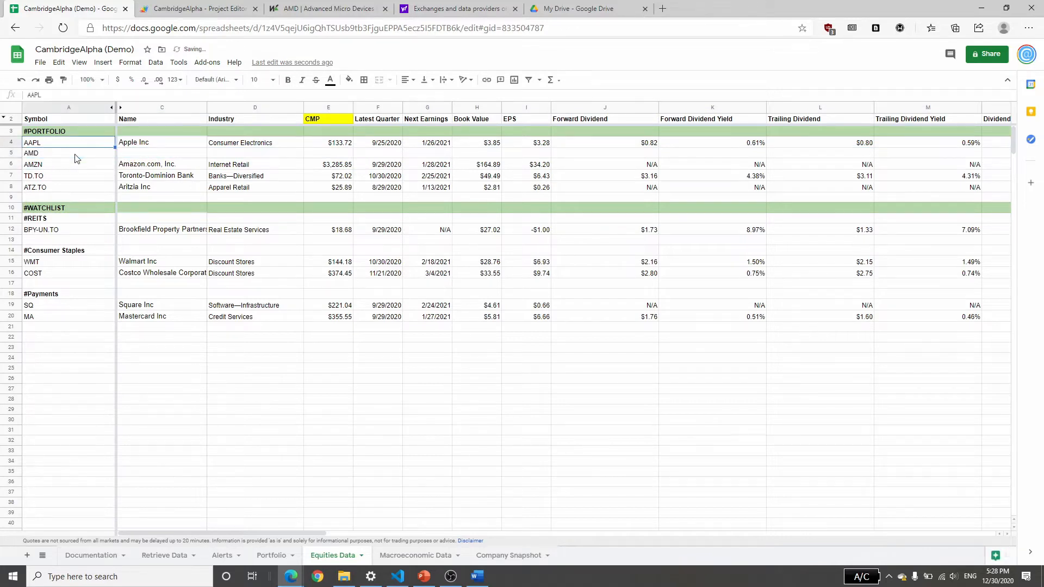
Copy the entire AAPL row with its formulas into the new row and set the symbol there to AMD.
key(ctrl+shift+Right)
key(ctrl+c)
key(Down)
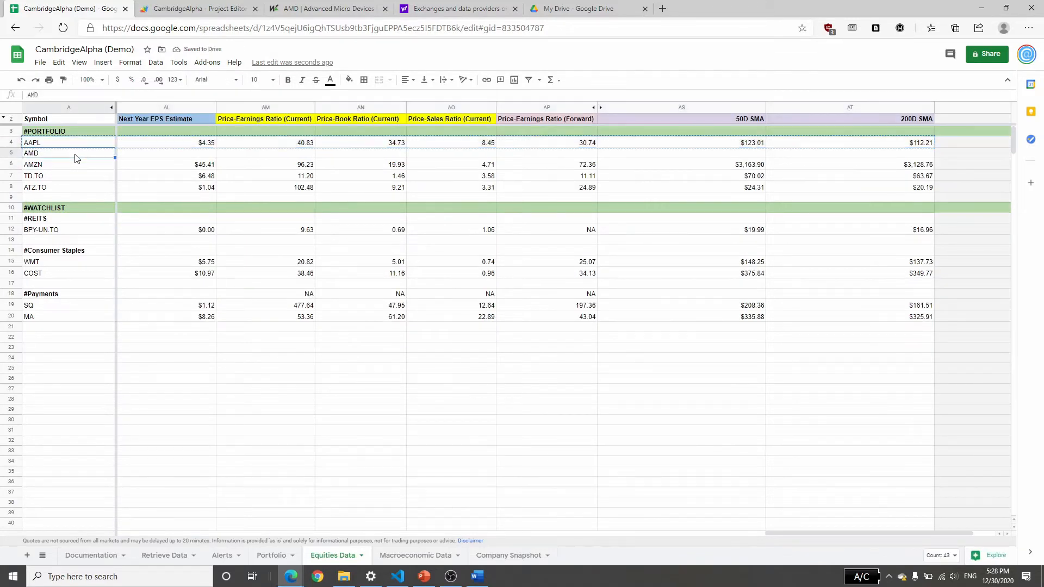
key(ctrl+v)
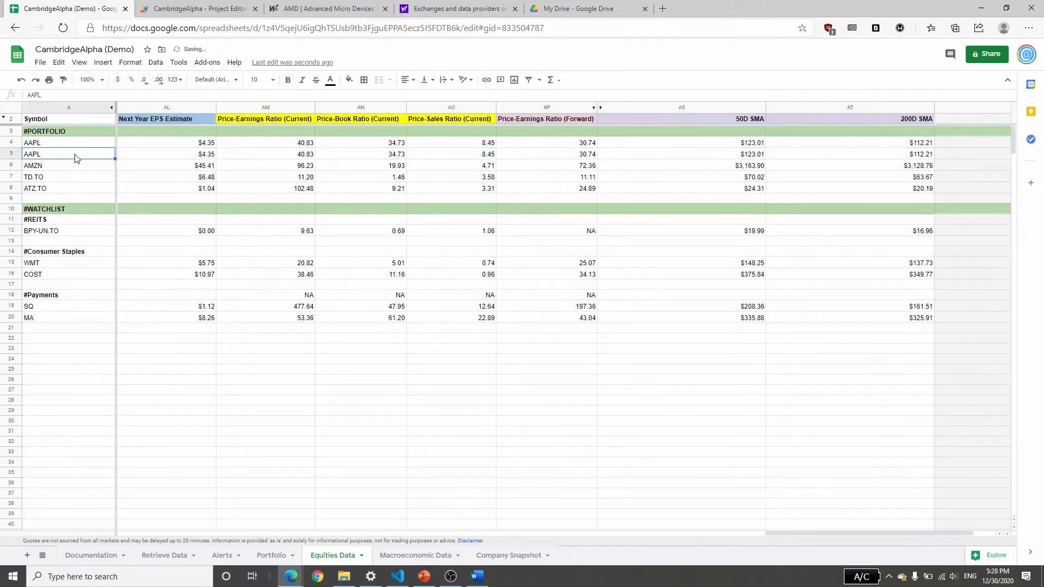
text(AMD)
key(Up)
Inspect the AMD row's Name, Industry and CMP formulas and its price ratio columns for retrieved and missing data.
key(Right)
key(Right)
key(Right)
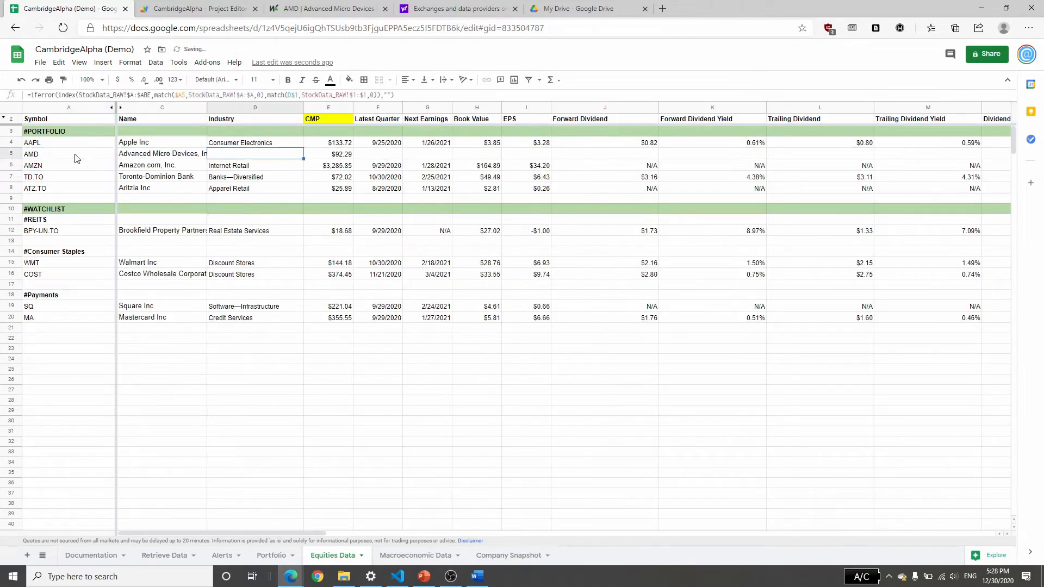
key(Left)
key(Right)
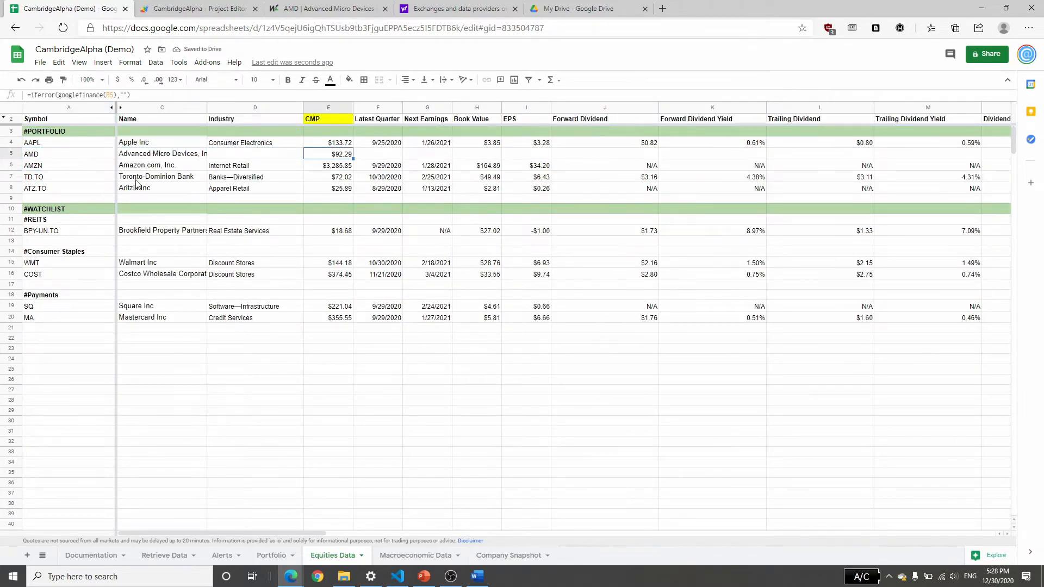
click(149, 156)
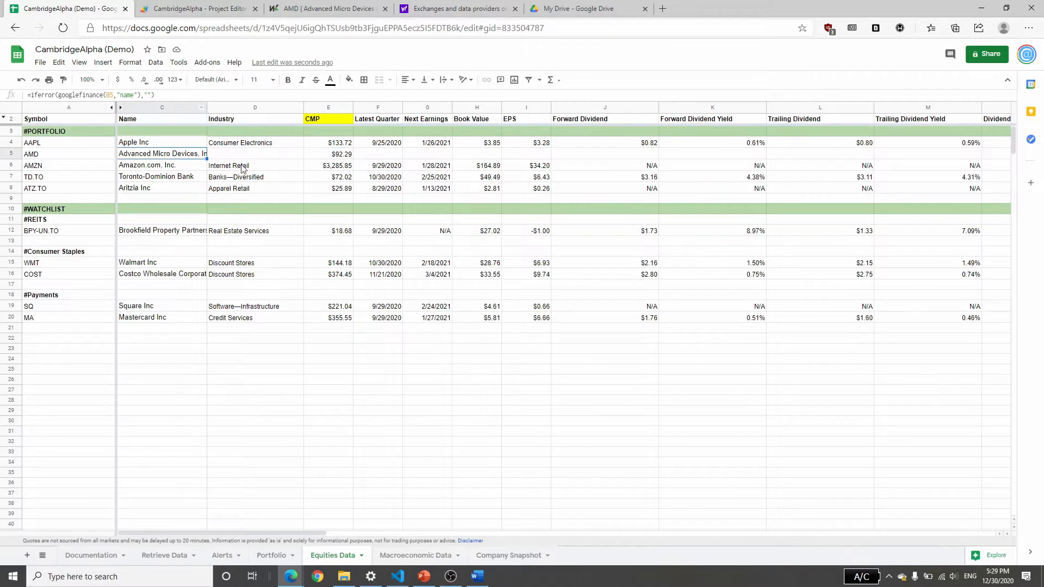
click(267, 158)
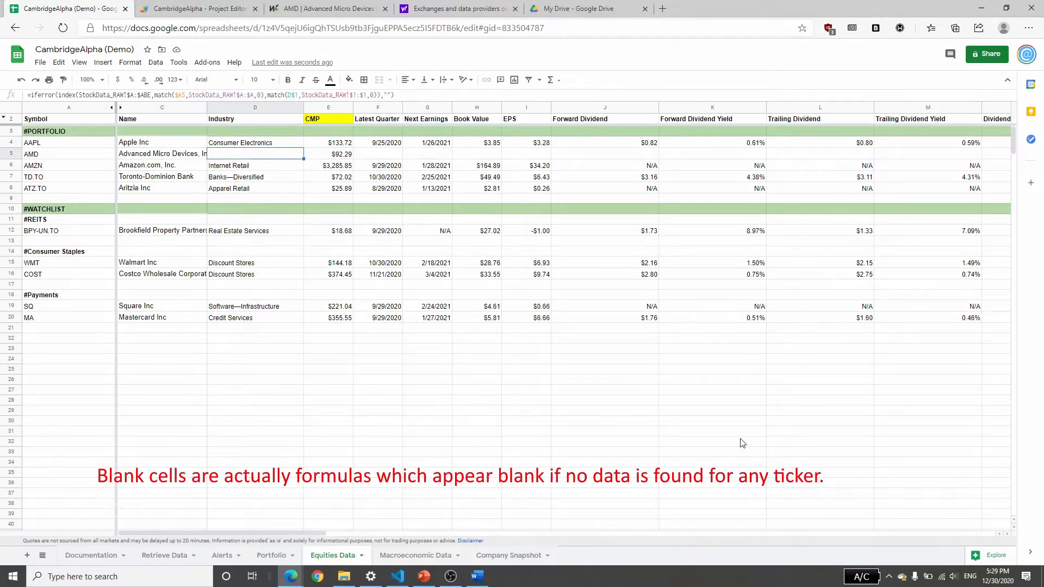
drag(287, 531, 884, 527)
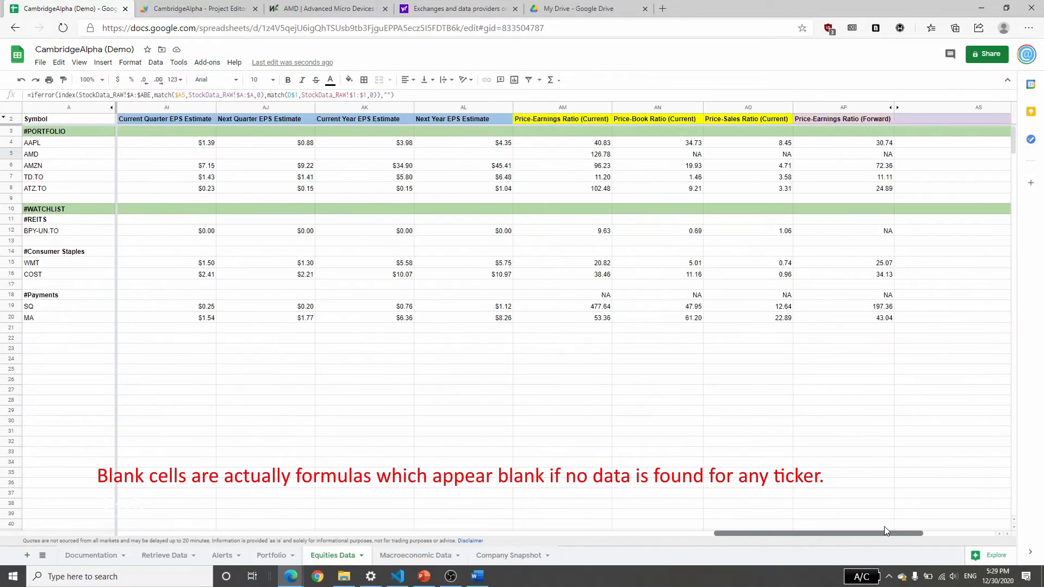
Inspect the AMD row's current Price-Earnings Ratio formula and return to the first columns.
click(587, 156)
drag(782, 533, 184, 532)
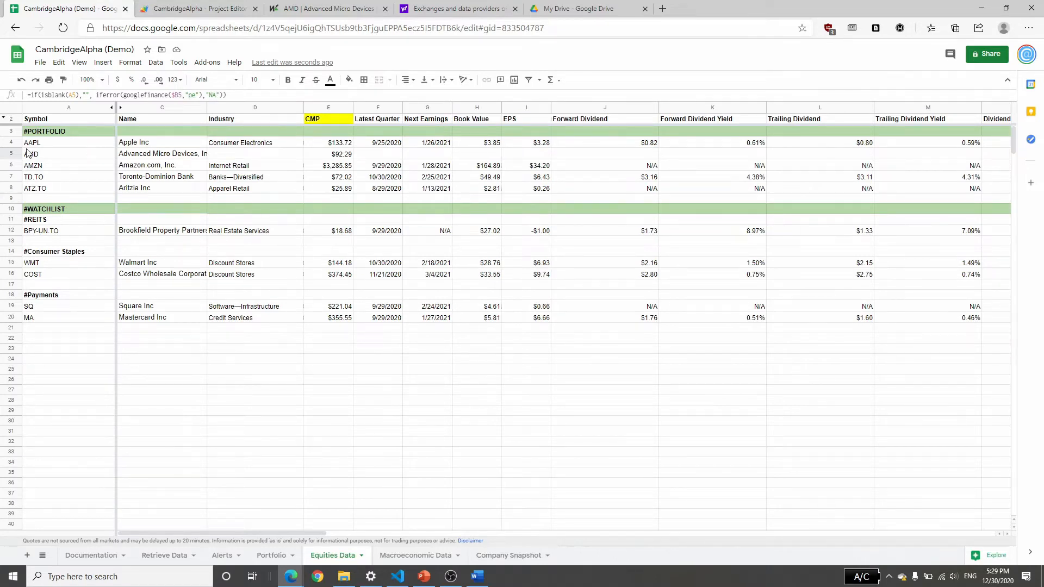
Insert a row above ATZ.TO in the #PORTFOLIO section and enter RY.TO as its symbol.
click(14, 186)
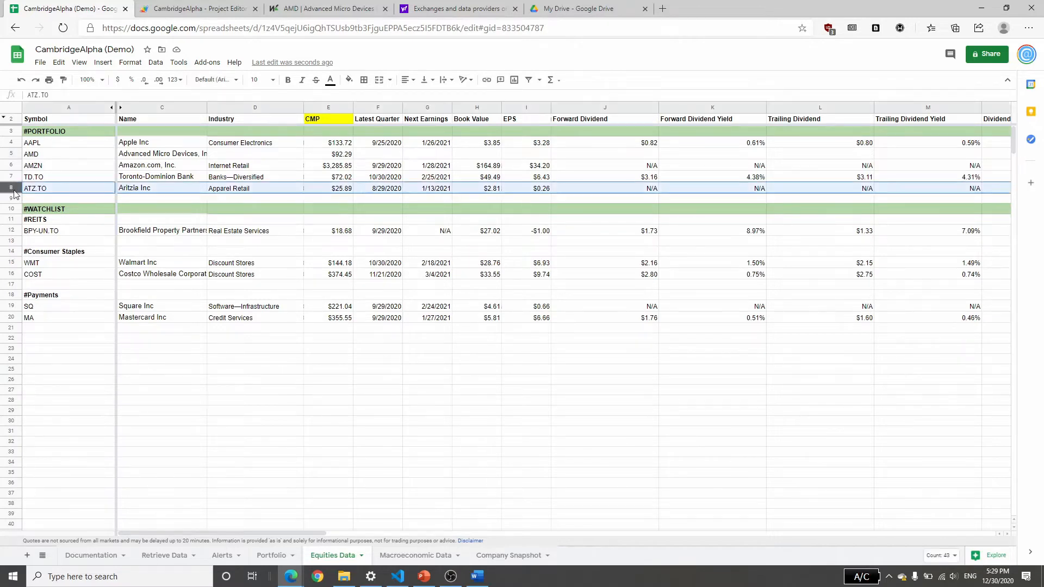
right_click(14, 194)
click(84, 275)
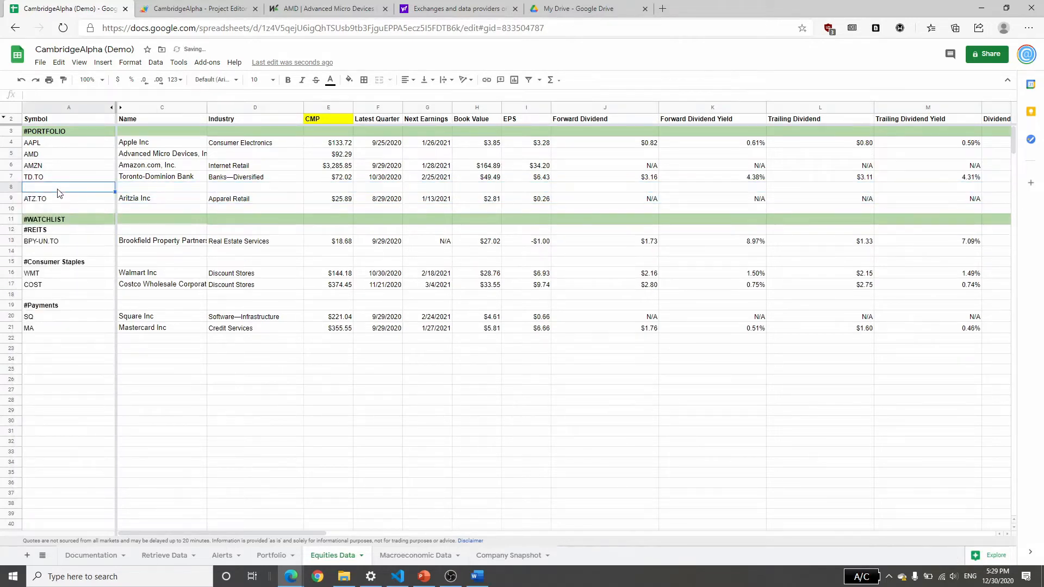
text(RY.TO)
key(Return)
key(Up)
key(Right)
key(Left)
Copy the entire TD.TO row with its formulas into the new row and set the symbol there to RY.TO.
click(127, 179)
key(Home)
key(shift+End)
key(ctrl+c)
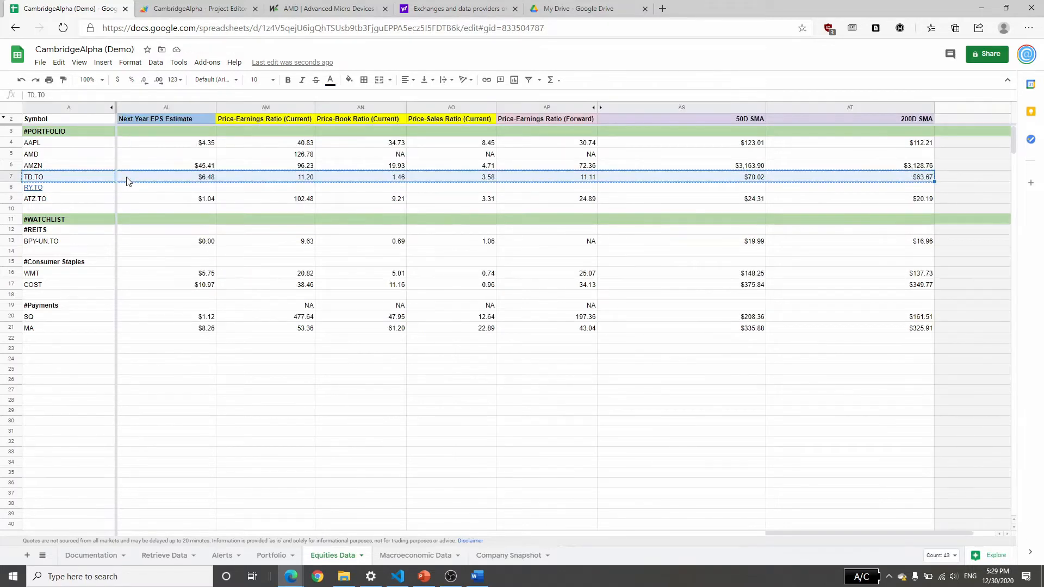
key(Down)
key(ctrl+v)
text(RY)
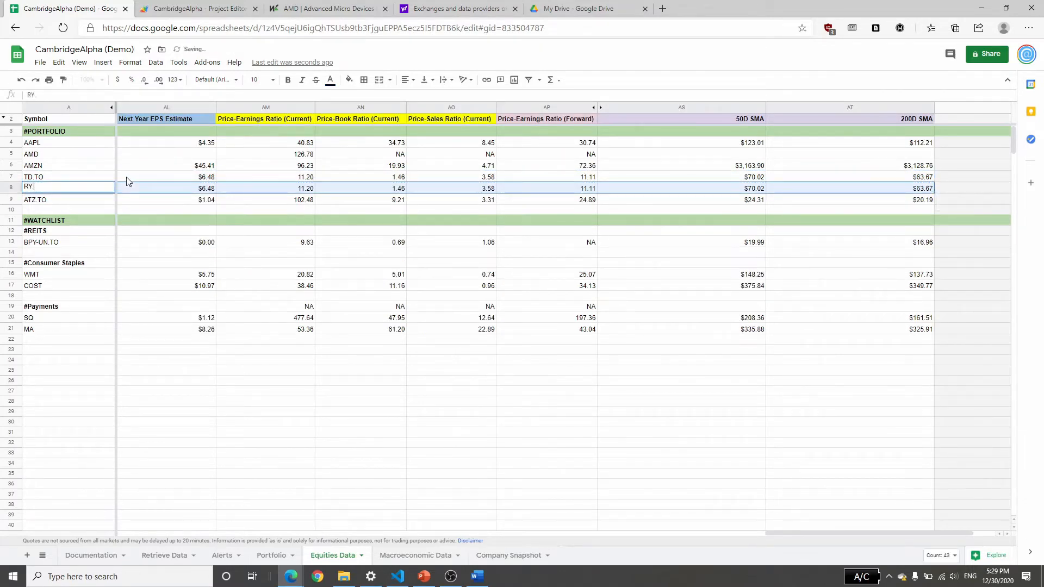
text(.TO)
key(Return)
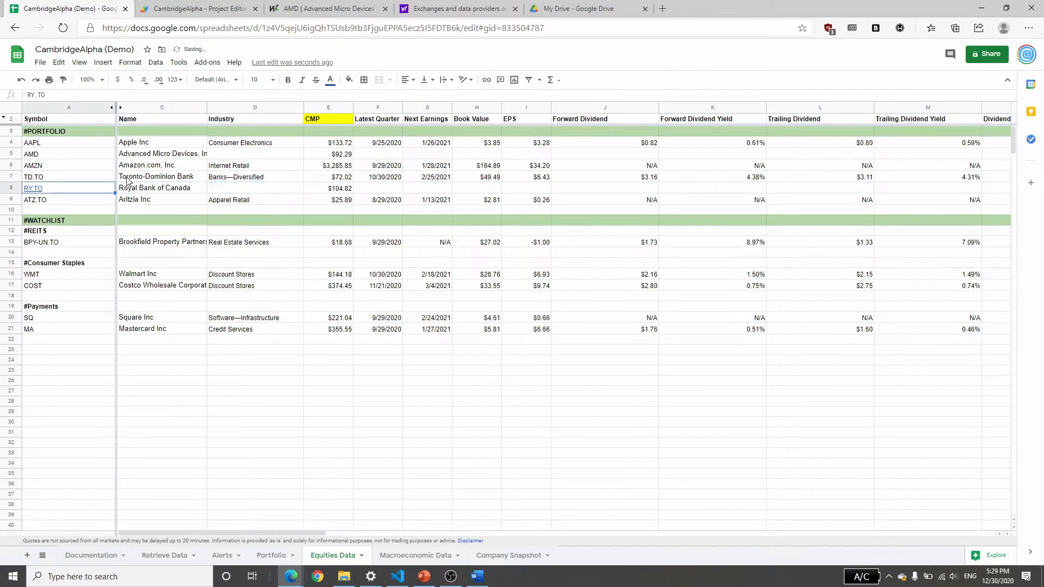
Insert a row below ATZ.TO at the end of the #PORTFOLIO section and copy the entire ATZ.TO row into it.
click(6, 209)
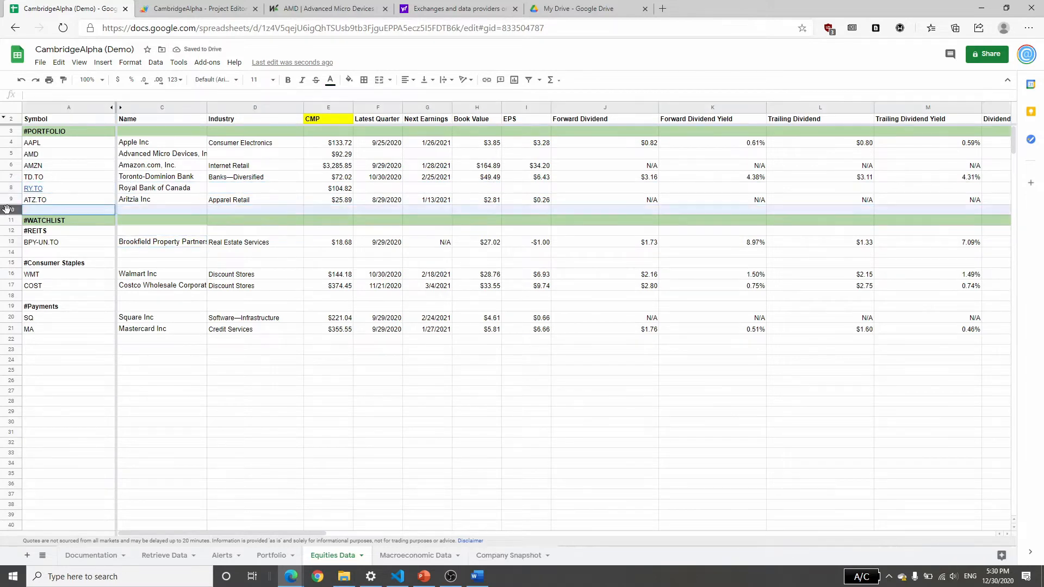
right_click(6, 210)
click(58, 283)
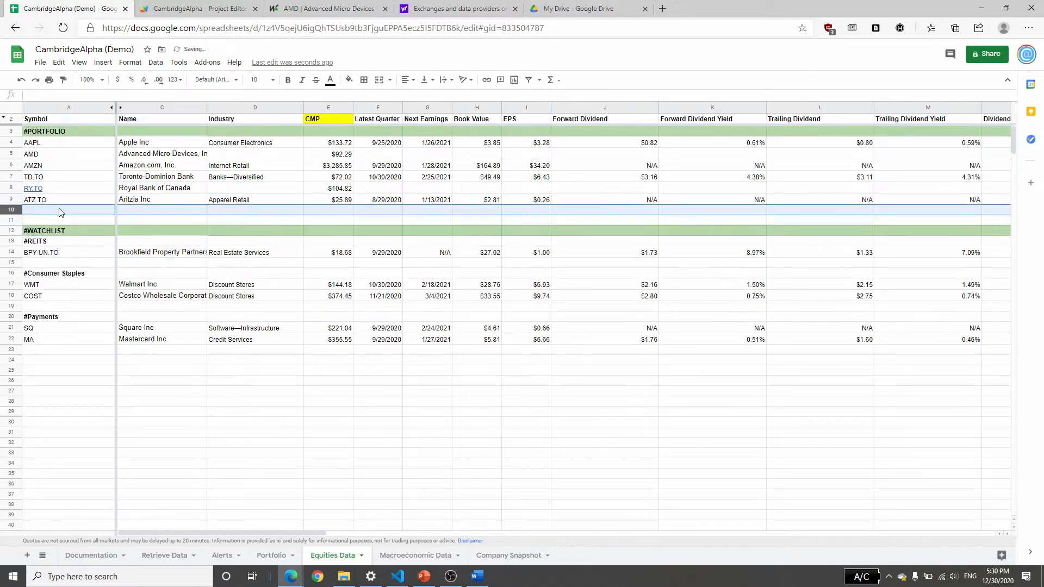
click(60, 201)
key(ctrl+shift+Right)
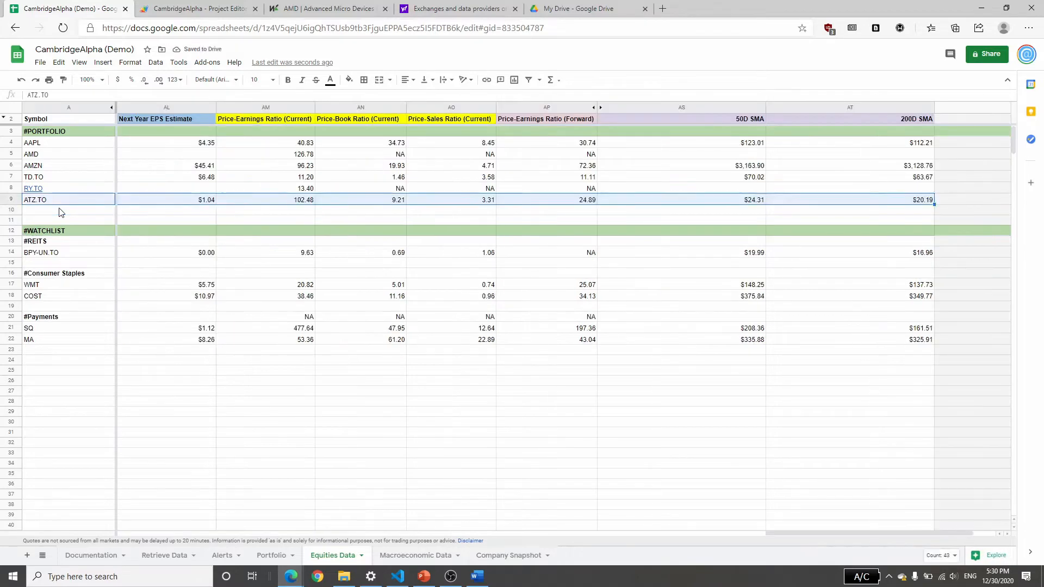
key(ctrl+c)
key(Down)
key(ctrl+v)
key(Right)
Set the copied row's symbol to 0700.HK and check its Name and CMP formulas.
click(59, 211)
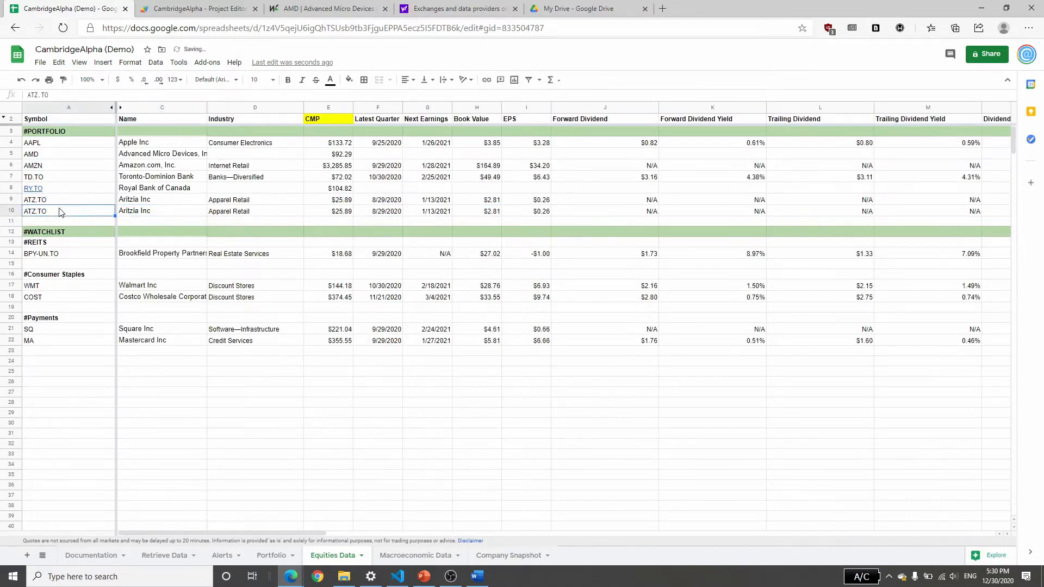
text(0700.HK)
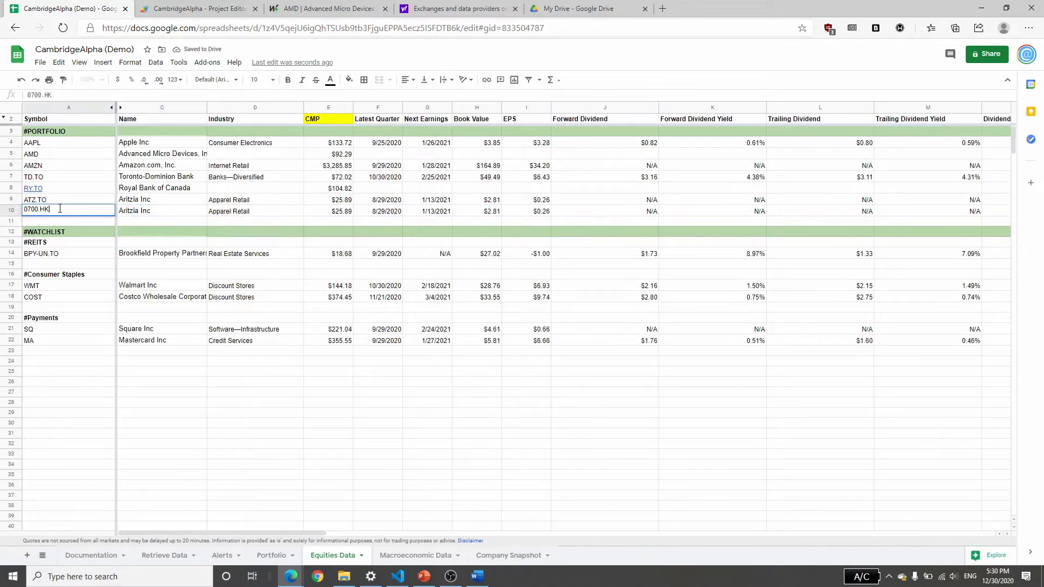
key(Return)
click(141, 212)
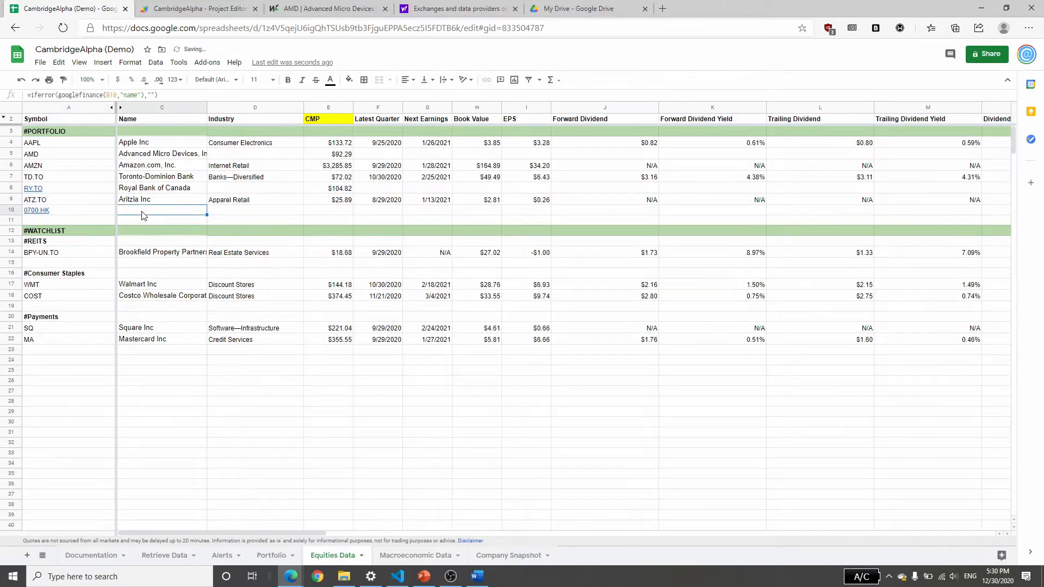
click(328, 214)
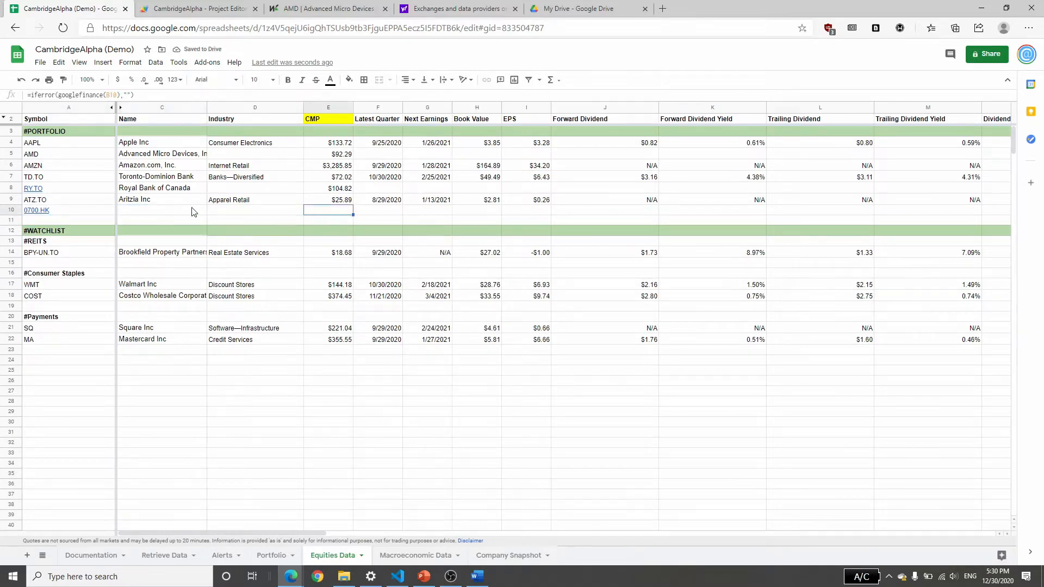
click(176, 212)
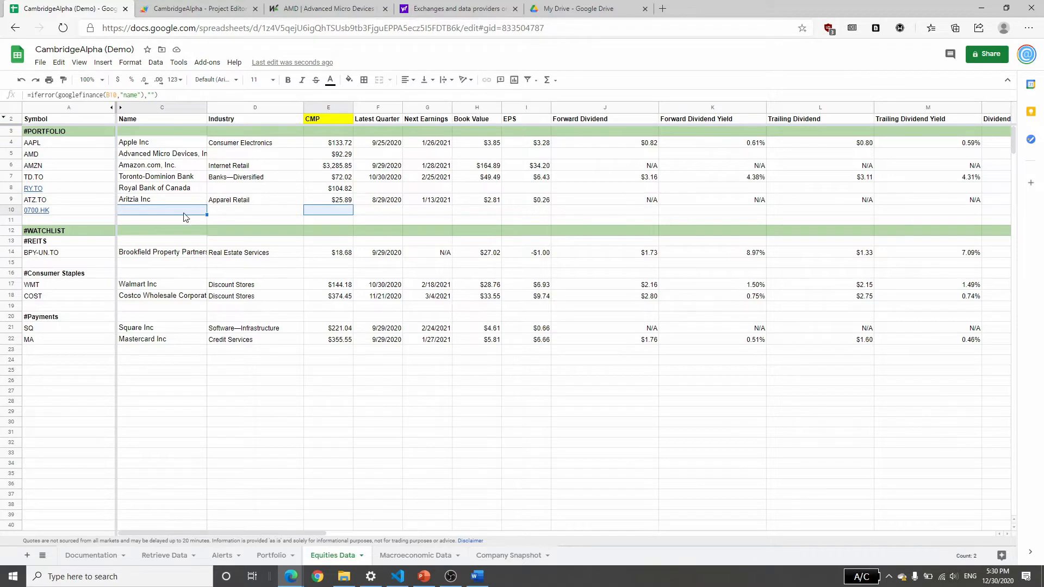
Unhide the tickerGoogle column between the Symbol and Name columns and bring it into view.
drag(136, 110, 88, 108)
right_click(88, 109)
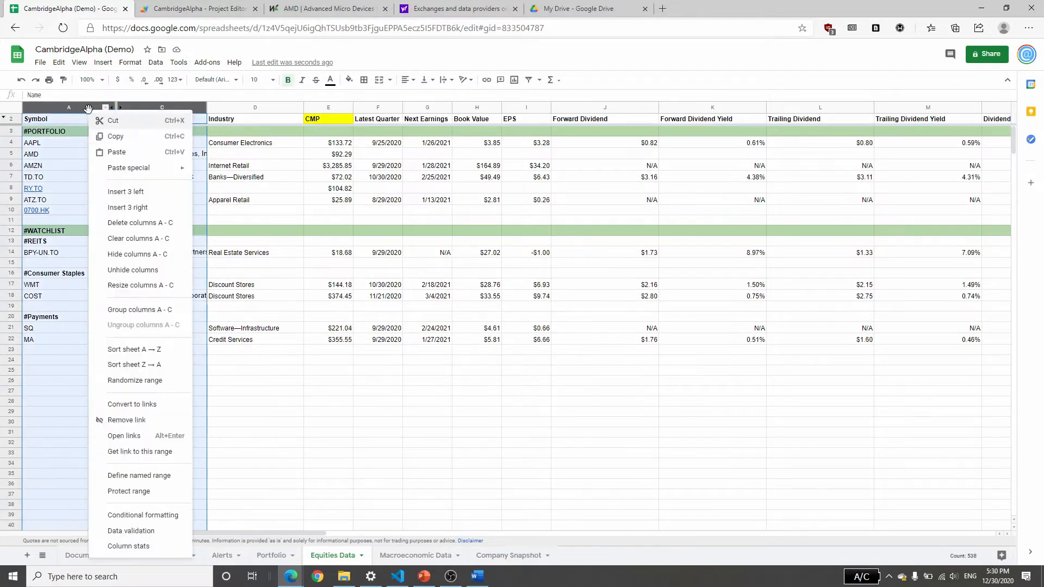
click(156, 270)
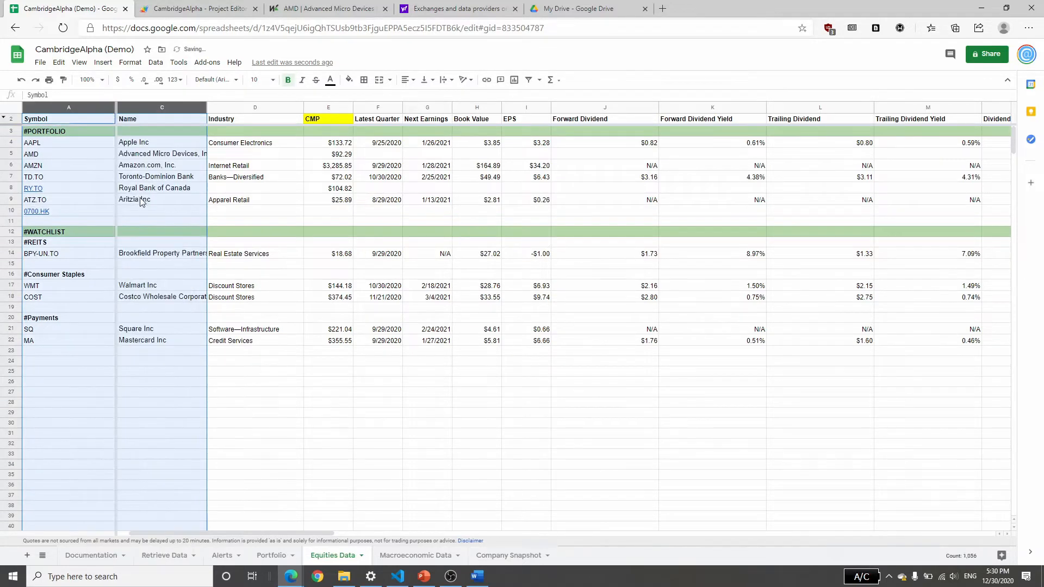
click(317, 214)
drag(302, 532, 190, 531)
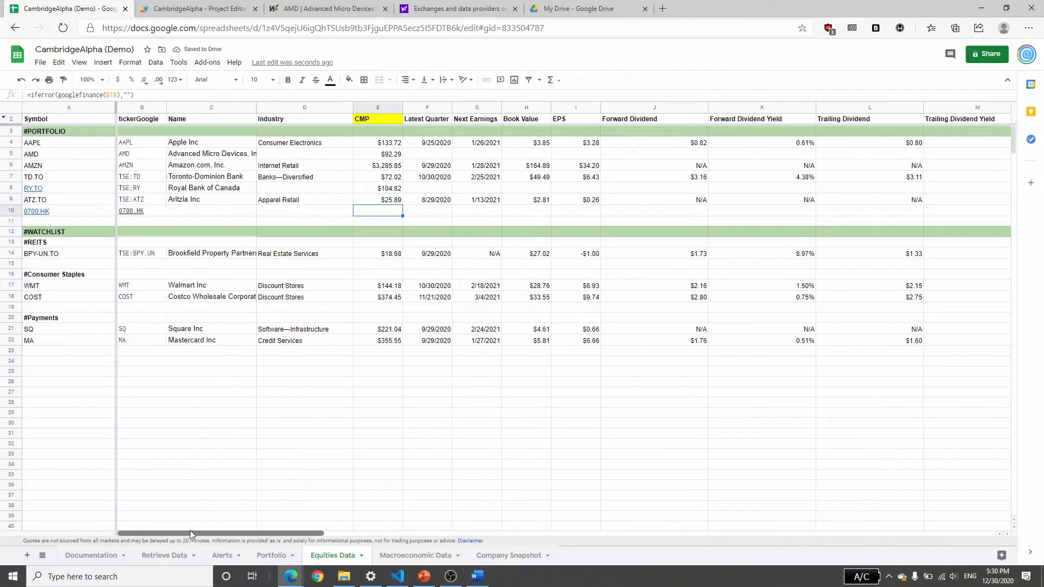
Replace the tickerGoogle formula in the 0700.HK row with HKG:0700.
click(157, 215)
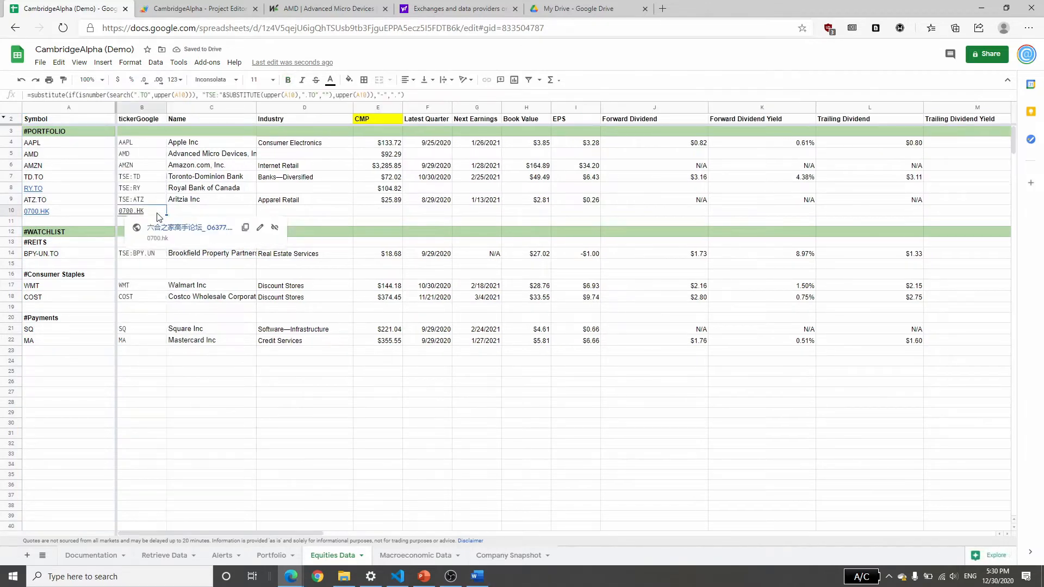
text(HKG:0)
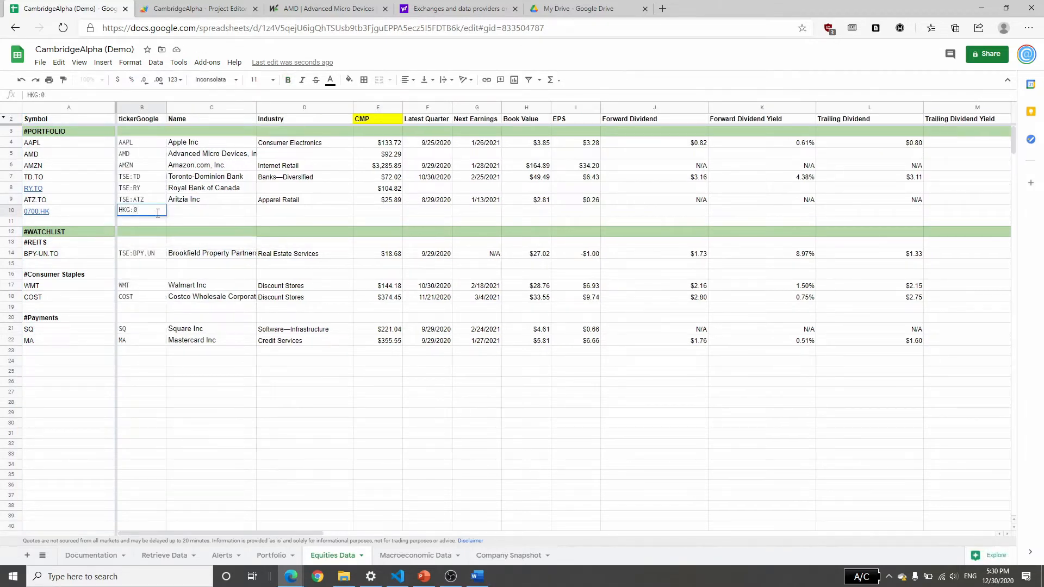
key(Tab)
key(Tab)
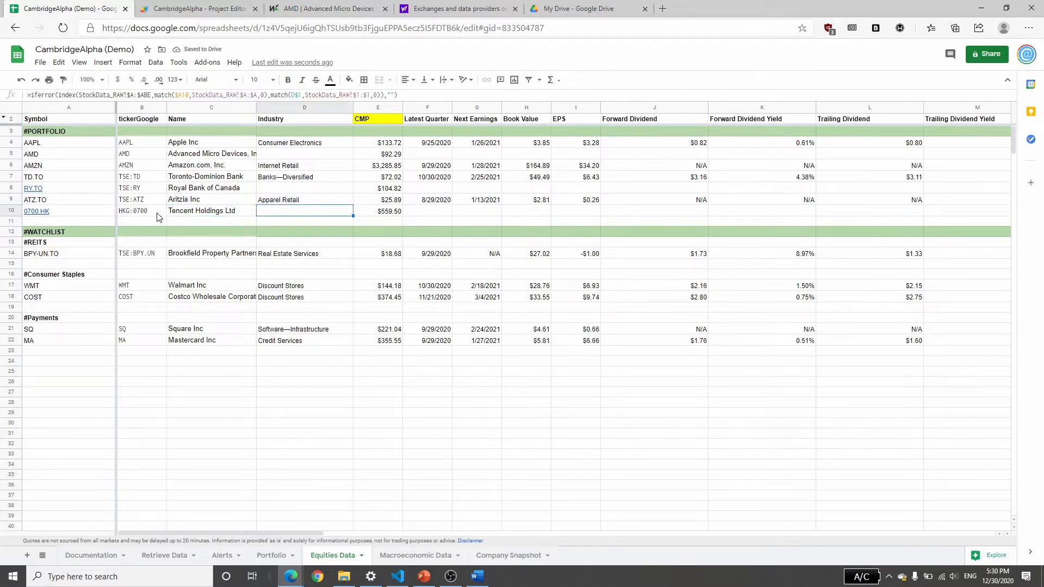
Add V as a symbol in the prefilled row below MA in the #Payments group.
click(41, 352)
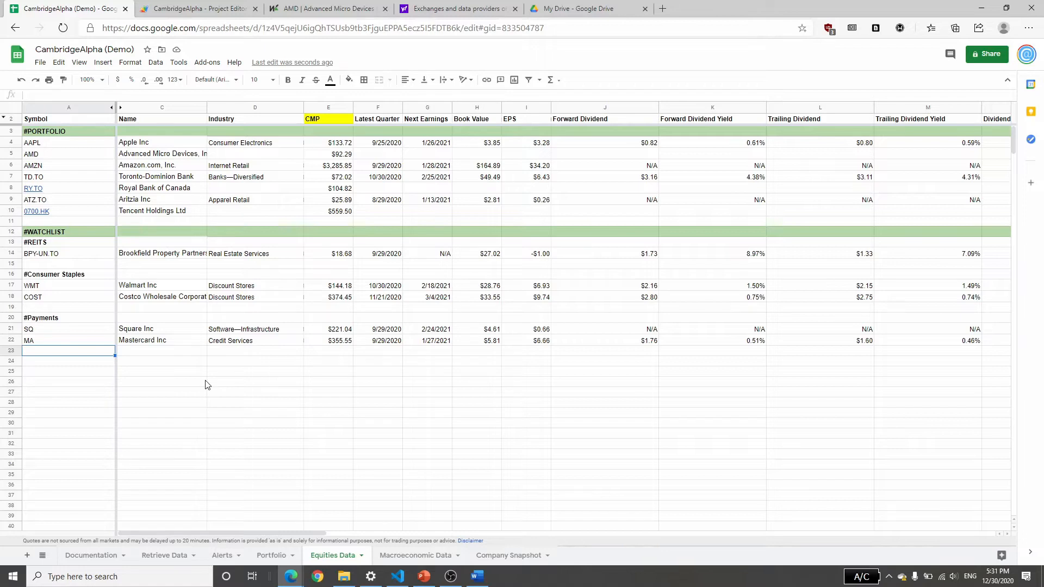
text(V)
key(Return)
key(Right)
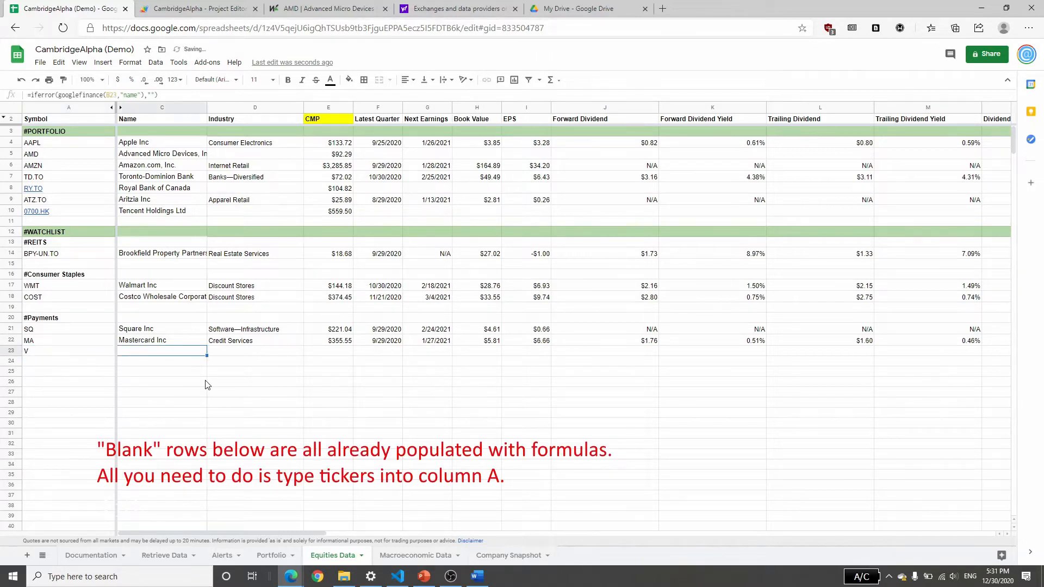
Examine the # section headings in the Symbol column and the added tickers' data columns across Equities Data.
click(61, 373)
click(61, 133)
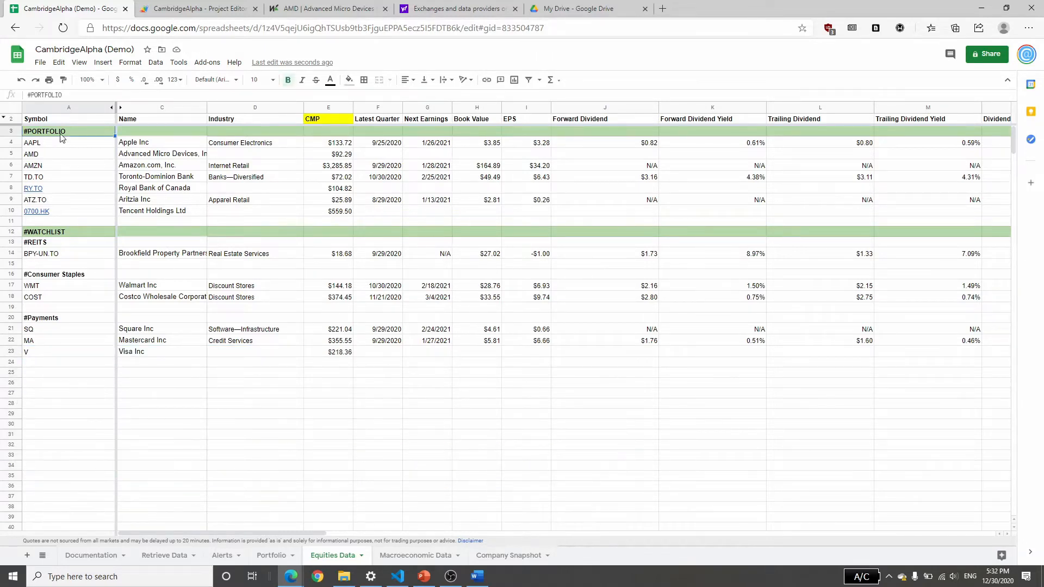
click(52, 231)
click(55, 244)
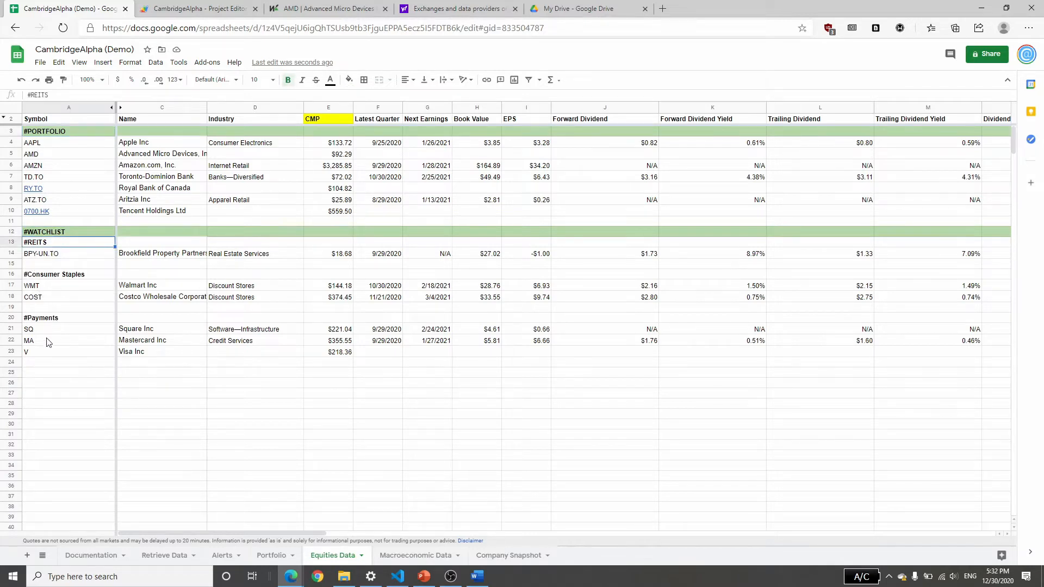
click(36, 321)
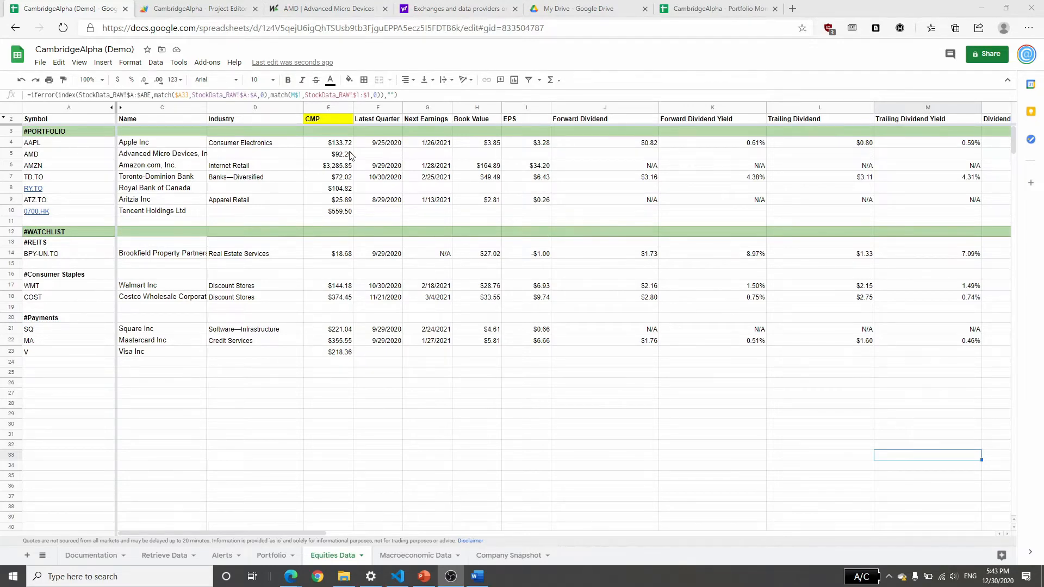
drag(279, 535, 803, 522)
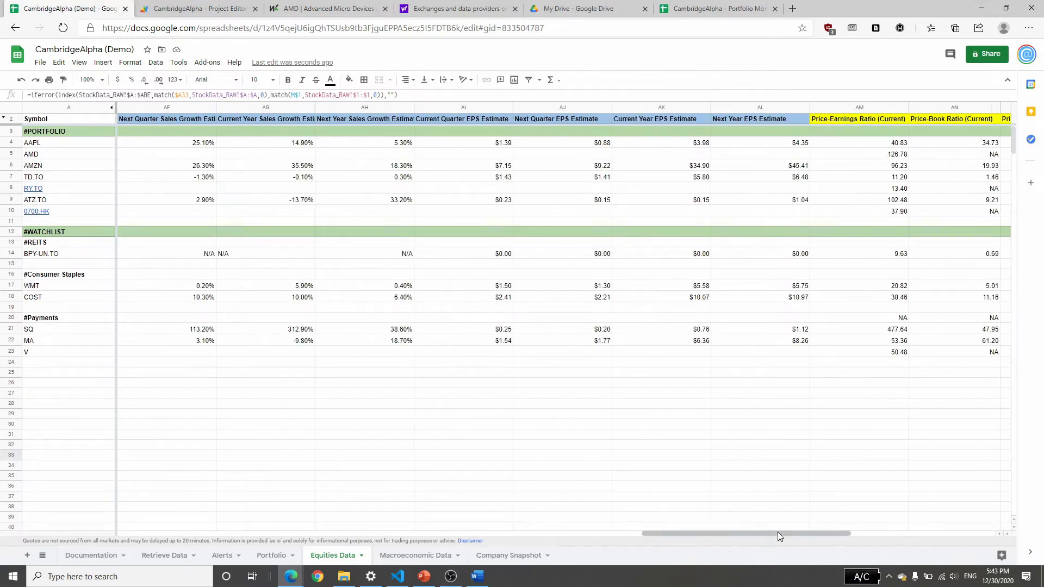
drag(778, 532, 176, 523)
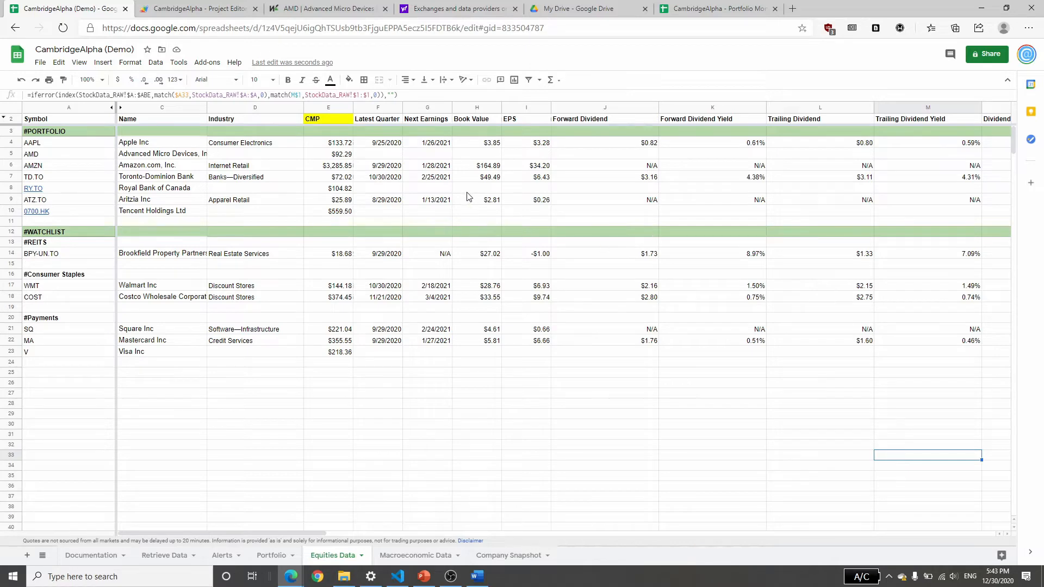
Run the Equities Data retrieval from the Retrieve Data sheet and return to the Equities Data sheet.
click(151, 556)
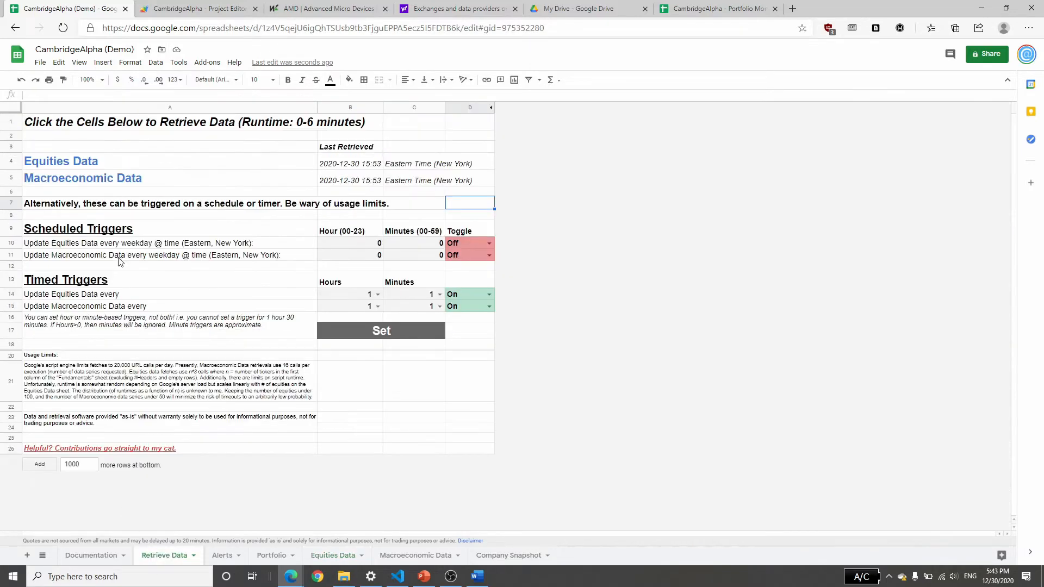
click(48, 168)
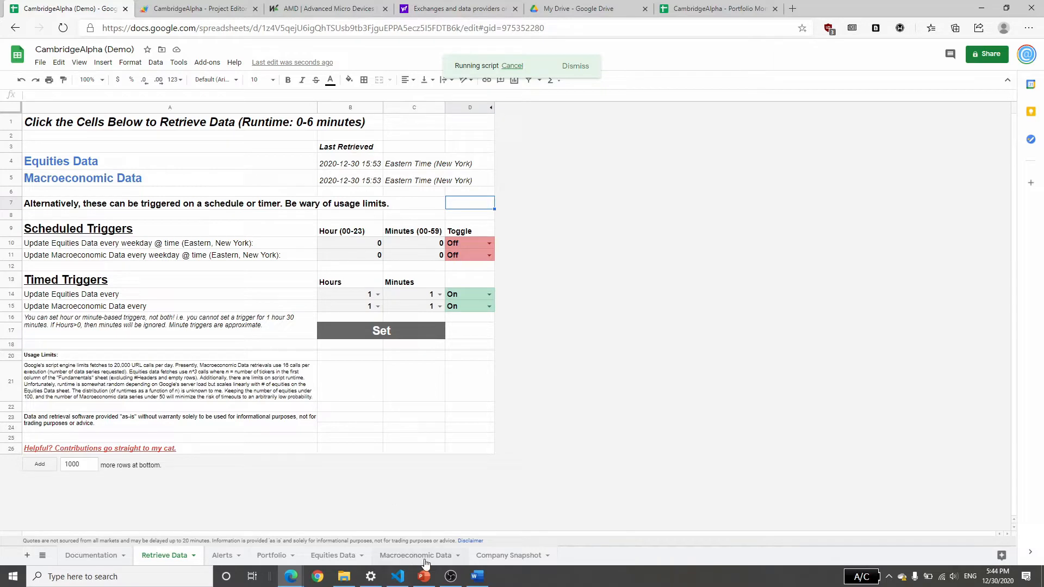
click(342, 552)
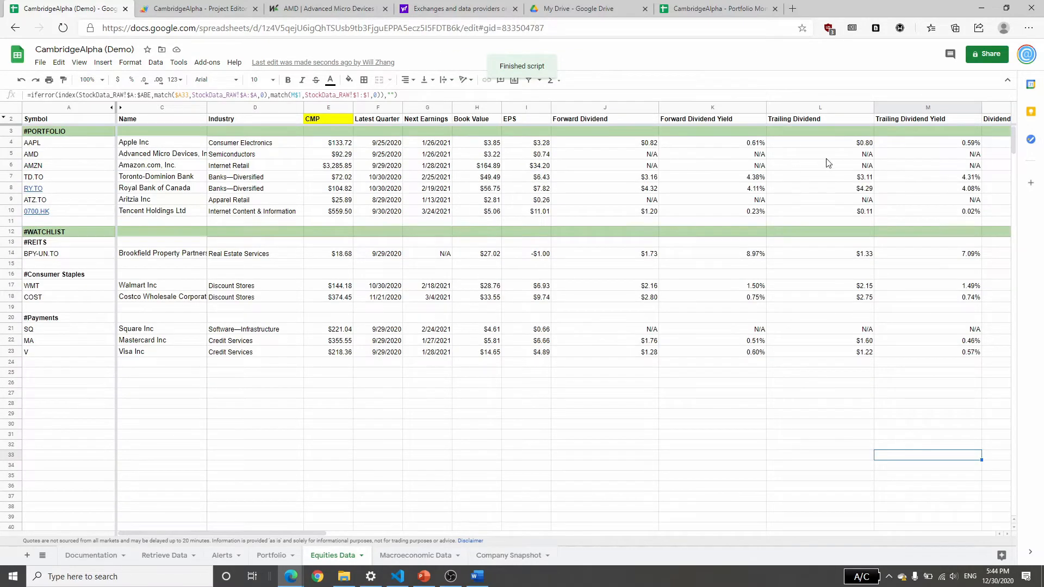
Examine AMD's dividend cells, 0700.HK's forward dividend yield and the remaining retrieved columns, and check the Last Retrieved time on Retrieve Data.
click(642, 158)
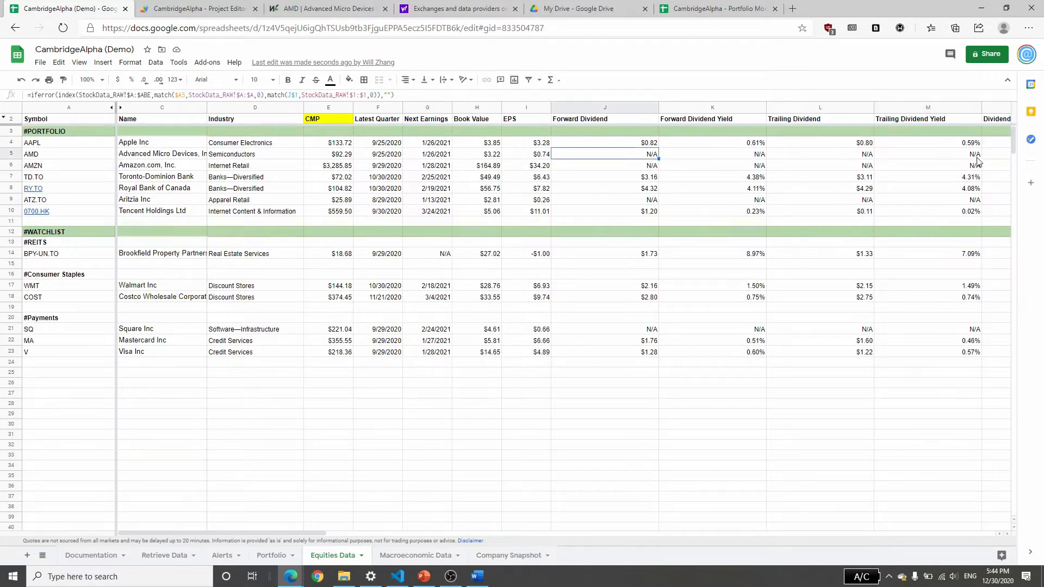
drag(976, 157, 621, 155)
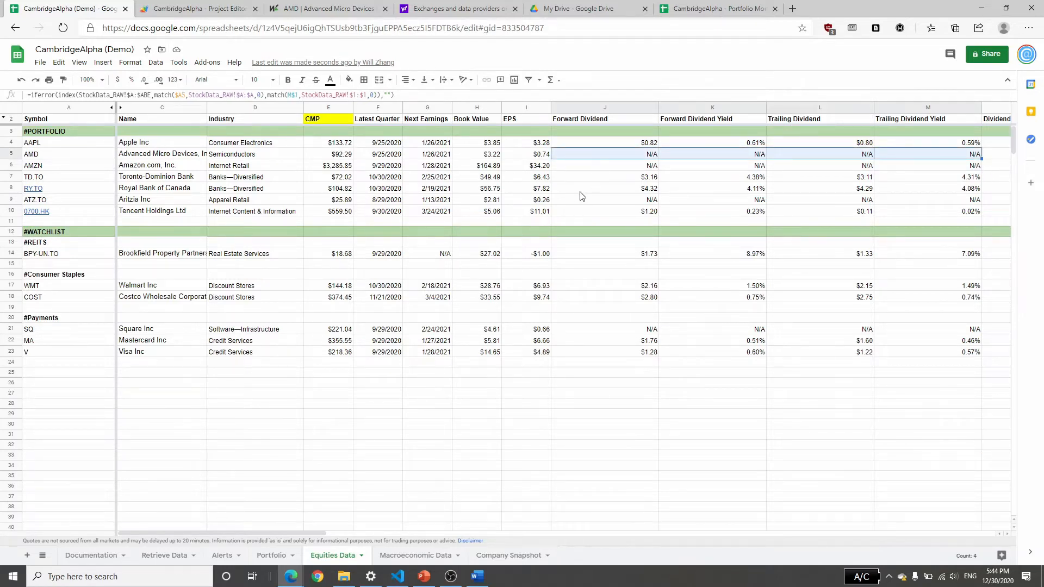
click(745, 215)
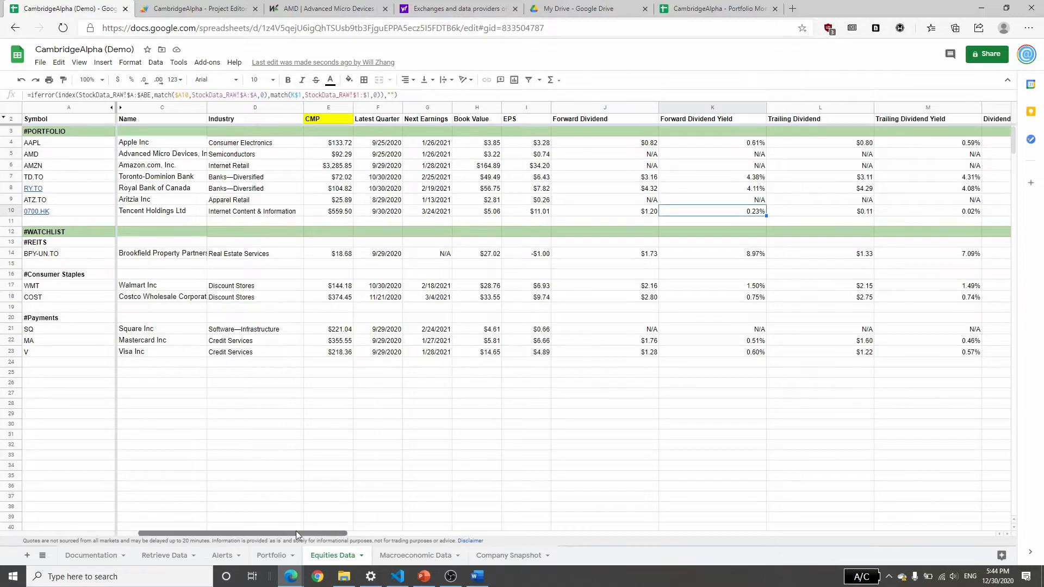
drag(296, 532, 700, 533)
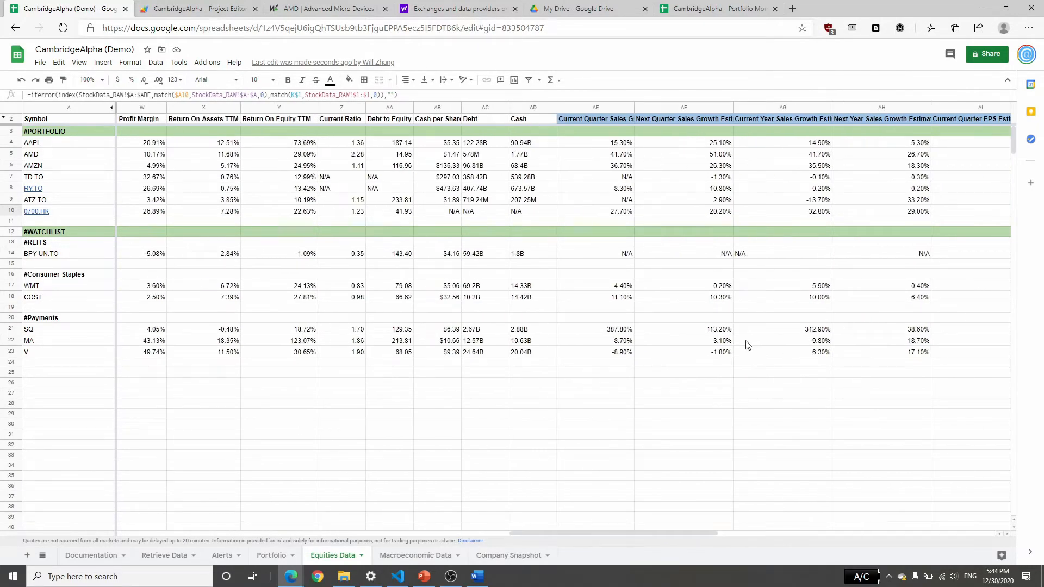
drag(707, 533, 134, 527)
click(167, 556)
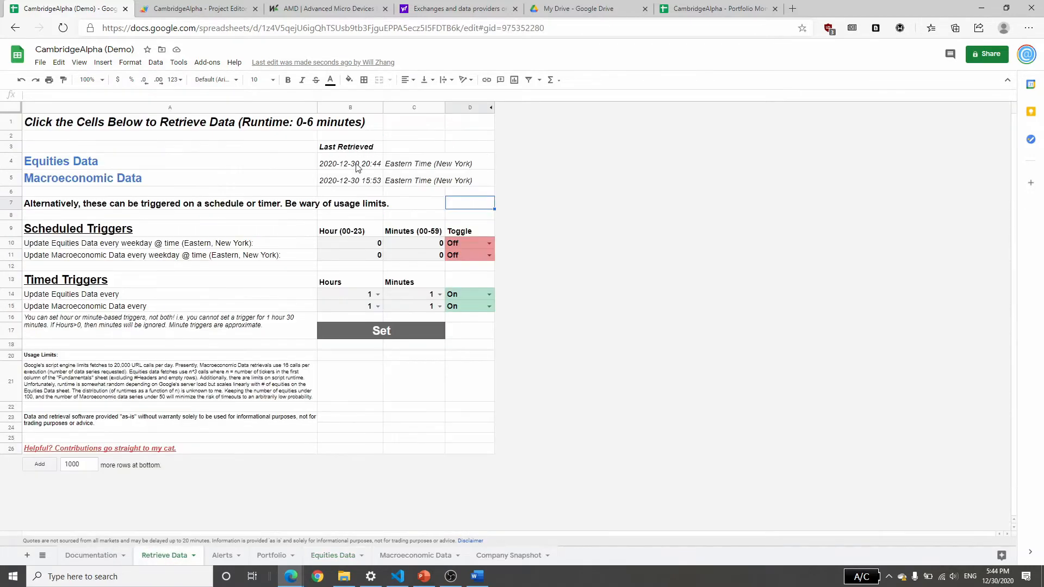
Check the Equities Data Last Retrieved time on Retrieve Data and review the tickers and #PORTFOLIO heading in Equities Data's Symbol column.
click(338, 164)
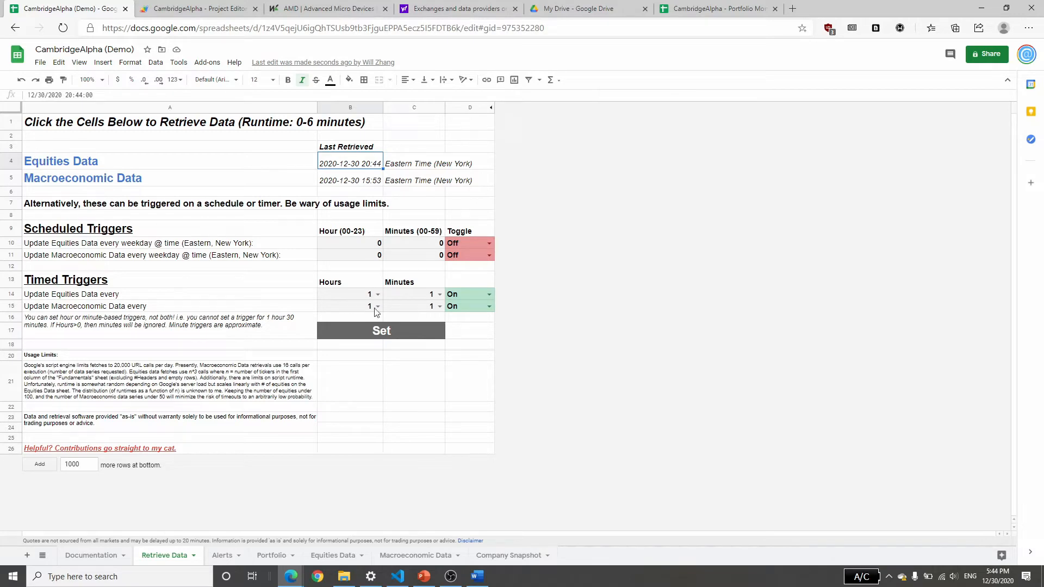
click(333, 555)
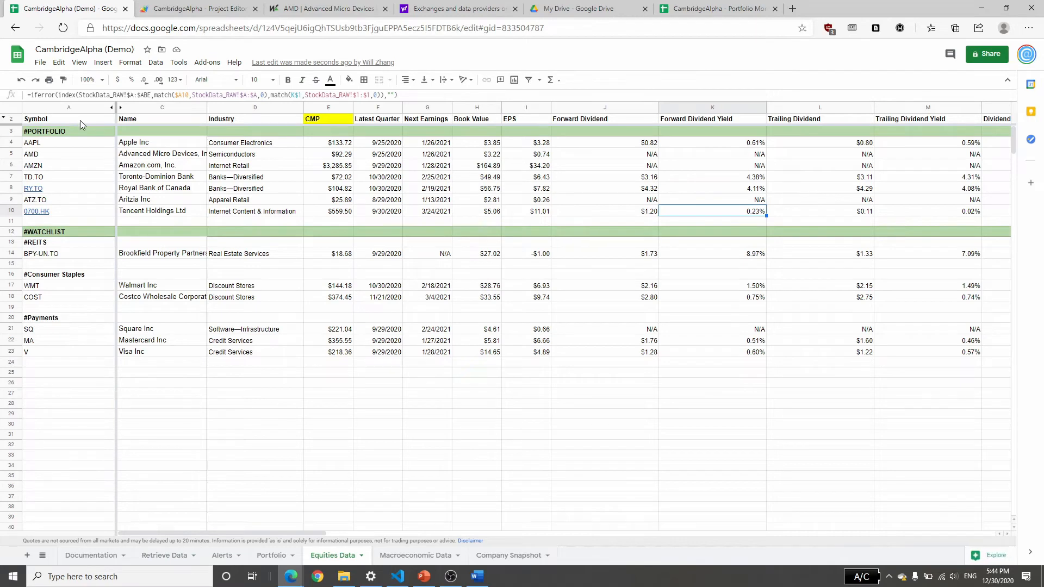
drag(80, 119, 80, 394)
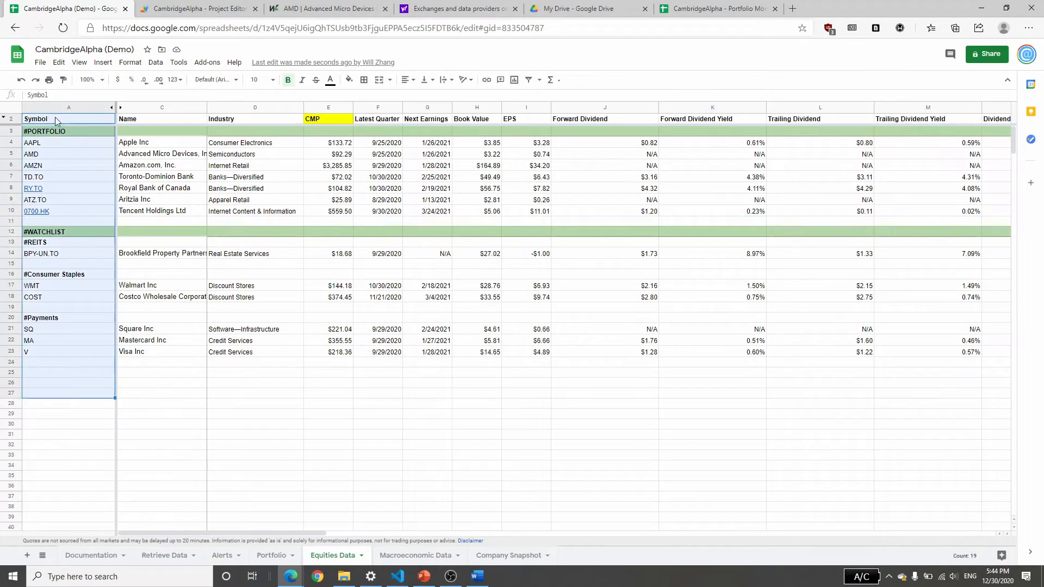
click(54, 131)
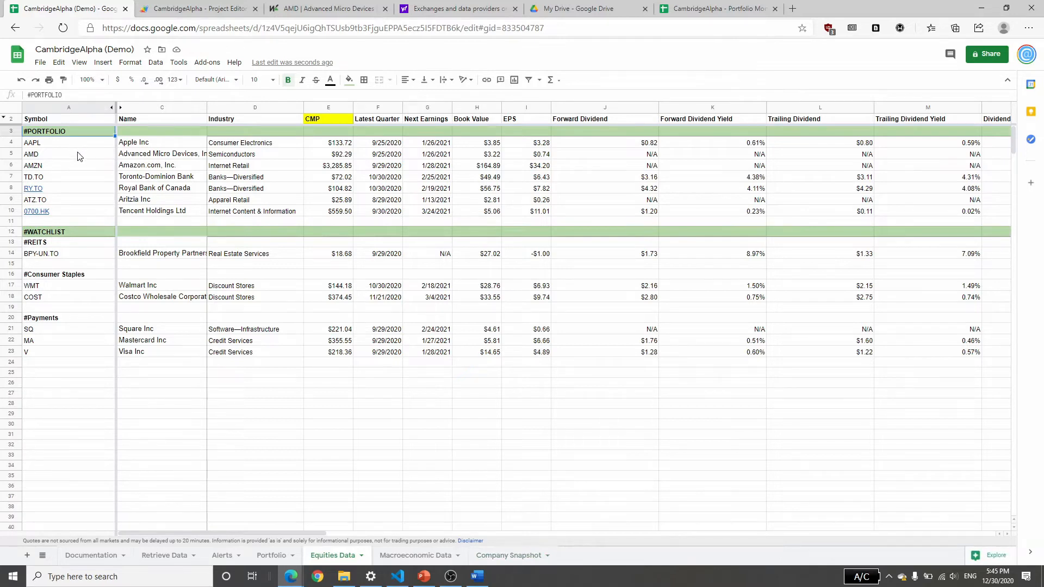
Unhide the StockData_RAW sheet and examine its symbol list and raw data columns.
click(81, 62)
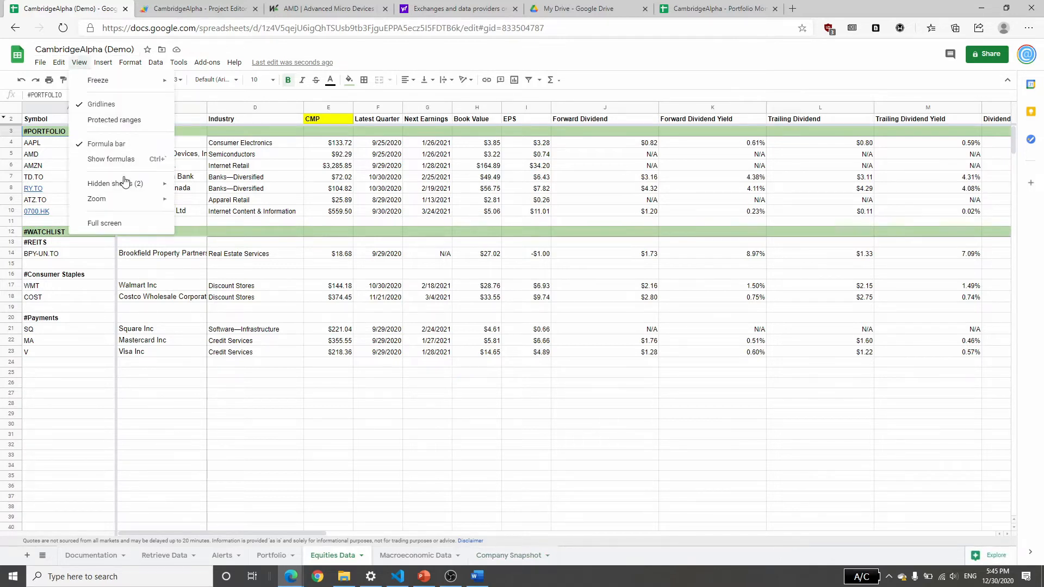
mouse_move(121, 184)
click(220, 188)
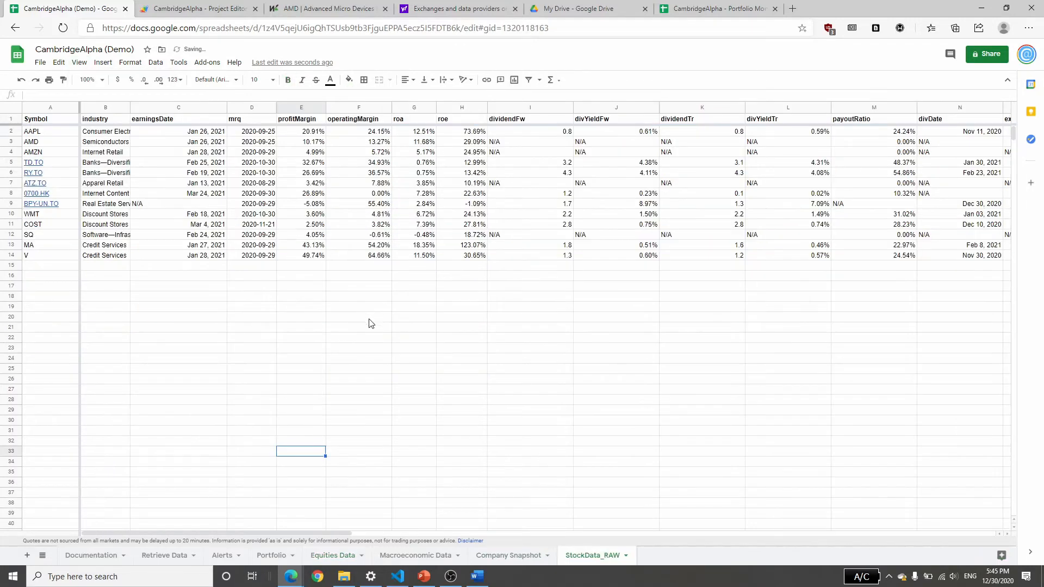
drag(55, 132, 55, 308)
click(305, 308)
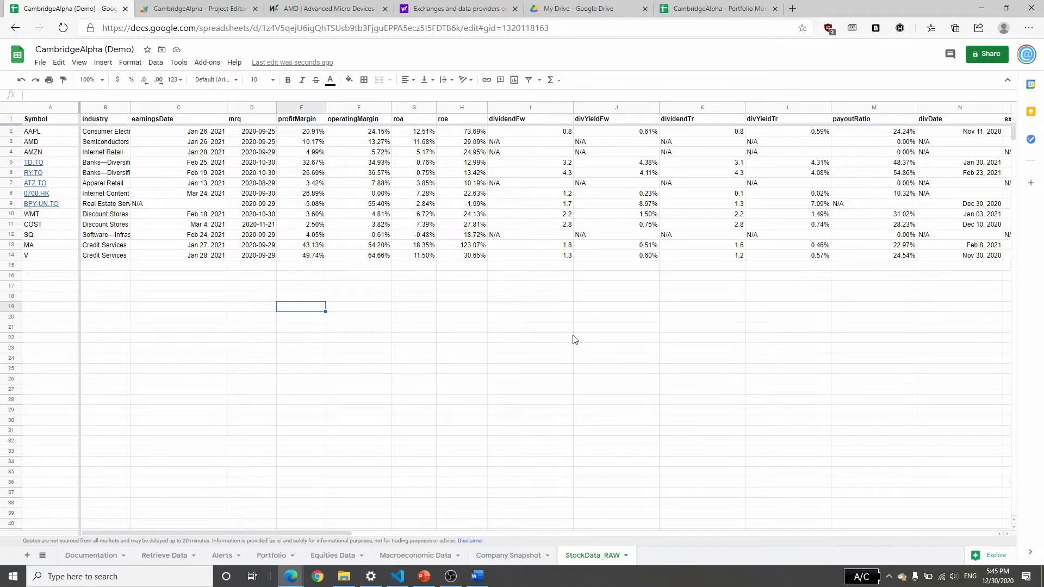
drag(307, 533, 253, 547)
Inspect the Latest Quarter formulas for AMD and AAPL on Equities Data and unhide row 1 above the column headings.
click(335, 556)
click(384, 155)
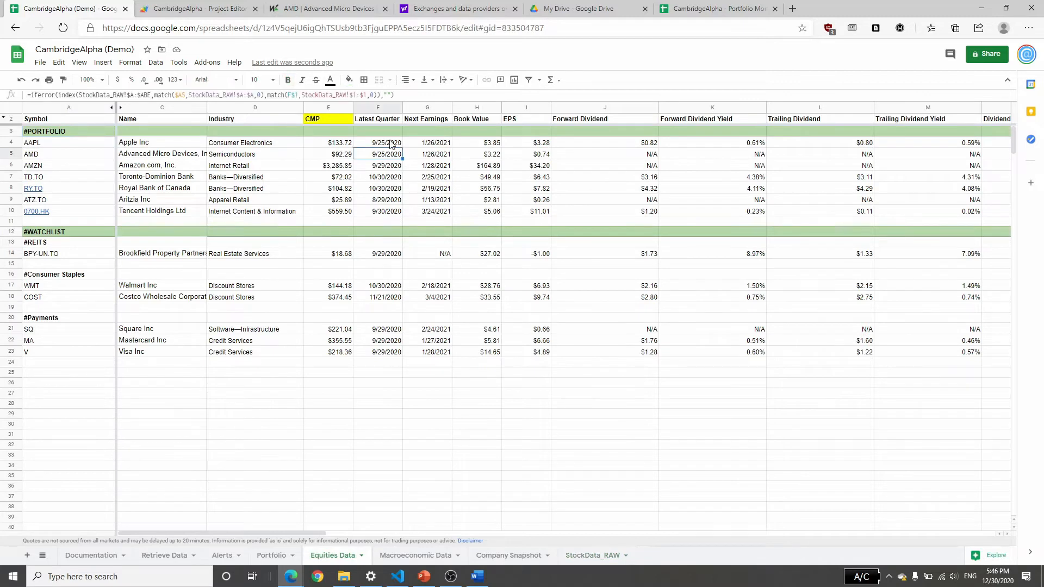
click(389, 142)
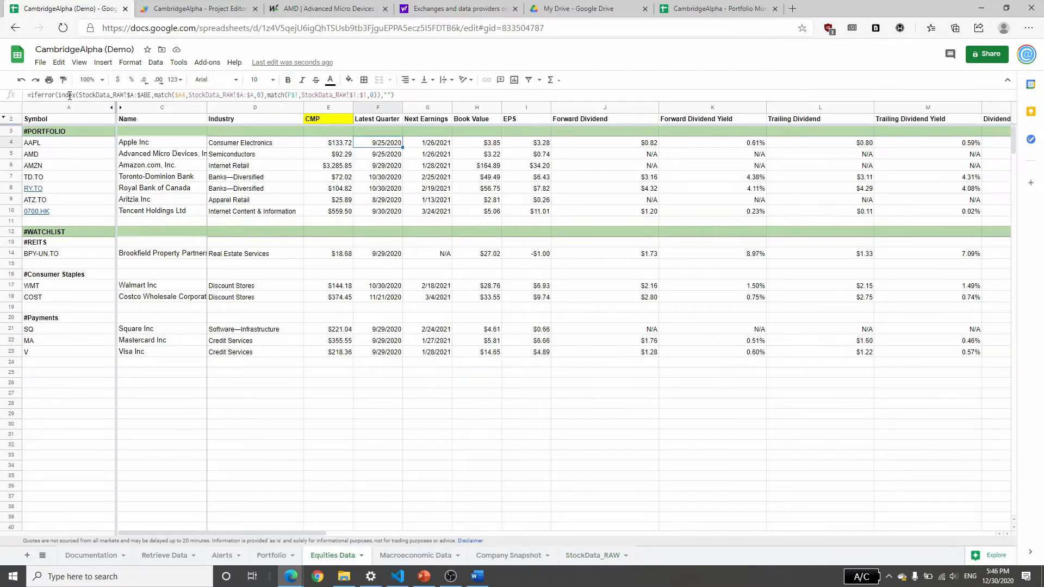
right_click(12, 120)
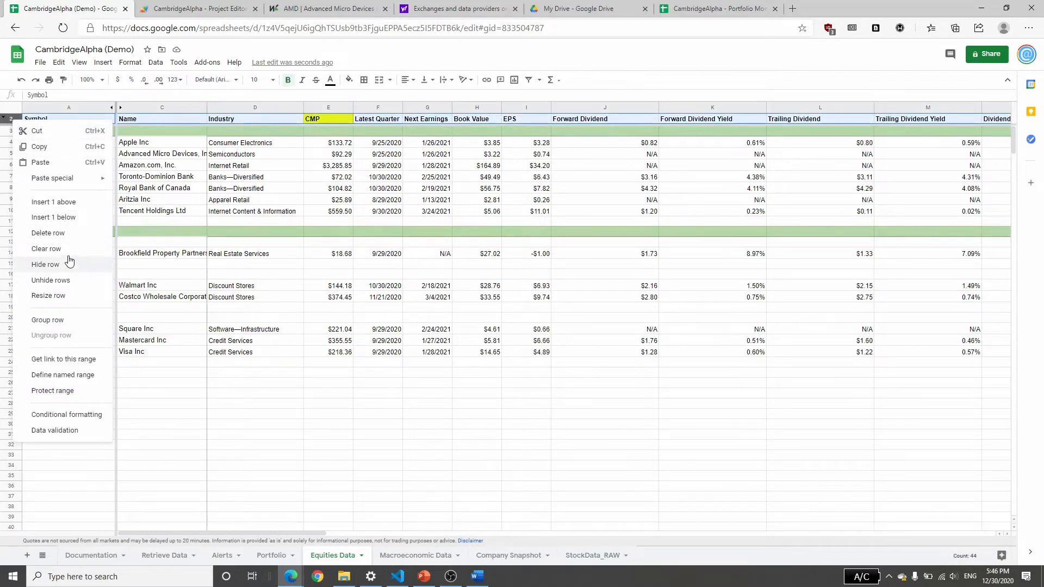
click(69, 280)
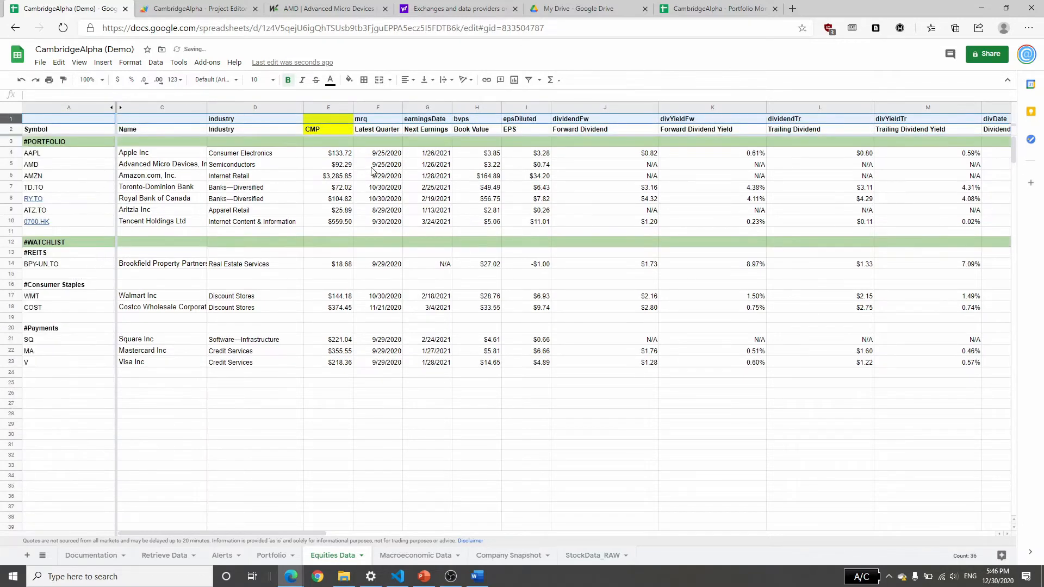
Compare the mrq key and Latest Quarter lookup formulas on Equities Data with the mrq header and AAPL's date on StockData_RAW.
click(400, 166)
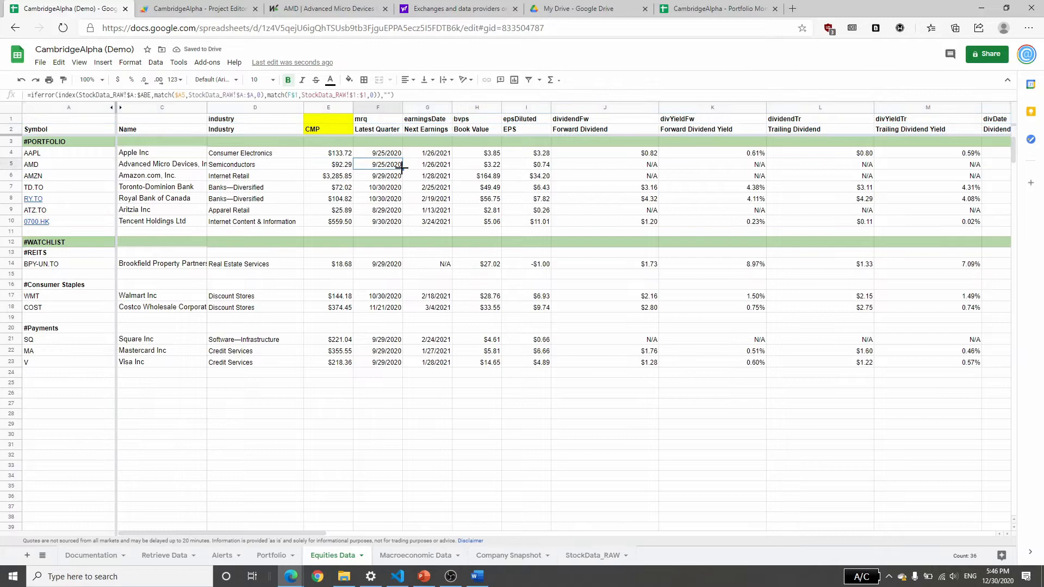
click(382, 120)
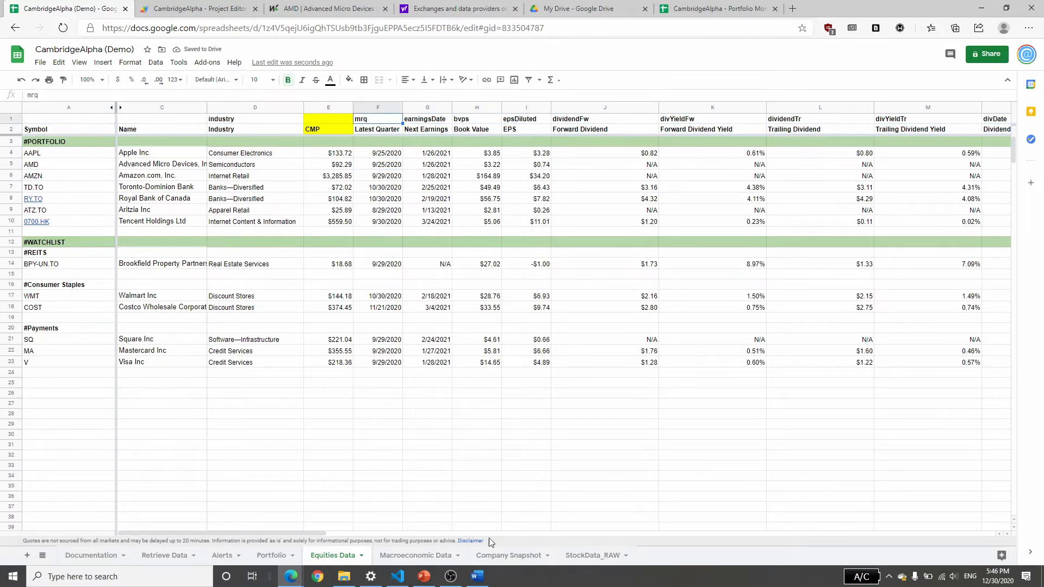
click(592, 554)
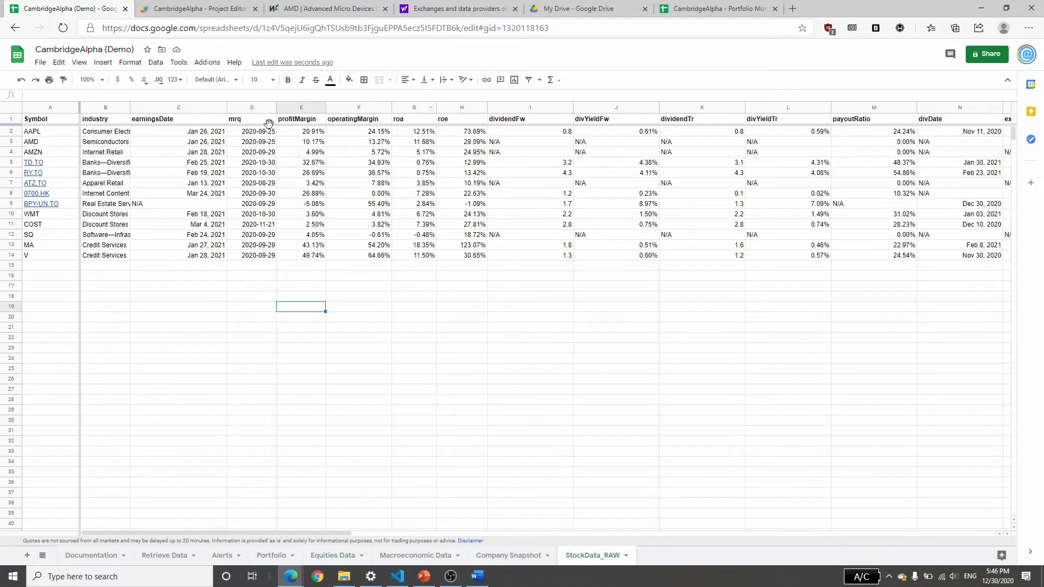
click(269, 123)
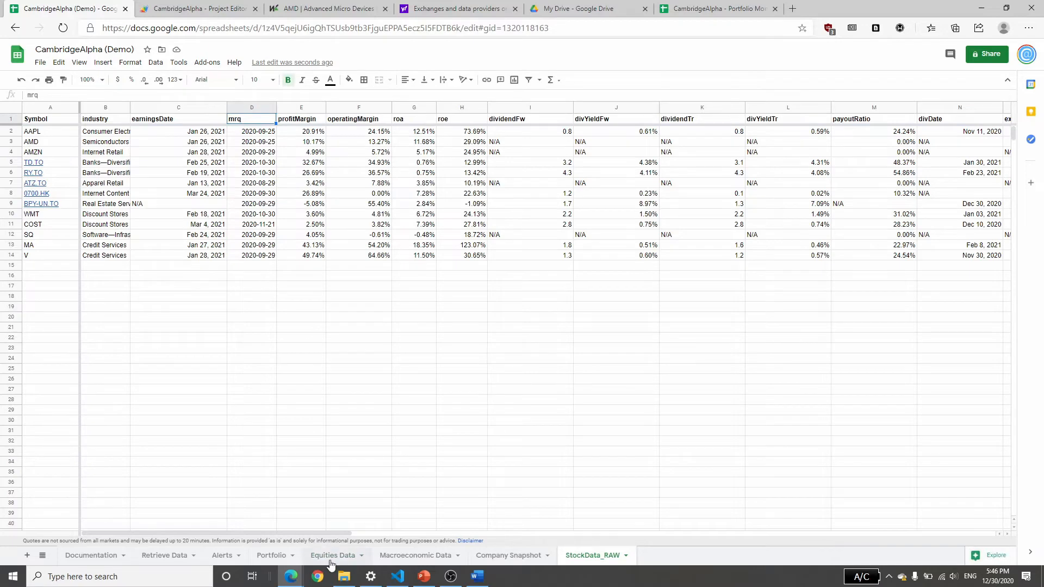
click(331, 556)
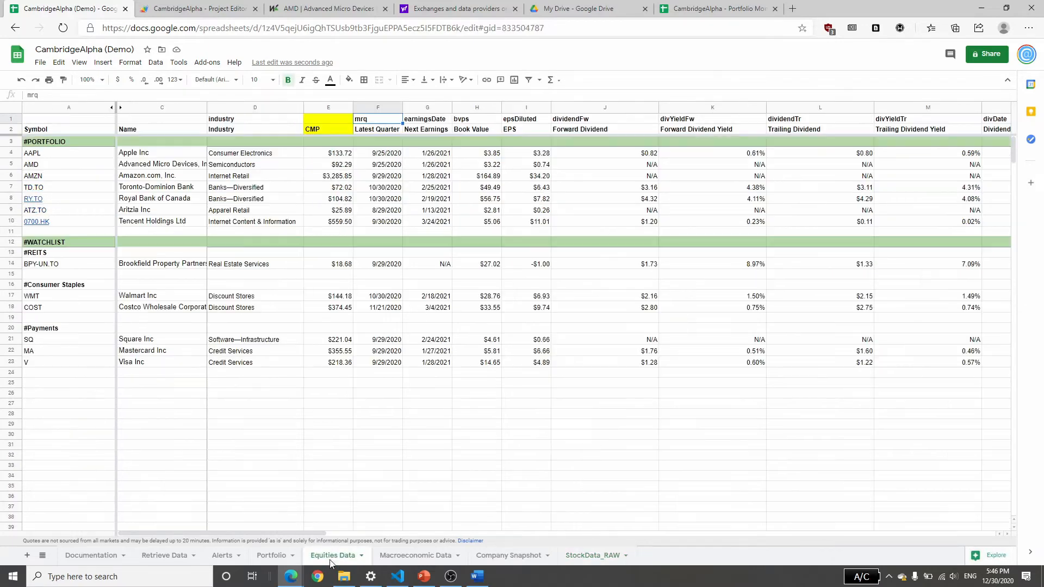
click(379, 154)
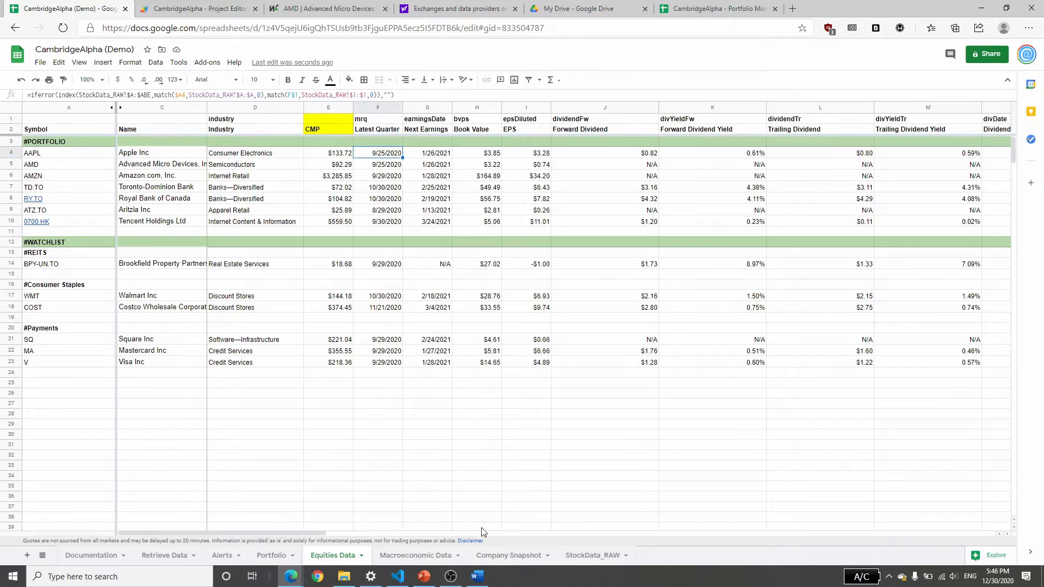
click(571, 556)
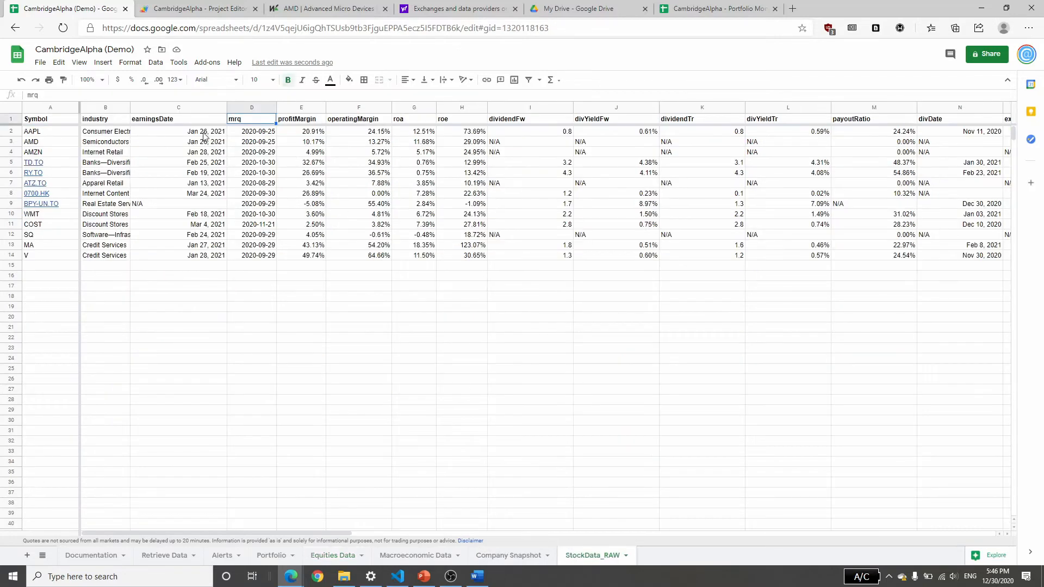
click(261, 134)
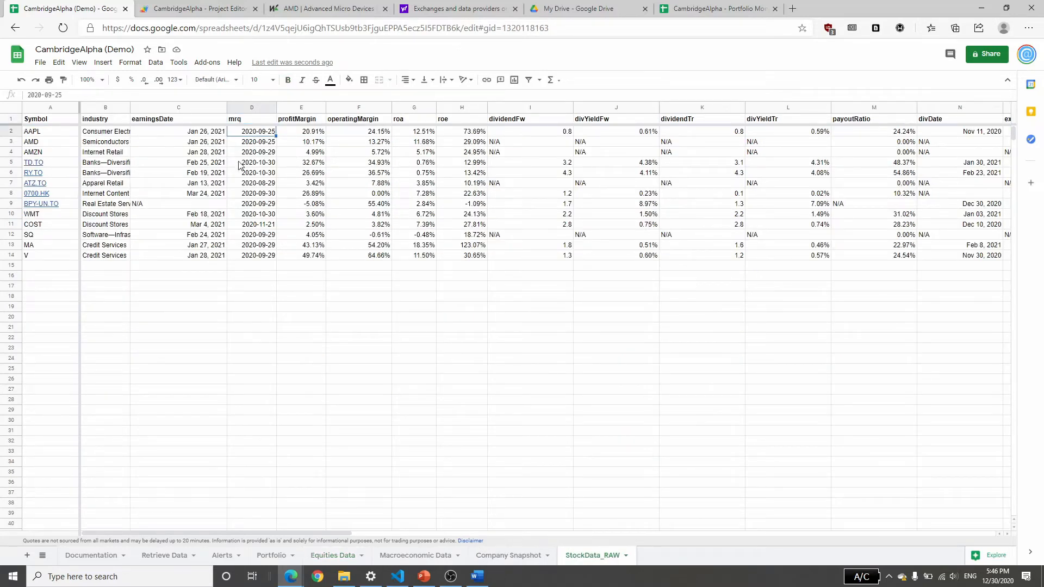
Examine the Days until Earnings and Earnings Date values of all holdings on the Portfolio sheet.
click(165, 555)
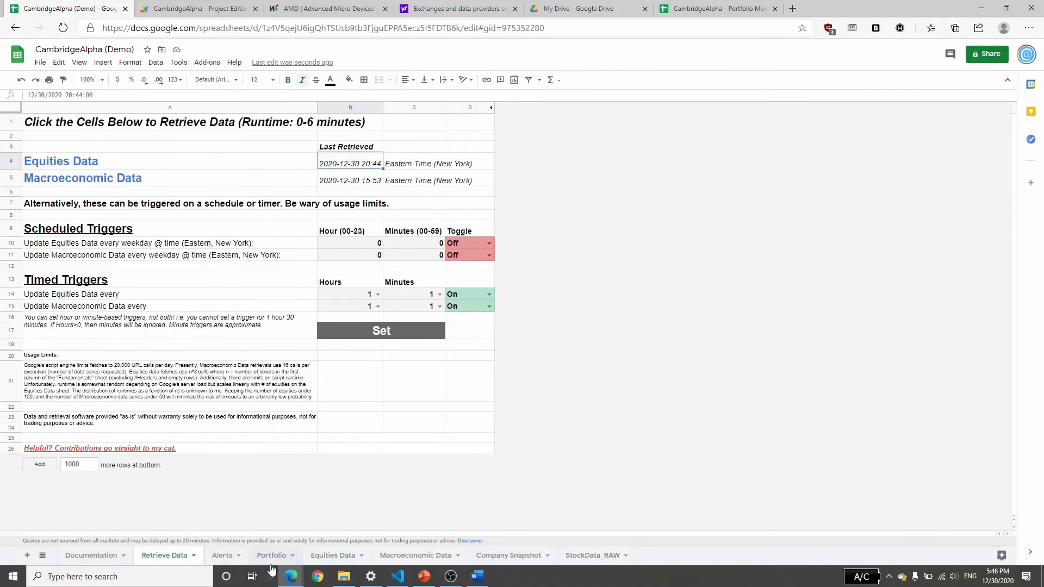
click(271, 556)
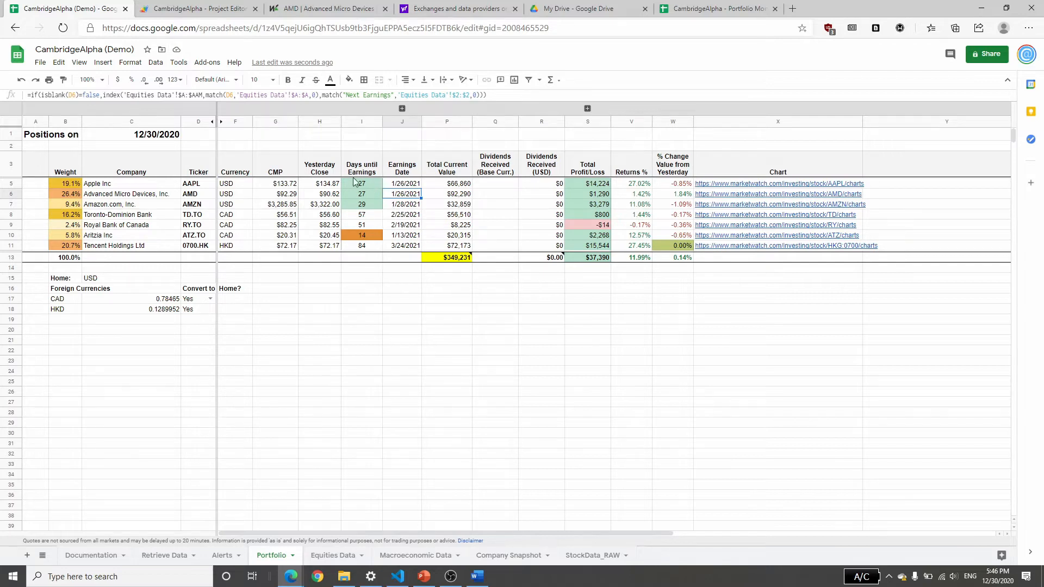
drag(356, 185, 405, 246)
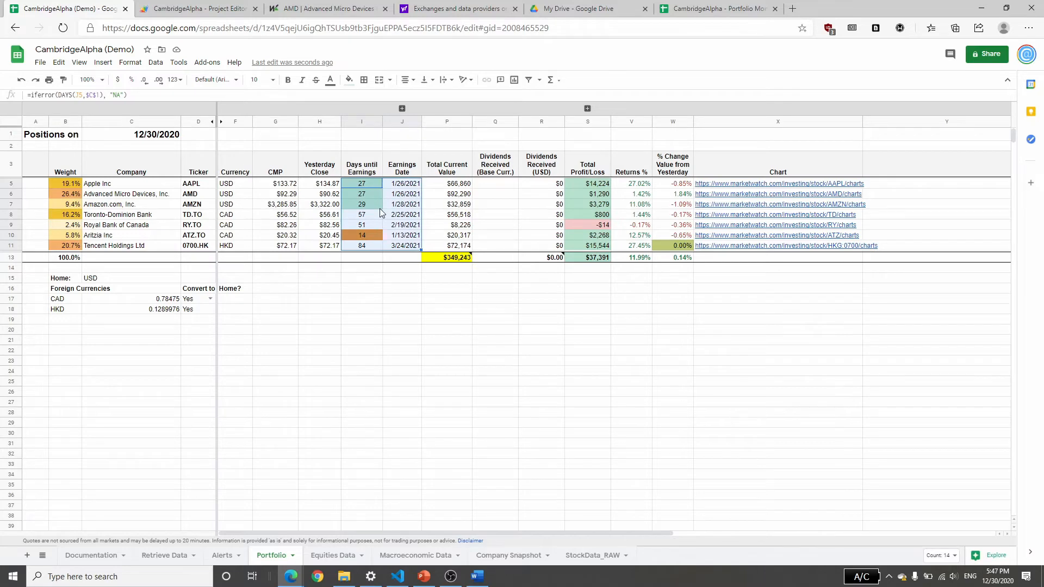
Hide row 1 with the data keys on the Equities Data sheet.
click(341, 556)
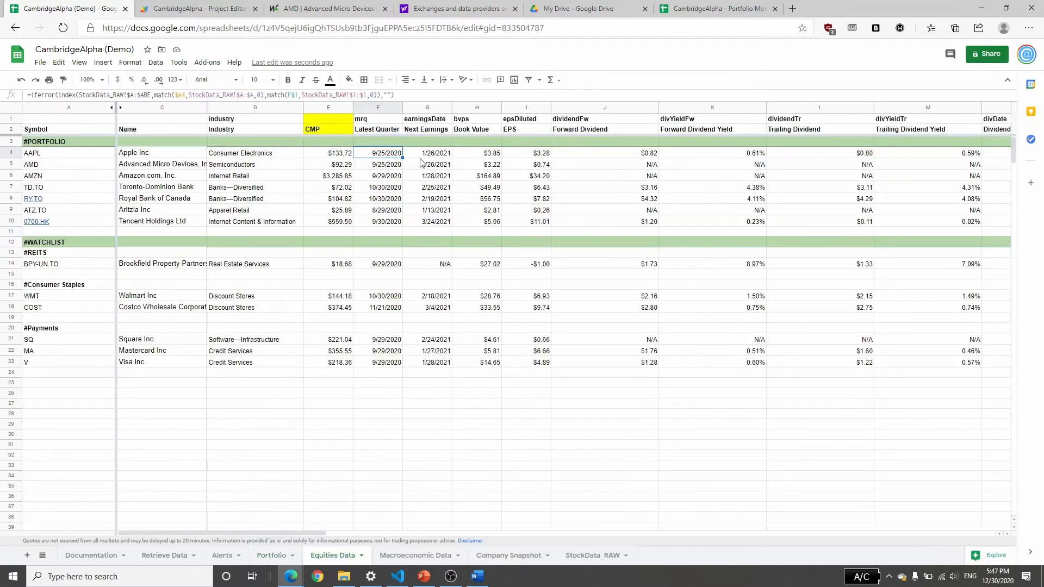
drag(11, 119, 11, 129)
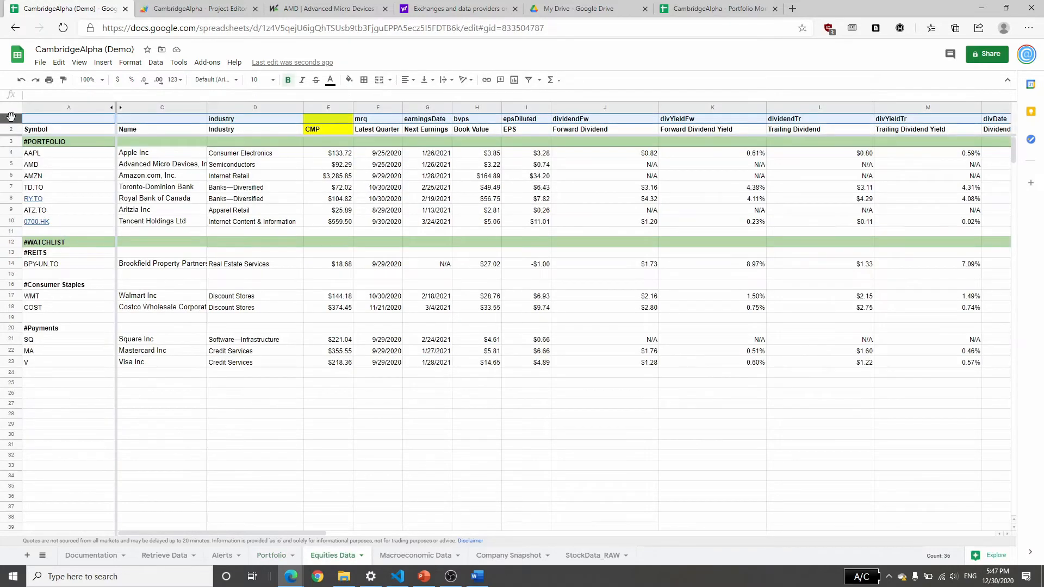
right_click(12, 120)
click(49, 262)
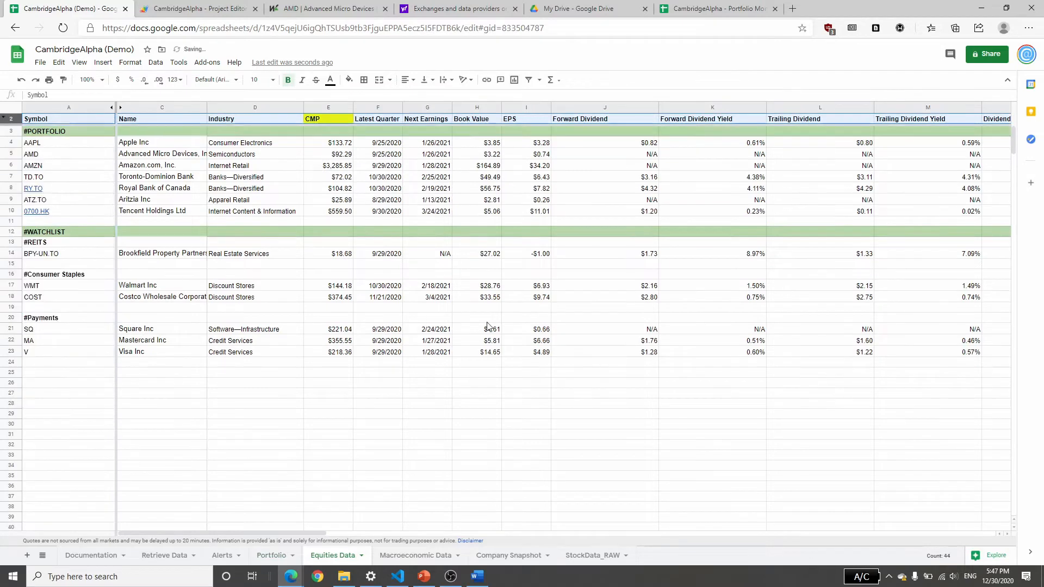
click(477, 318)
Set the Equities Data and Macroeconomic Data timed triggers on Retrieve Data to every 6 hours and apply them.
click(173, 555)
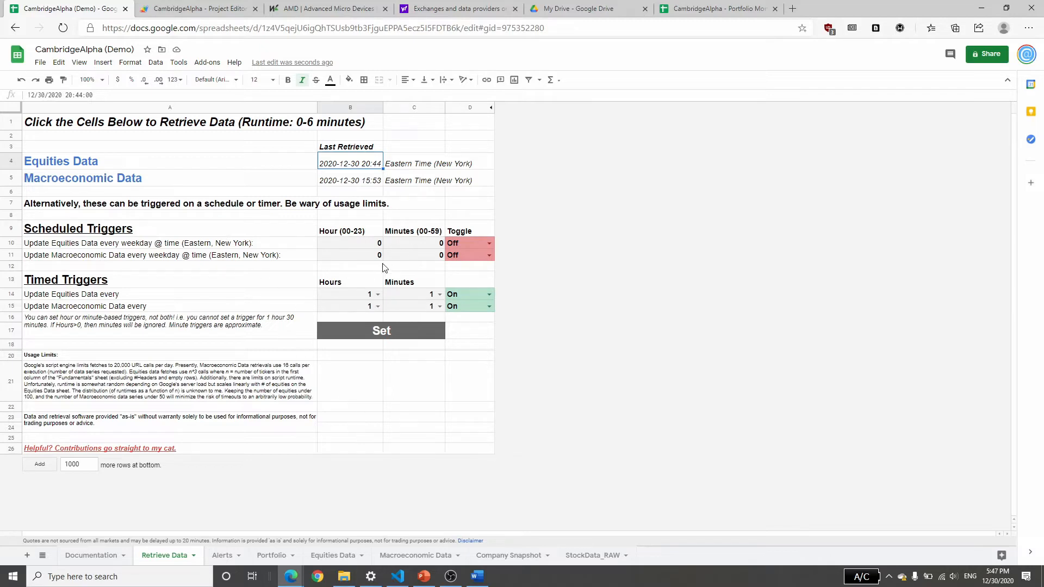
click(378, 295)
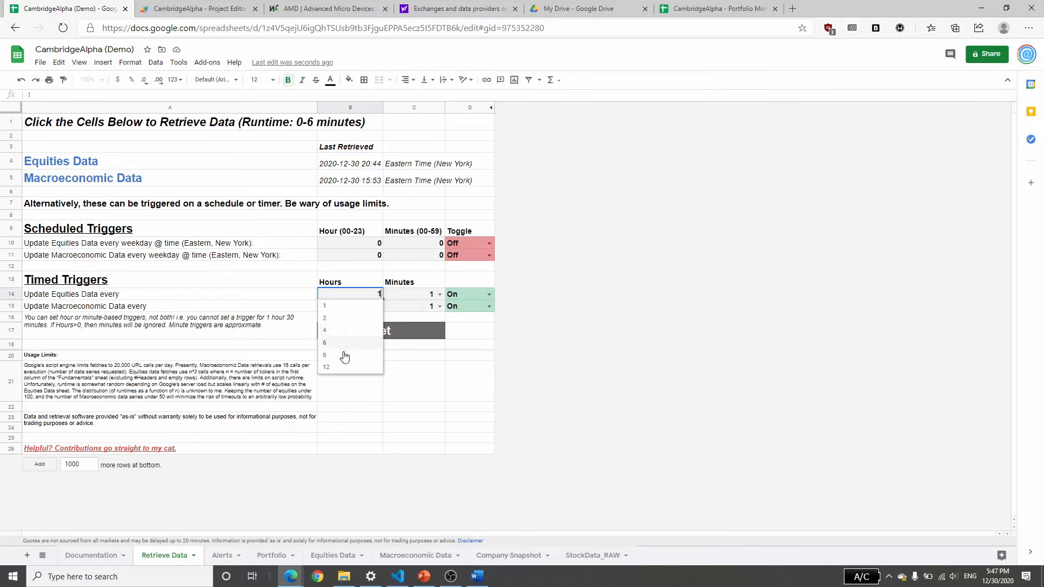
click(340, 352)
click(378, 306)
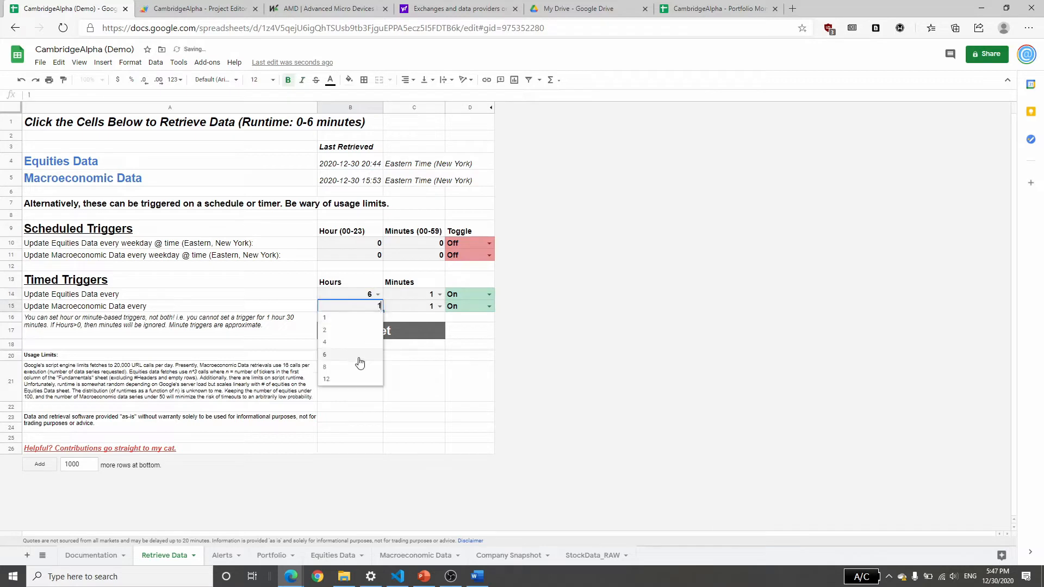
click(354, 356)
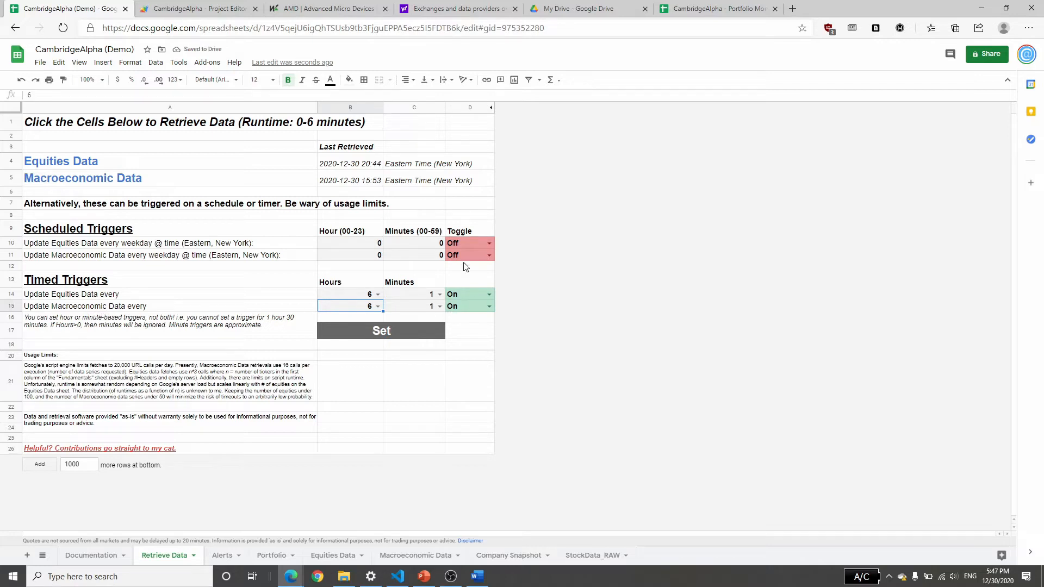
click(388, 331)
Switch the data series on the Macroeconomic Data sheet to 2-Year Treasury Bond.
click(270, 555)
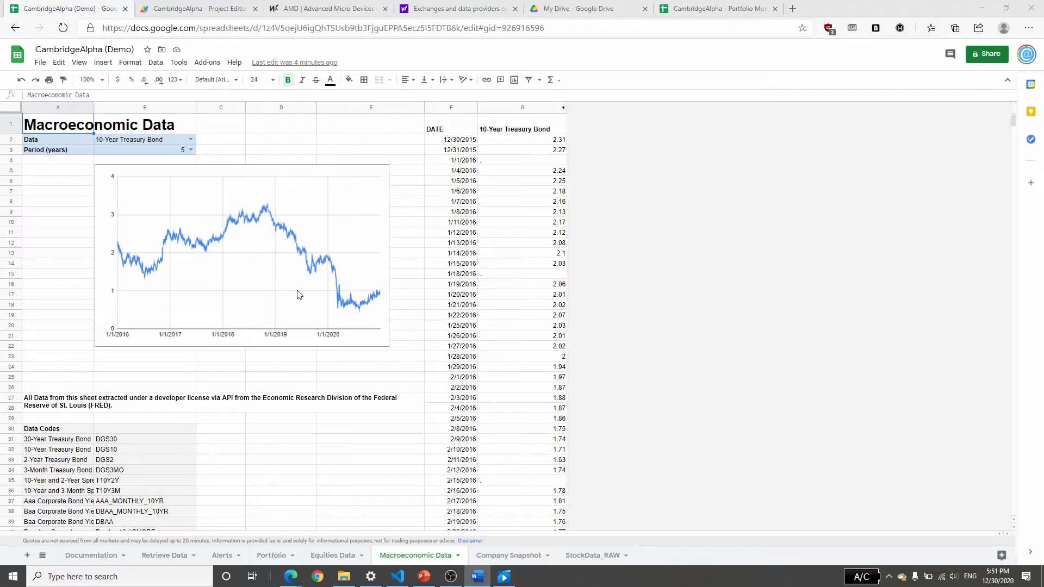
click(191, 139)
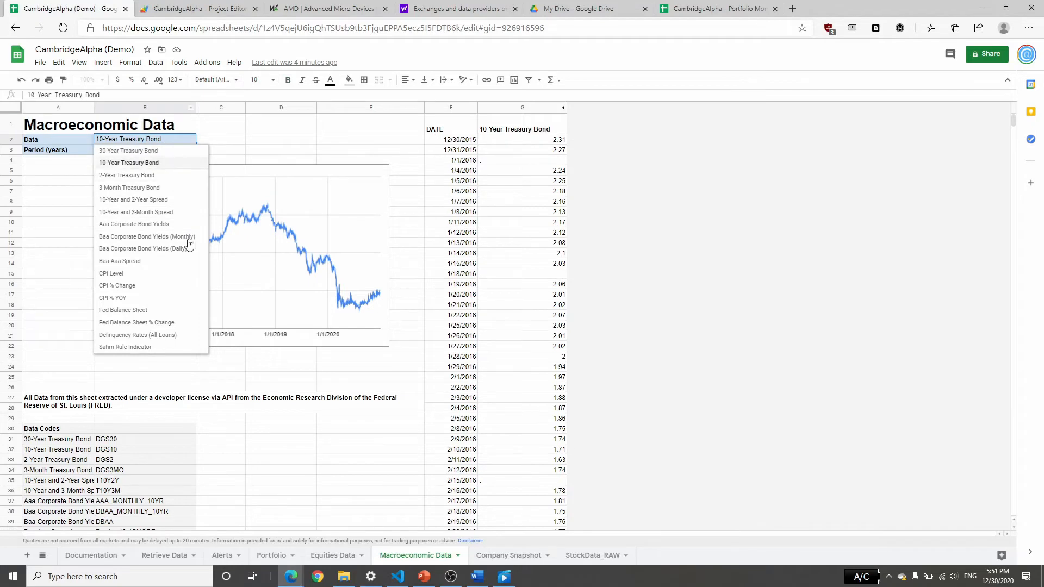
click(173, 175)
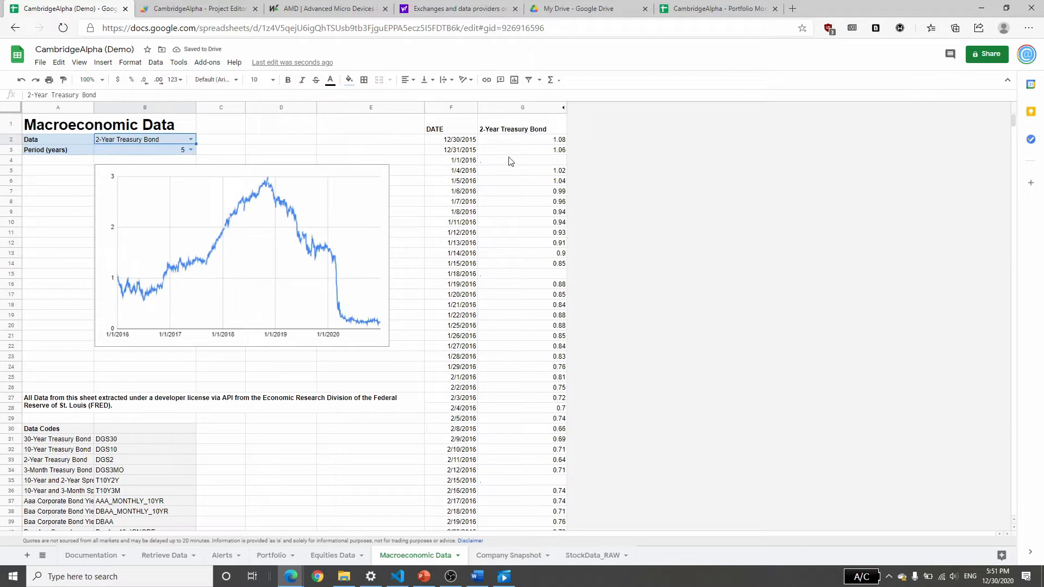
Examine the first 2-Year Treasury Bond value and the index formula behind the DATE column.
click(521, 139)
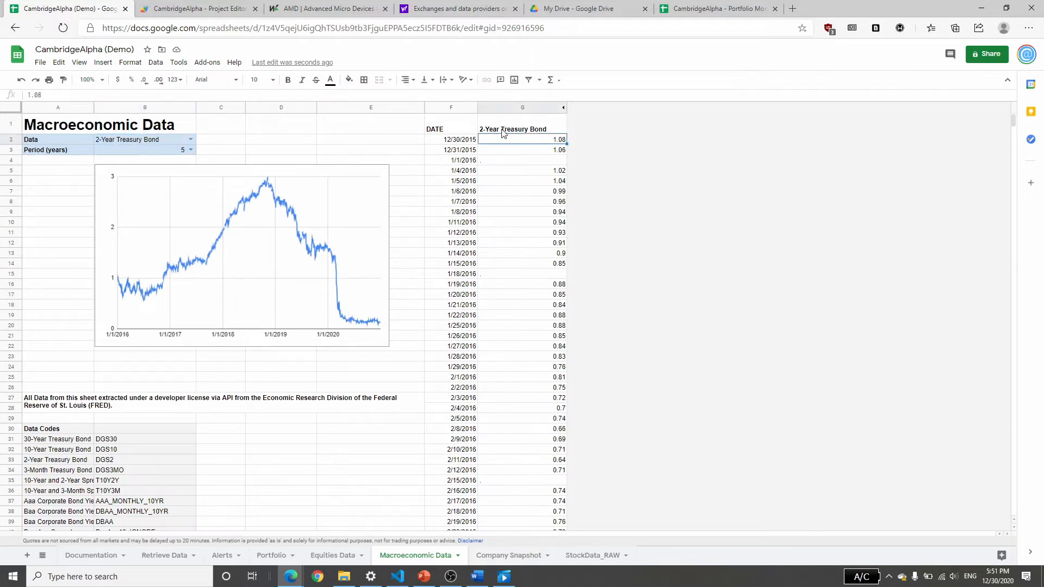
click(466, 143)
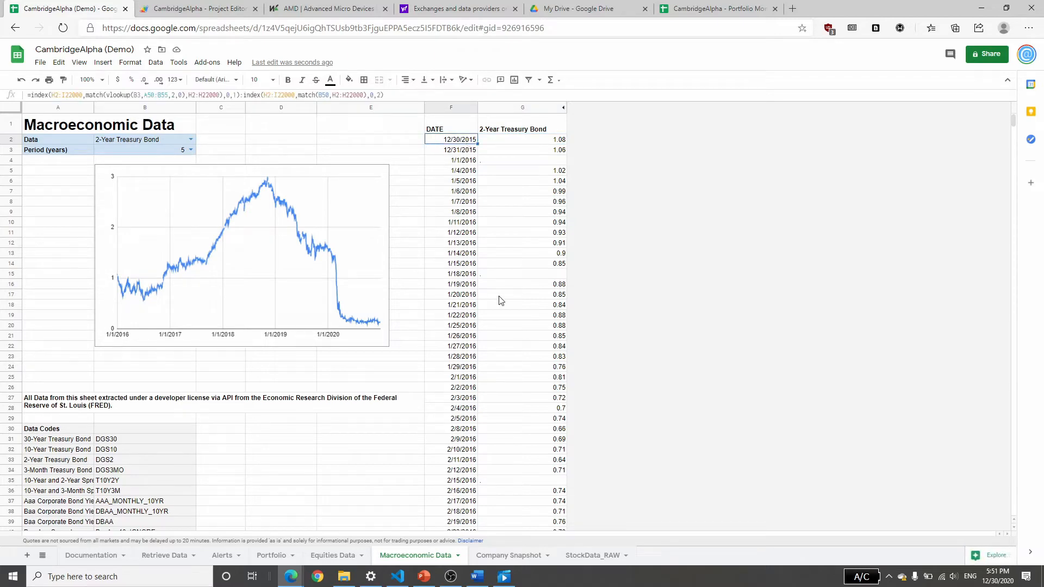
scroll(497, 298, down, 11)
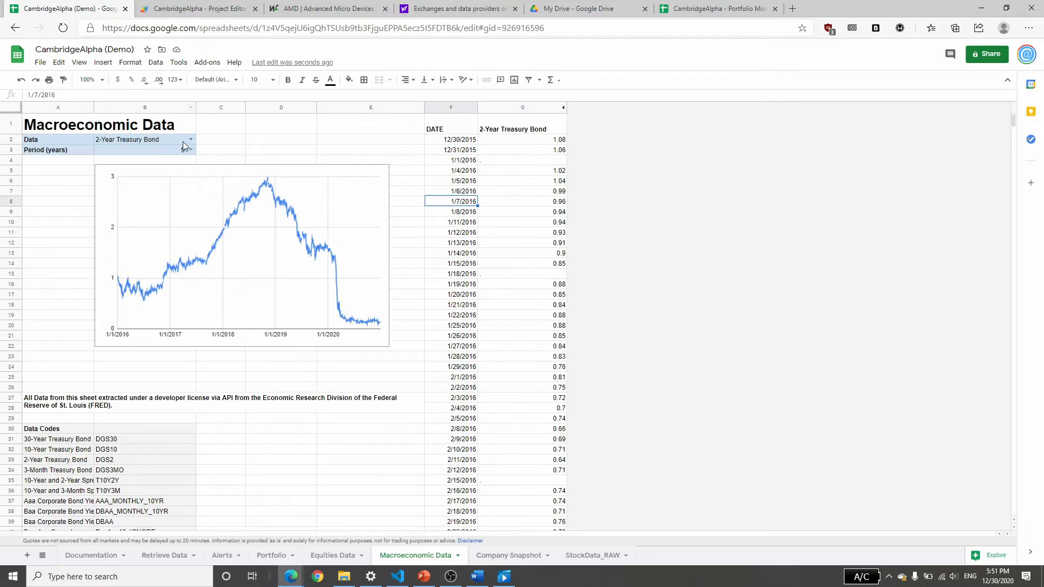
Switch the data series on the Macroeconomic Data sheet to Baa Corporate Bond Yields (Daily).
click(182, 141)
click(136, 247)
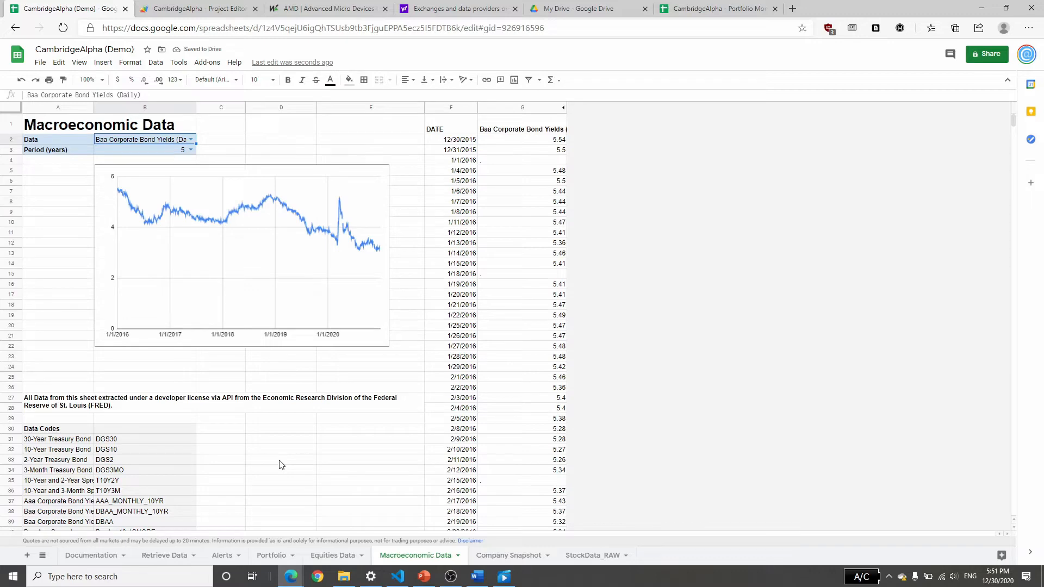
Start the Macroeconomic Data retrieval from the Retrieve Data sheet.
click(149, 556)
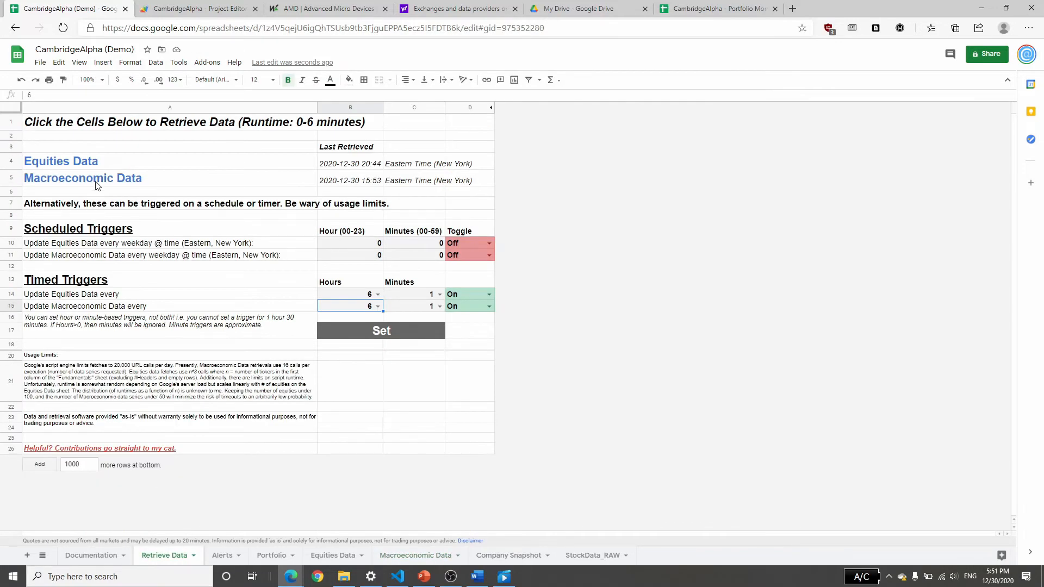
click(96, 186)
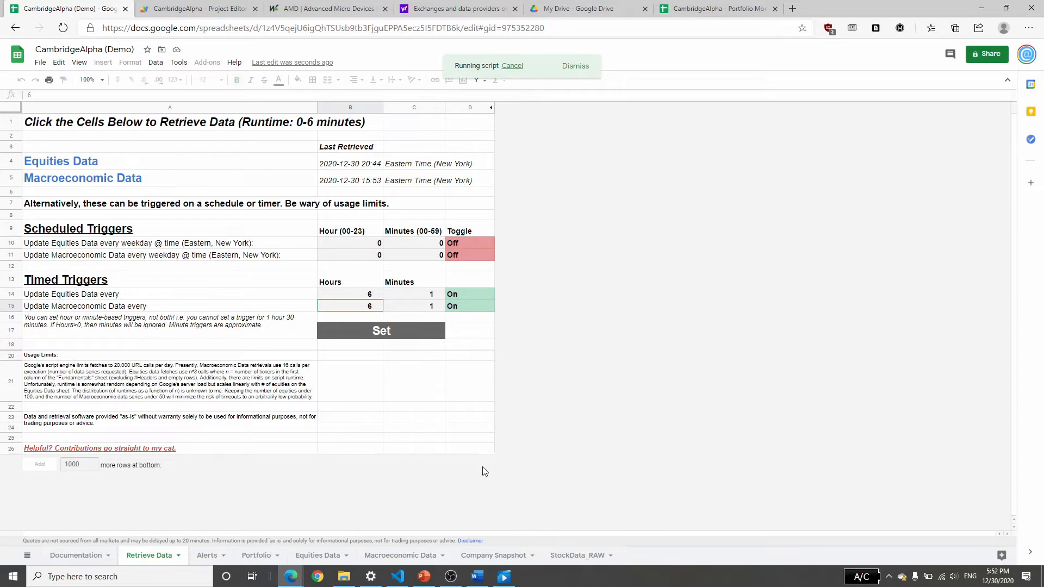
Unhide the FREDData_RAW sheet that holds the raw macroeconomic series and select a date cell in its DGS2 date column.
click(408, 555)
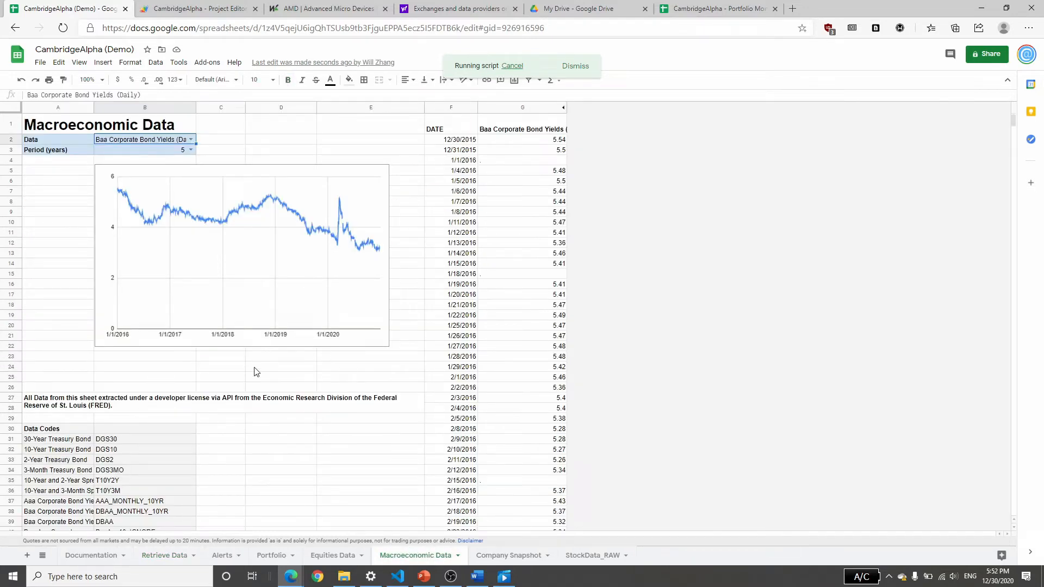
click(79, 62)
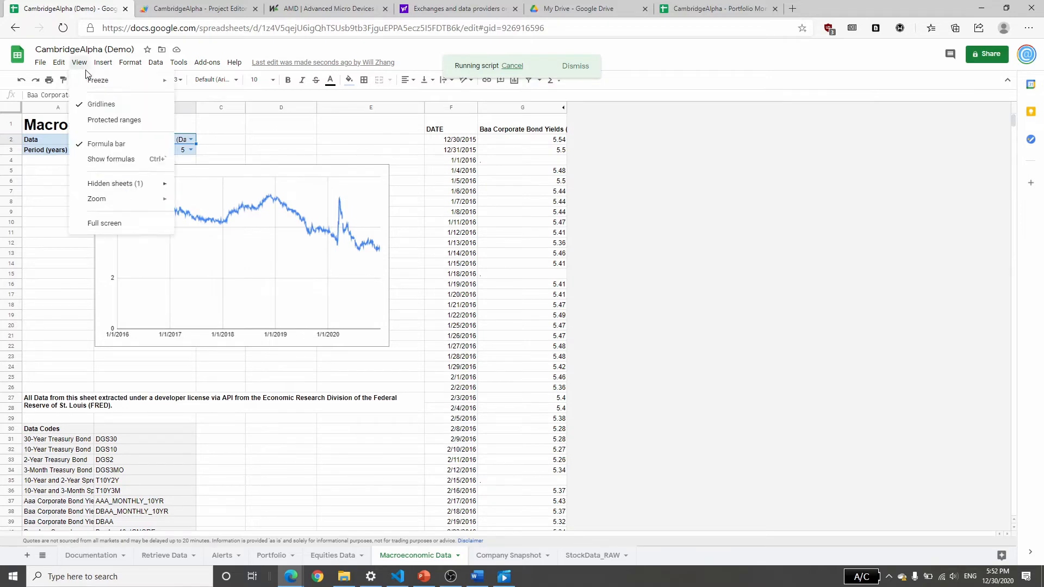
mouse_move(158, 185)
click(209, 186)
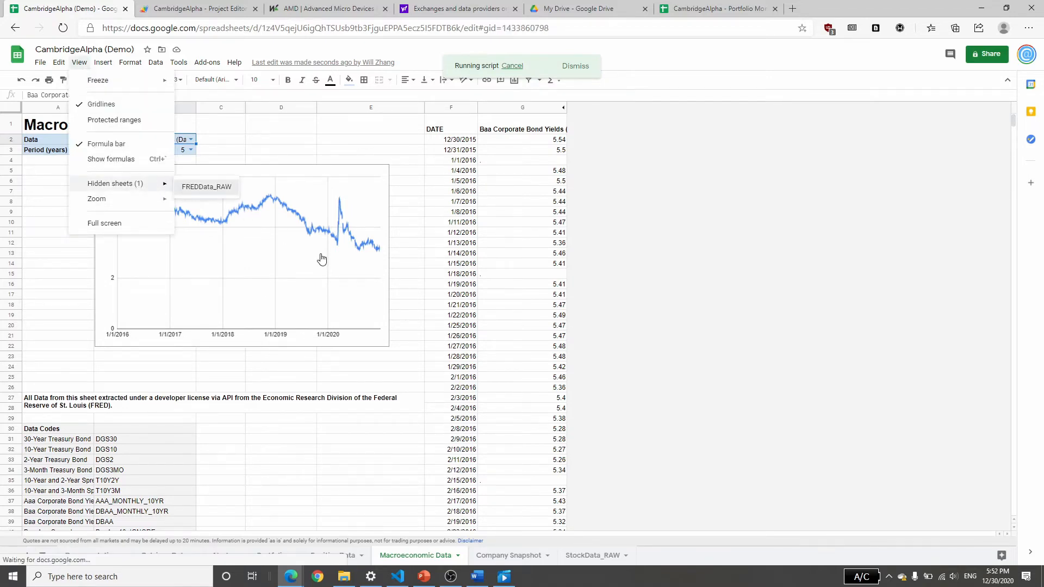
click(449, 340)
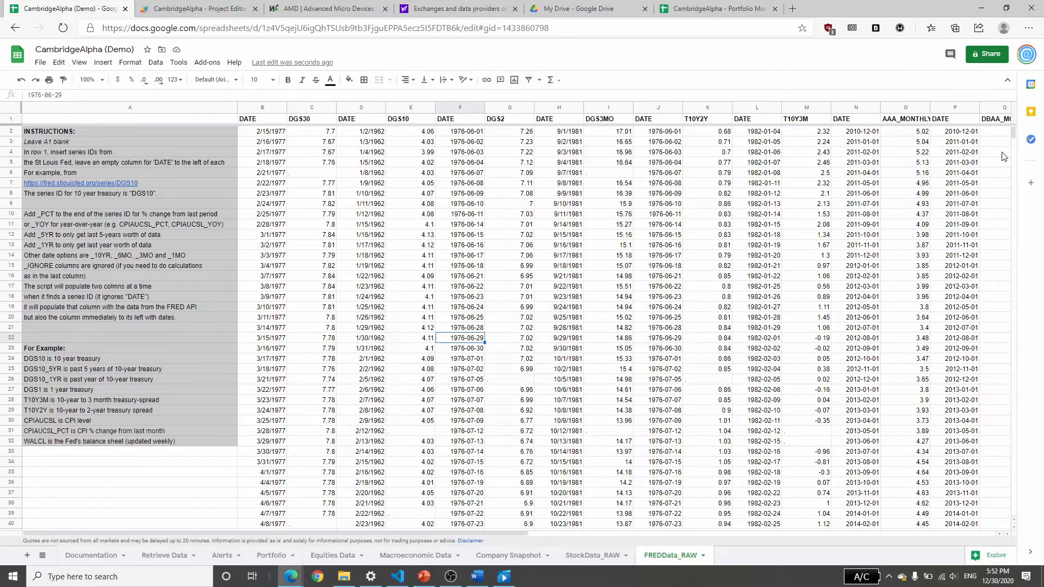
Return to the Macroeconomic Data sheet and open the choices for its data series.
click(599, 554)
click(506, 555)
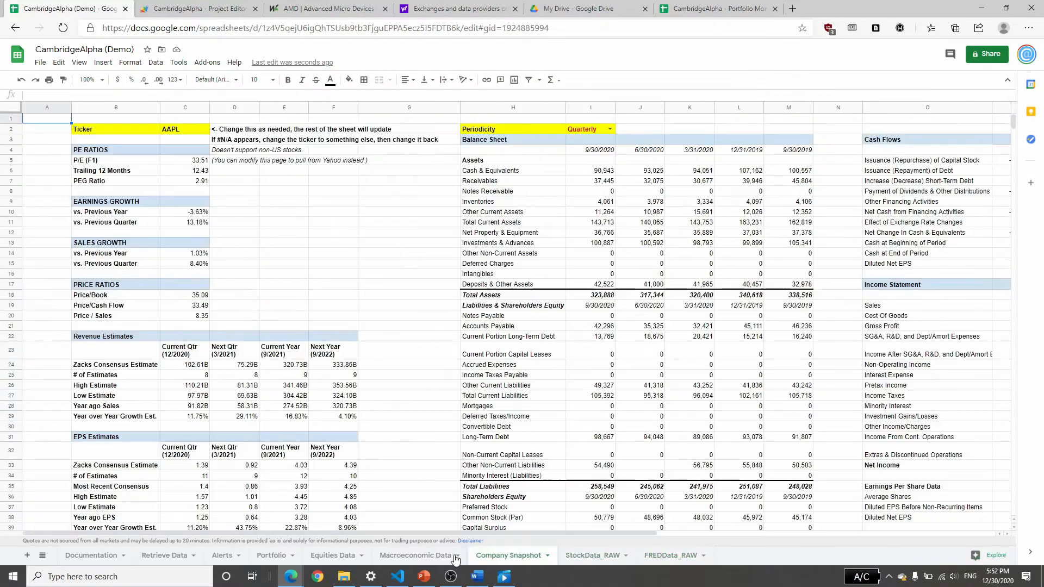
click(435, 555)
click(191, 139)
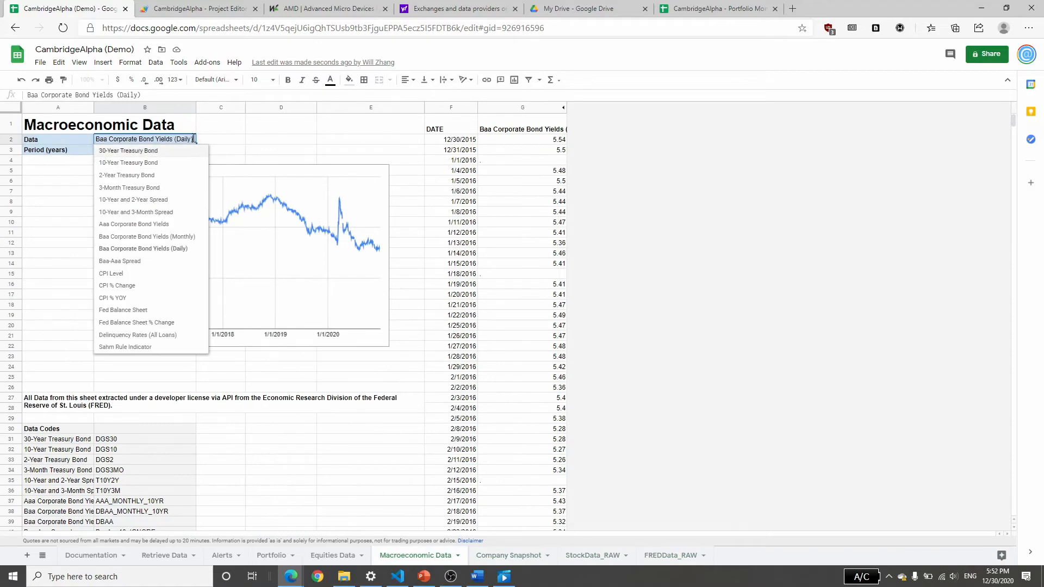
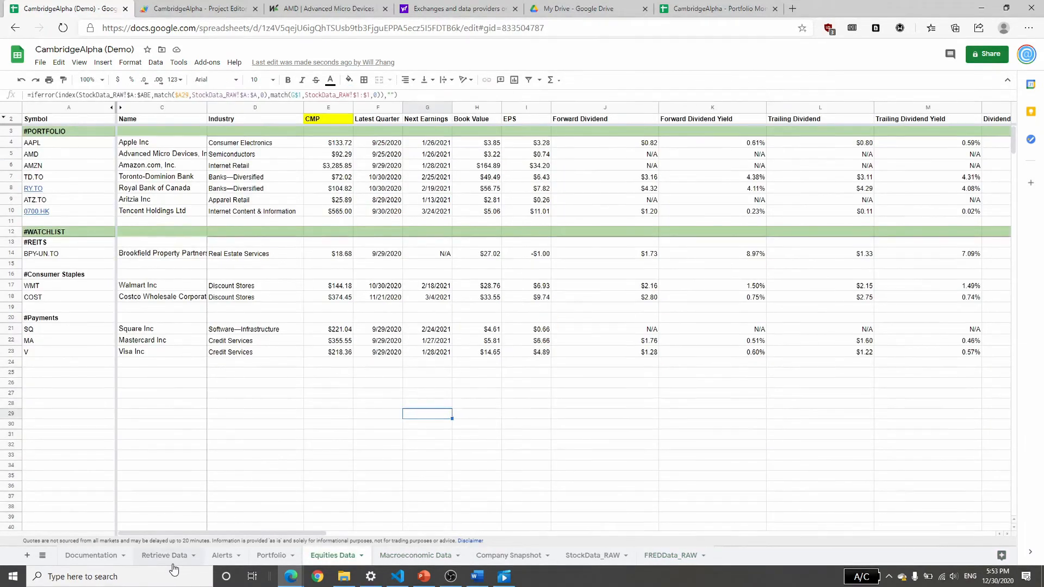
Set the timed trigger for Macroeconomic Data to every 12 hours on the Retrieve Data sheet.
click(164, 555)
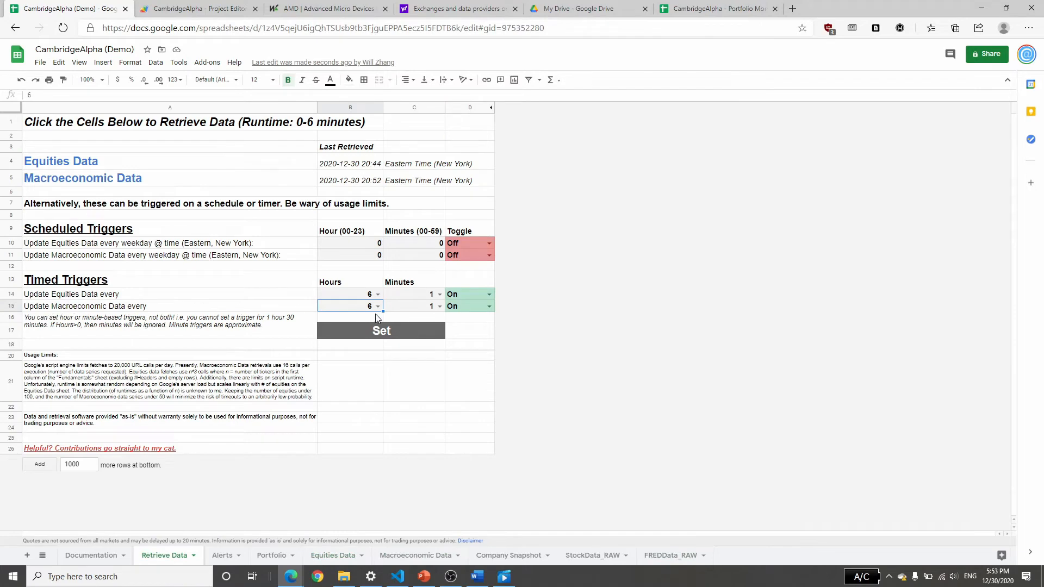
click(377, 306)
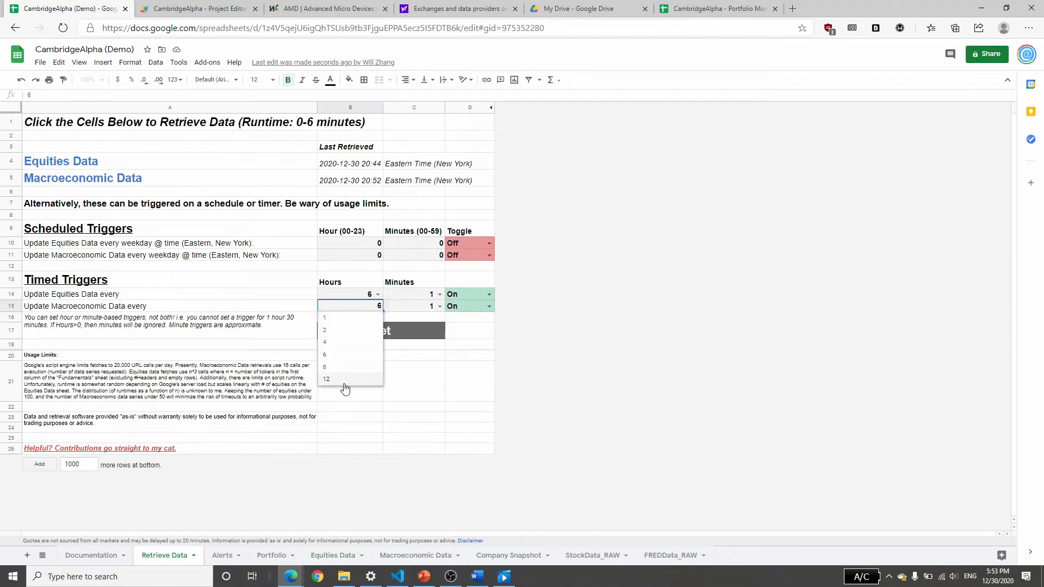
click(344, 381)
Examine the instructions on the FREDData_RAW sheet and how its header row pairs DATE columns with series IDs such as DGS30 and DGS10.
click(680, 556)
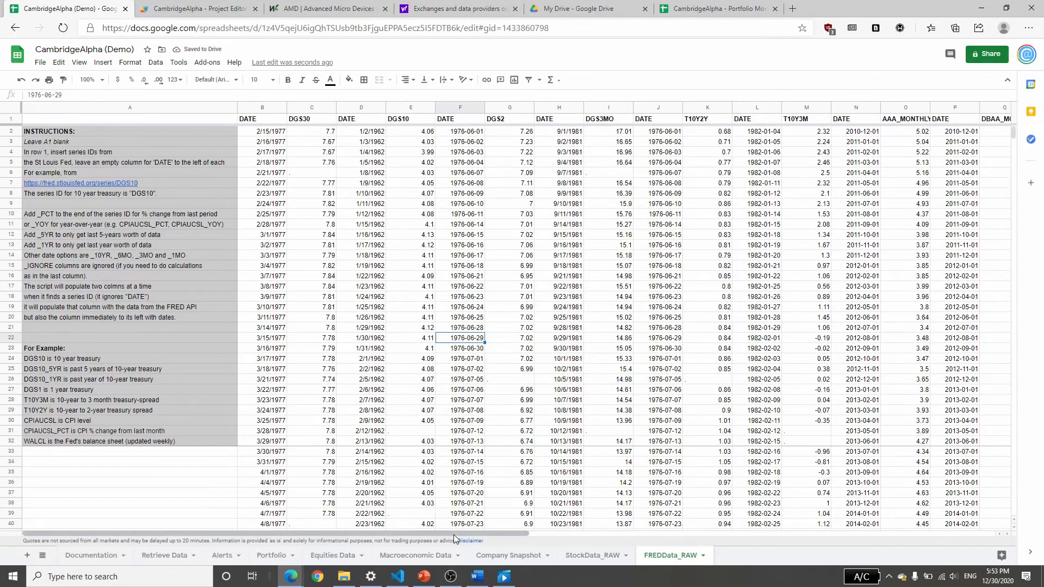
drag(497, 532, 301, 459)
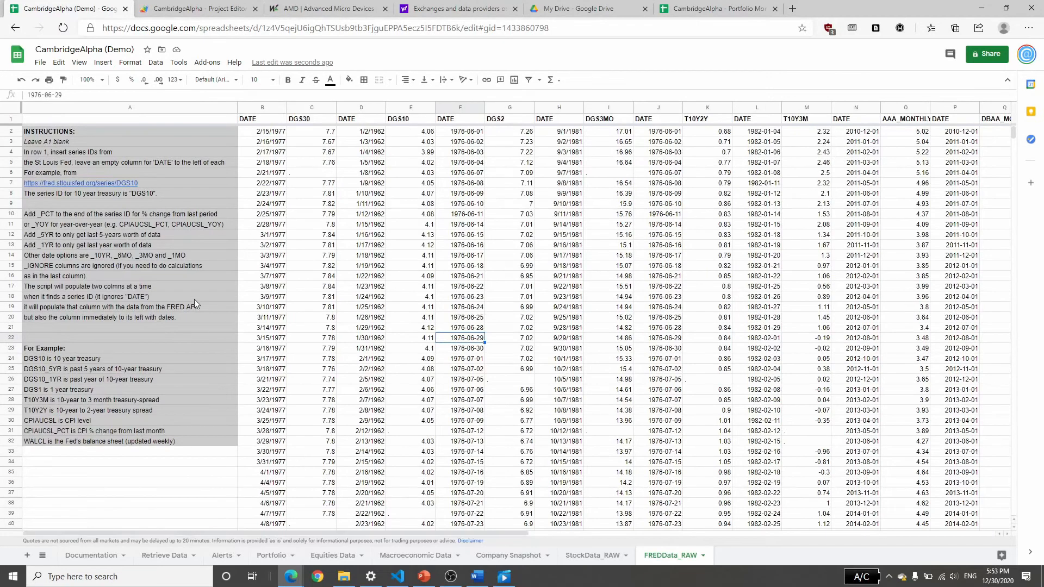
click(275, 124)
key(Right)
key(Right)
key(Right)
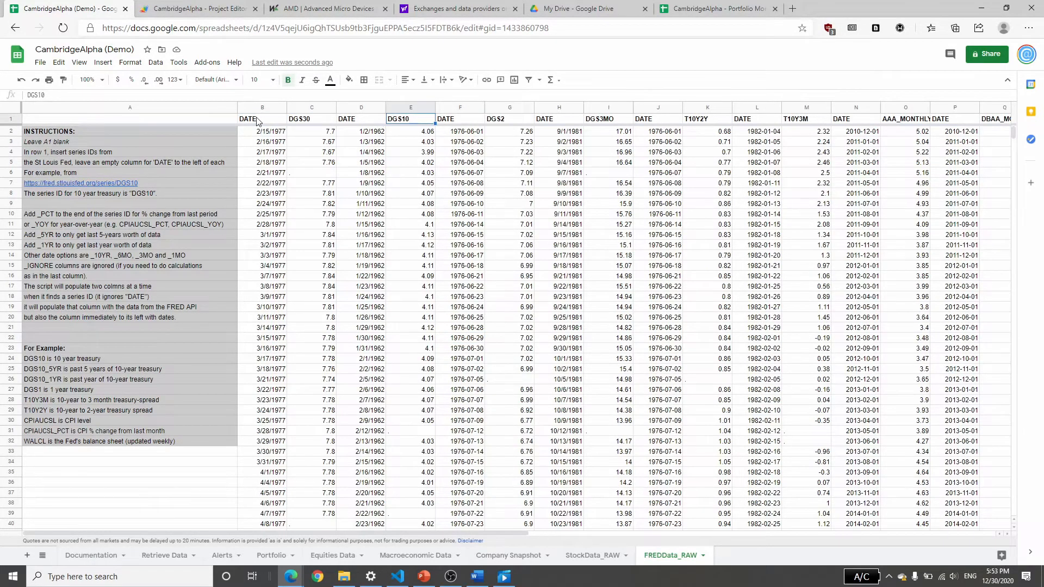
click(313, 121)
click(258, 121)
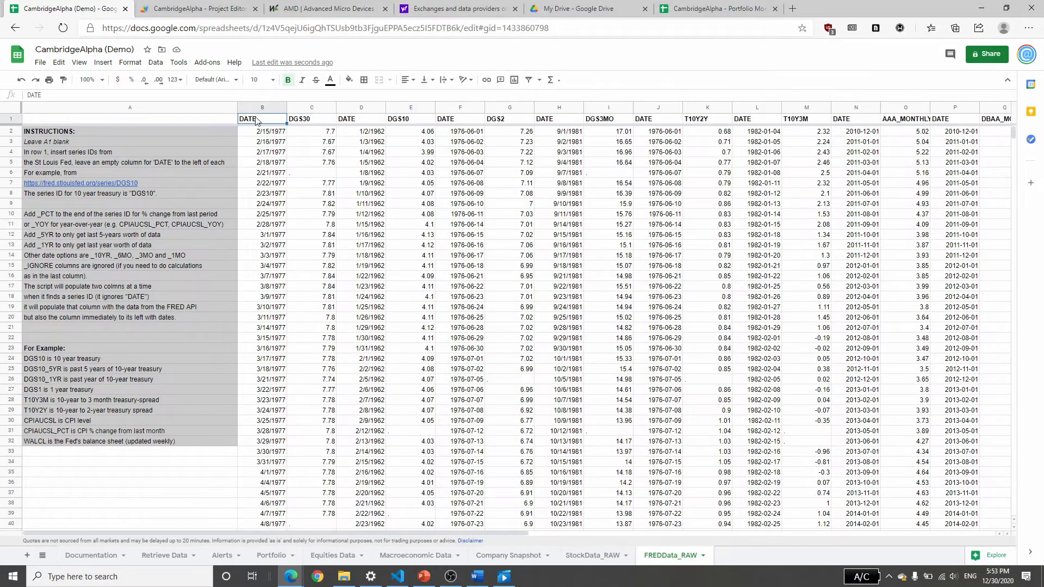
click(298, 122)
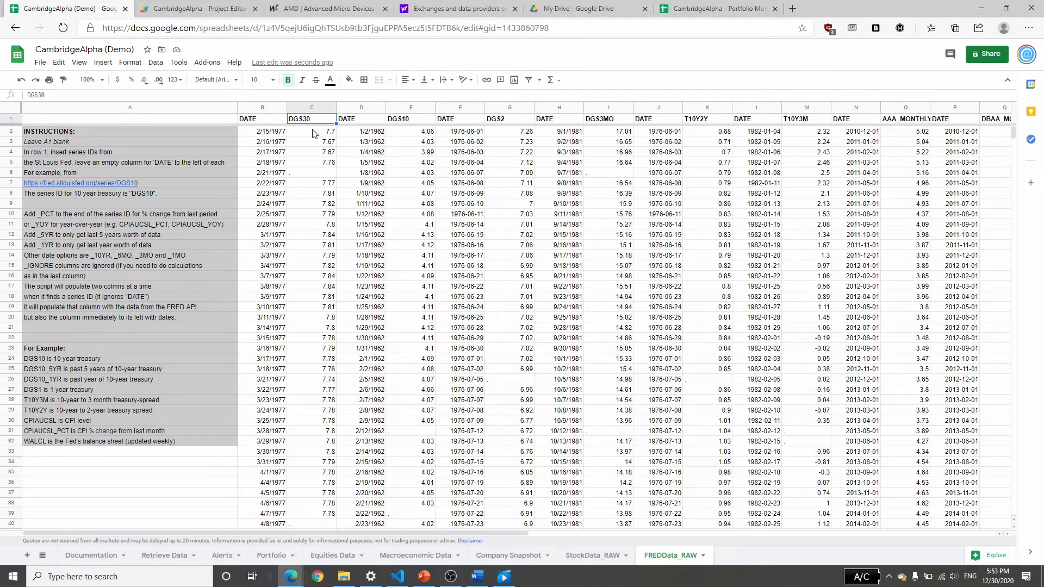
Follow the sheet's FRED link and browse from Interest Rates through Commercial Paper to the 3-Month AA Financial Commercial Paper Rate series.
click(793, 8)
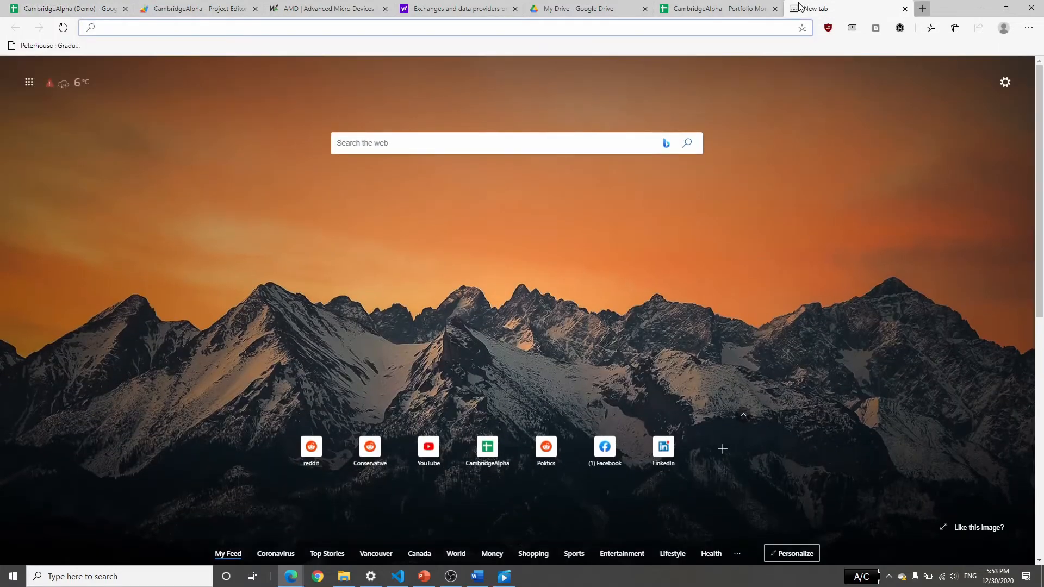
click(70, 9)
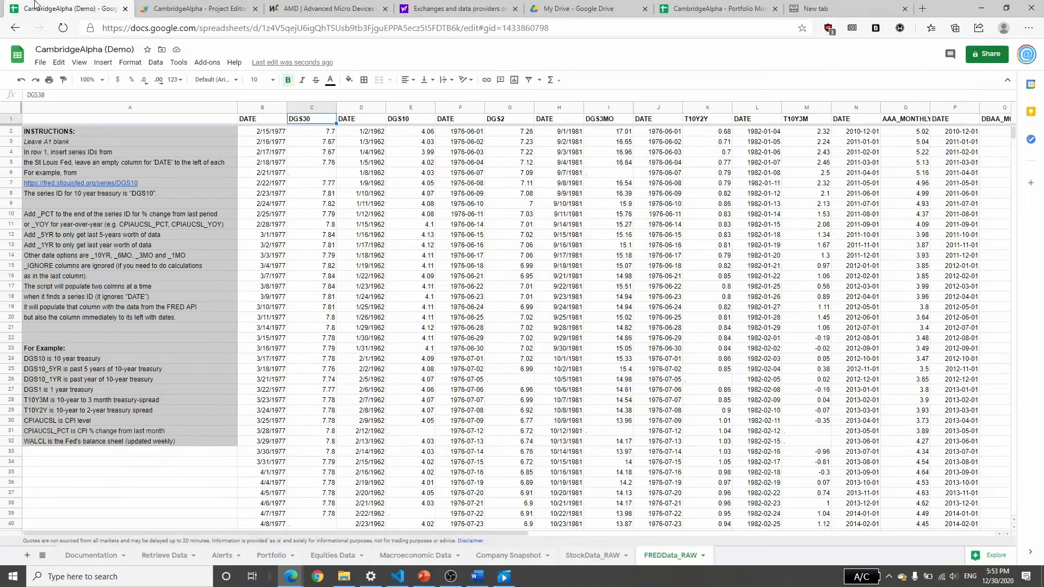
click(53, 184)
click(109, 204)
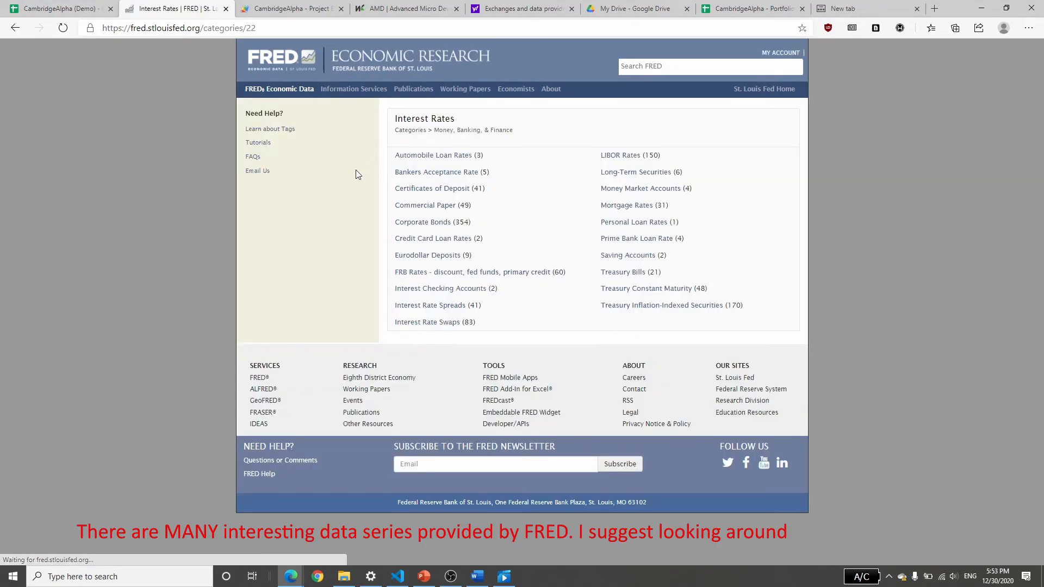
click(405, 205)
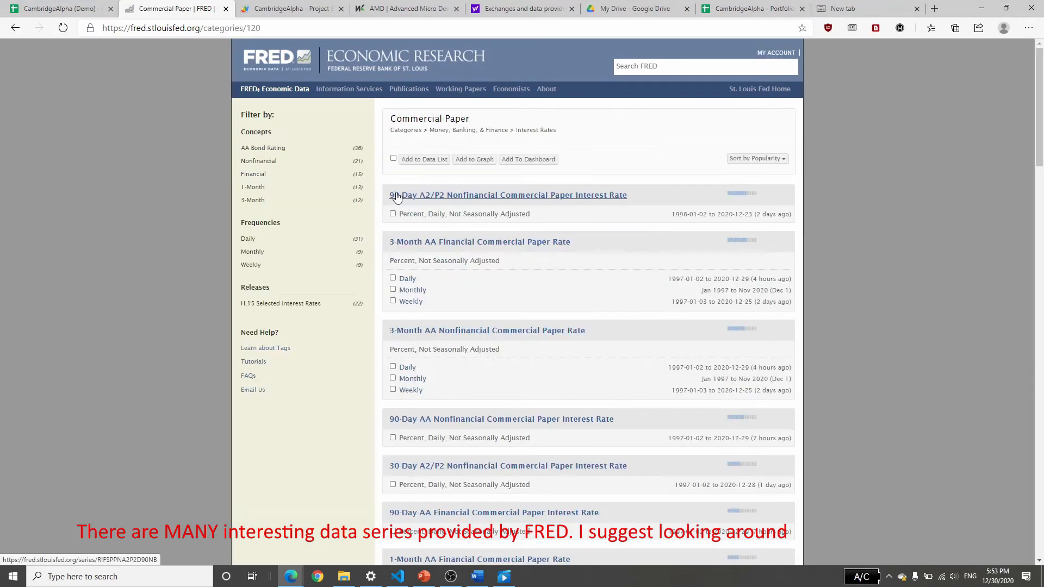
click(444, 243)
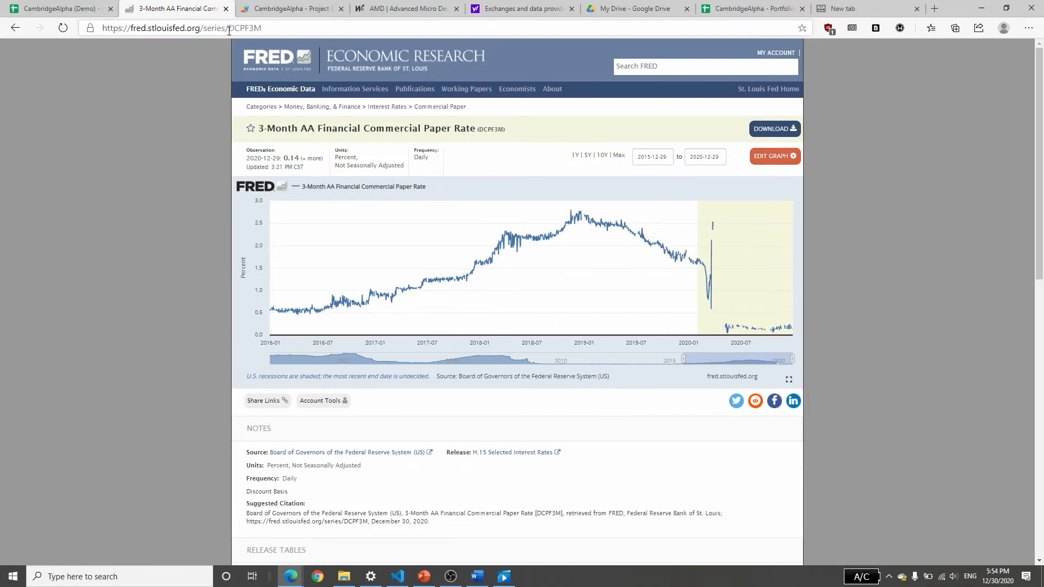
Highlight the series ID DCPF3M in the FRED page's address and return to the FREDData_RAW sheet.
drag(228, 28, 282, 29)
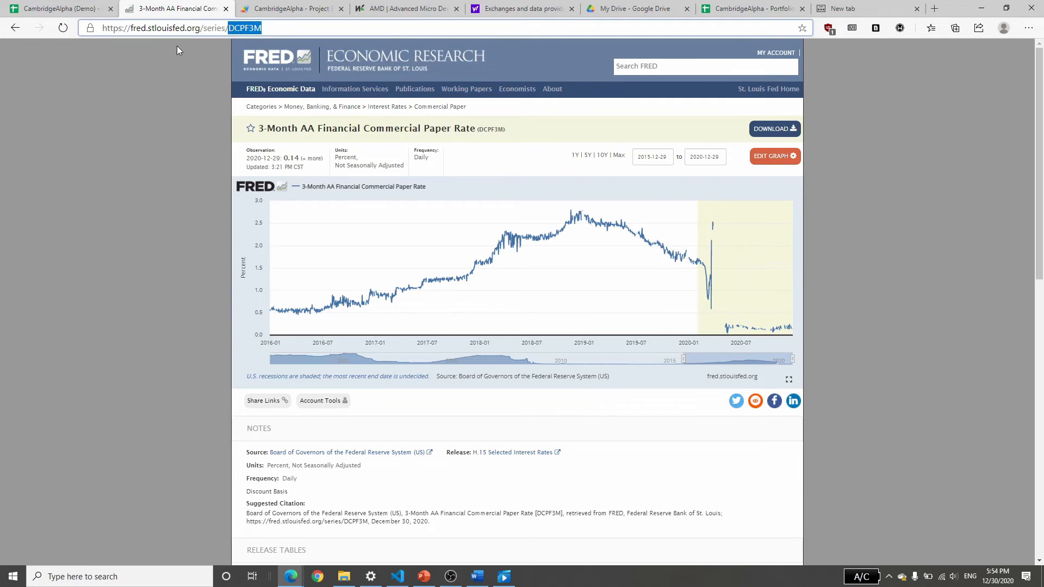
click(87, 7)
click(329, 261)
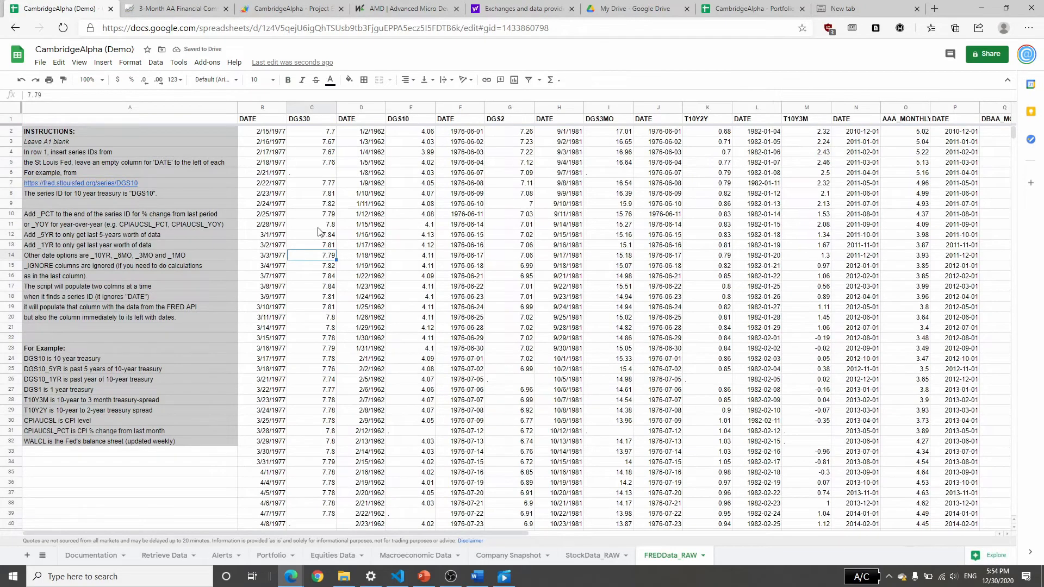
click(174, 8)
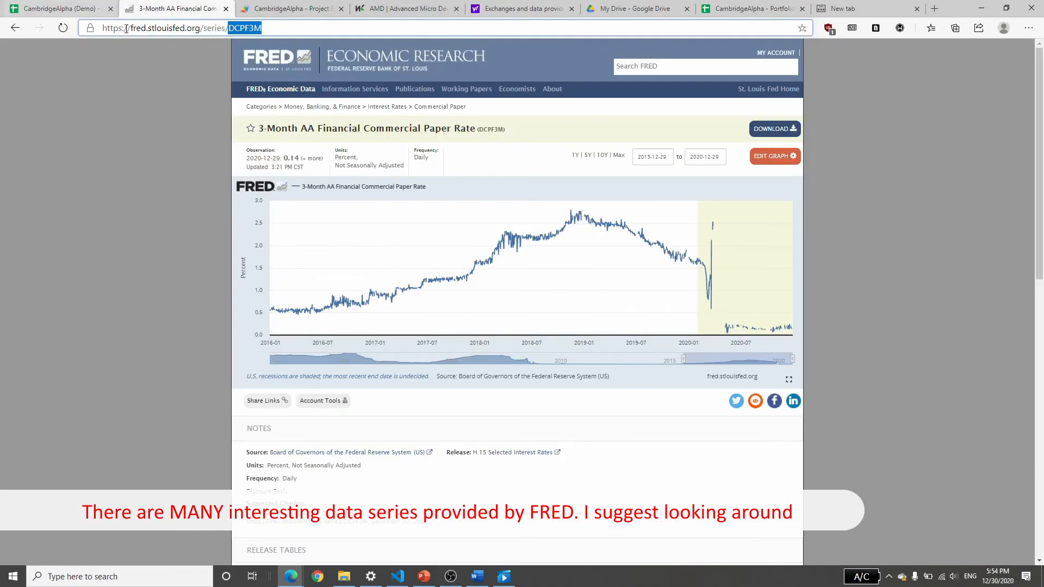
click(81, 8)
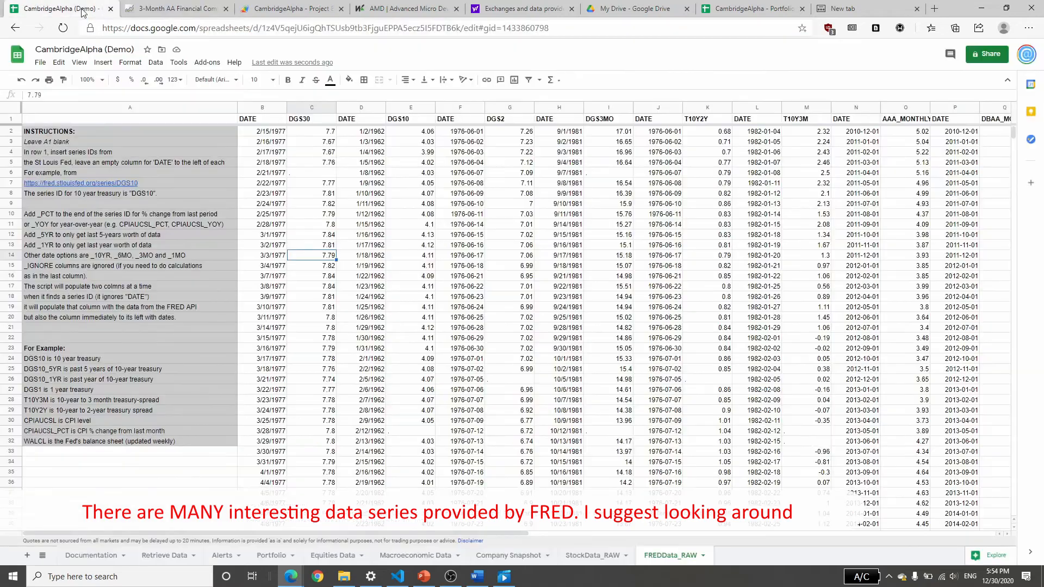
Insert two empty columns before the DGS30 series' date and value columns on the FREDData_RAW sheet.
click(262, 109)
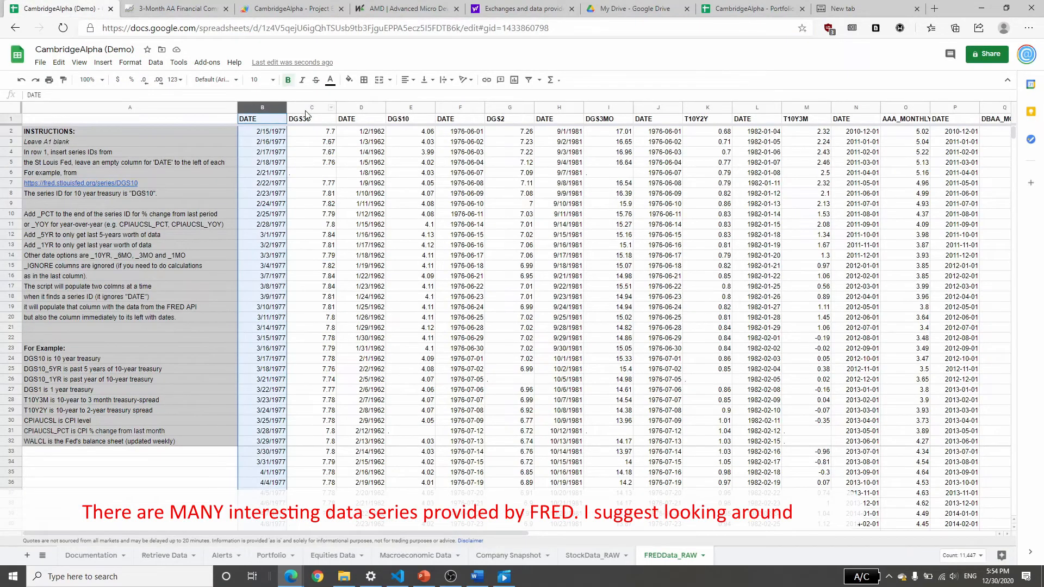
drag(306, 110, 258, 109)
right_click(258, 109)
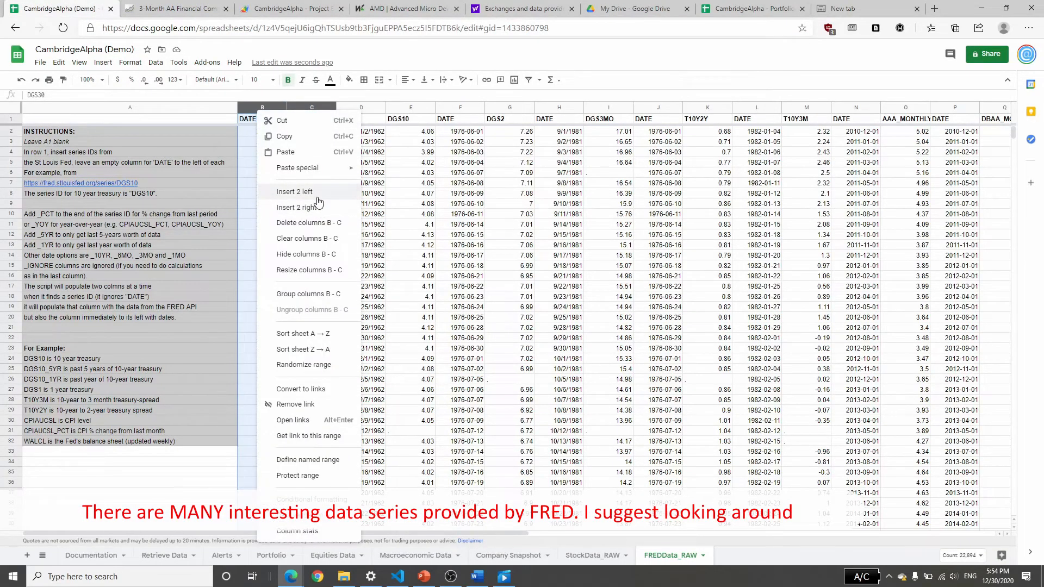
click(294, 191)
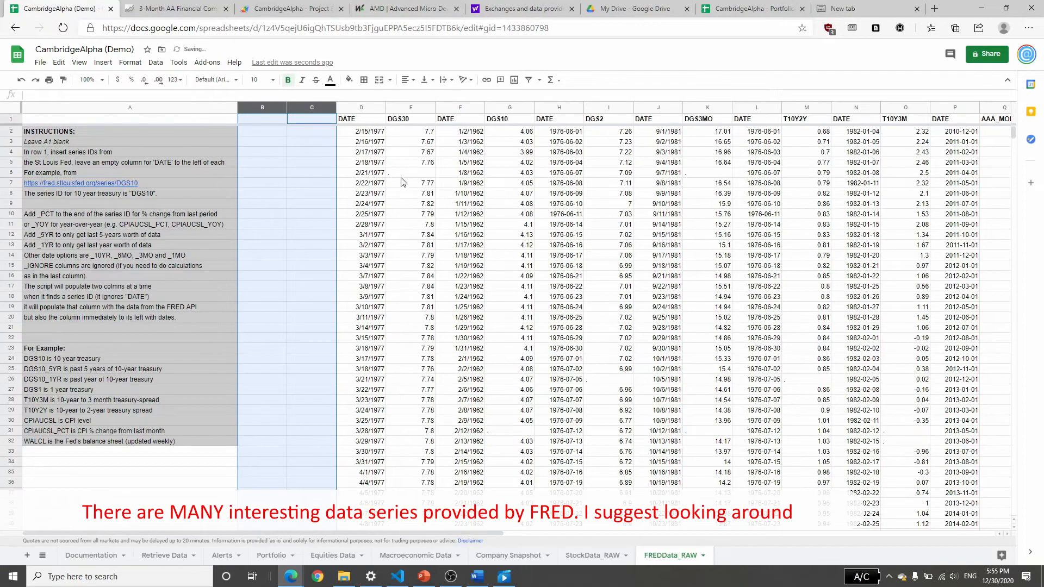
Head the two new columns DATE and DCPF3M in row 1.
click(264, 123)
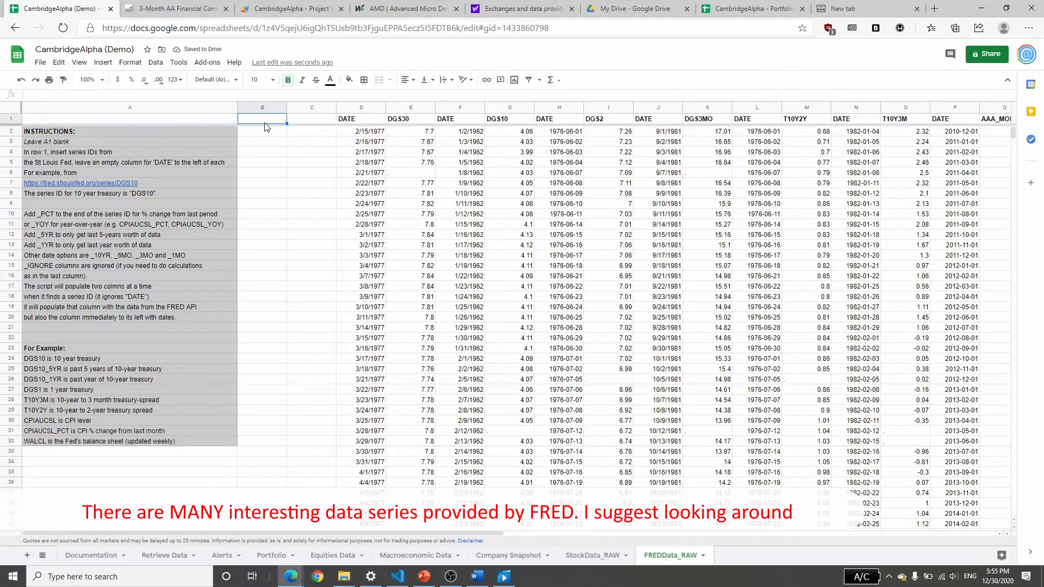
text(DATE)
key(Tab)
text(D)
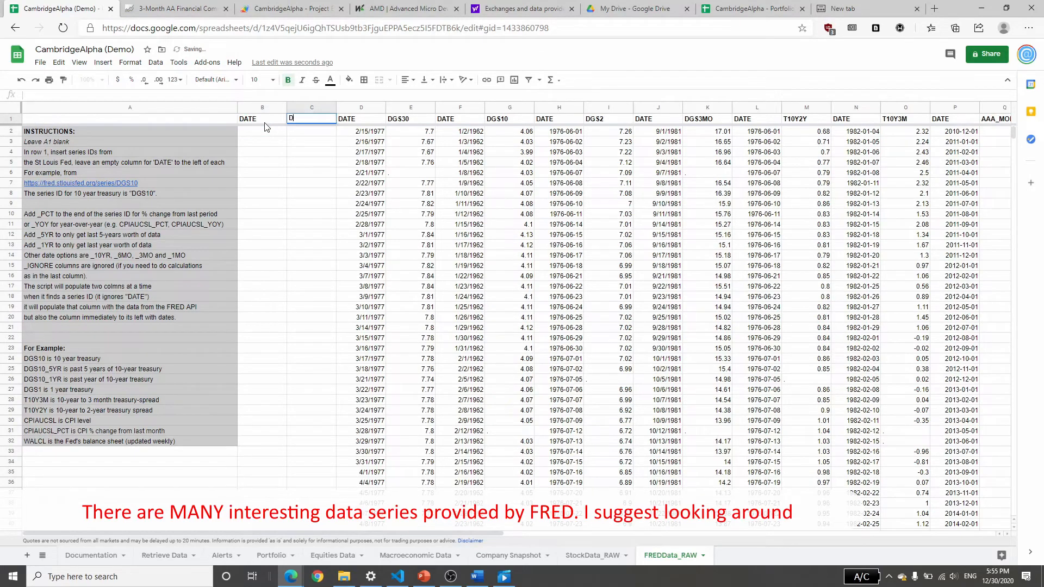
text(CPF3m)
key(BackSpace)
text(M)
key(Return)
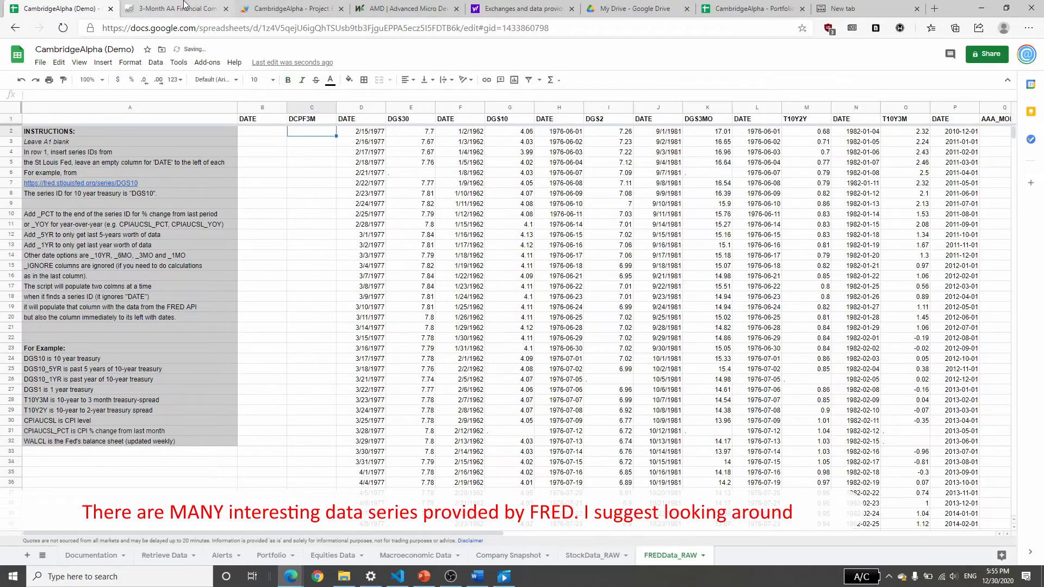
Select the empty cells beneath the new DATE and DCPF3M headers, and start the Macroeconomic Data retrieval from the Retrieve Data sheet.
click(177, 8)
click(63, 9)
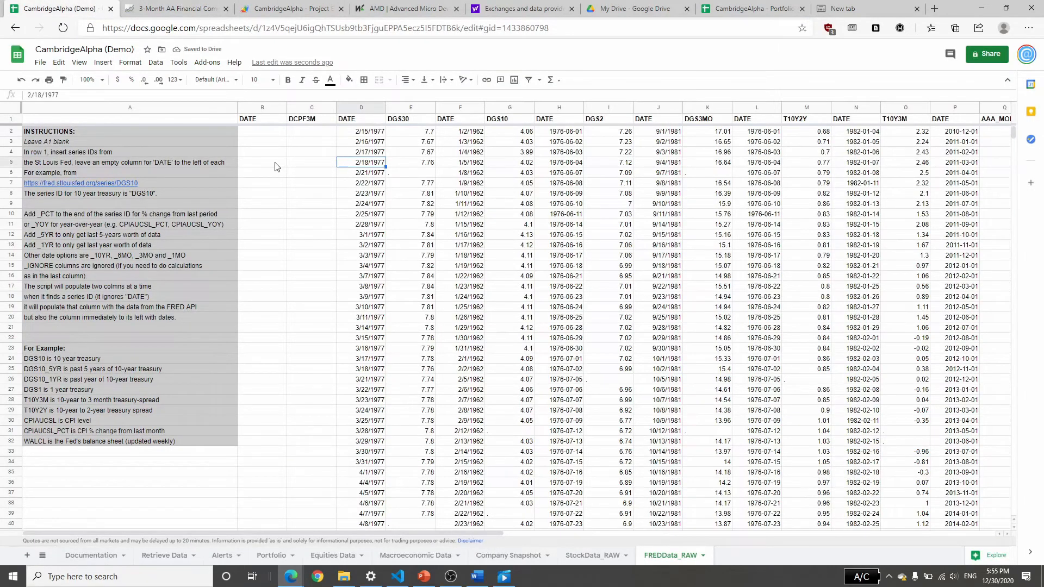
drag(264, 153, 313, 318)
click(158, 556)
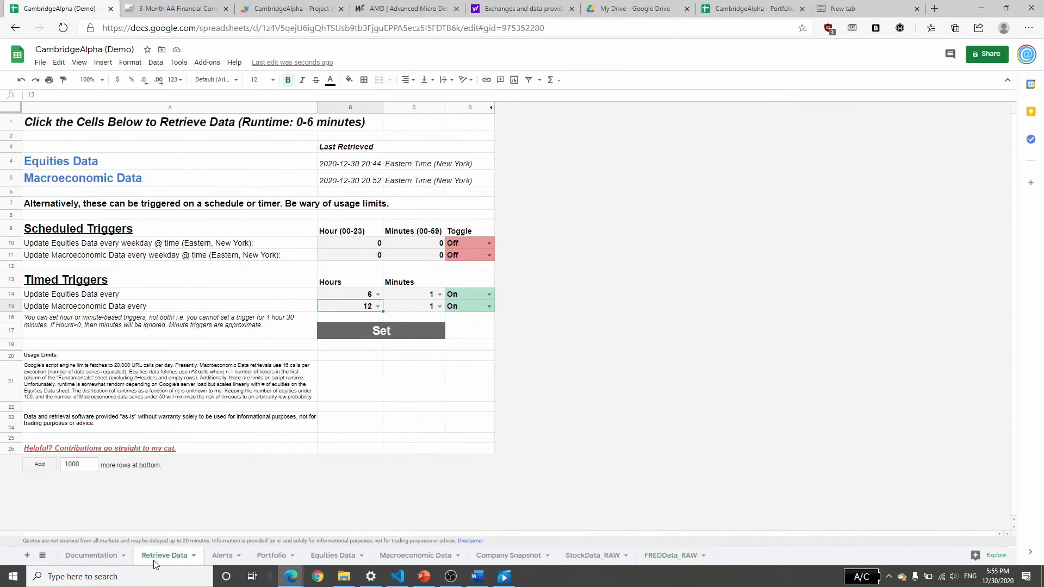
click(70, 184)
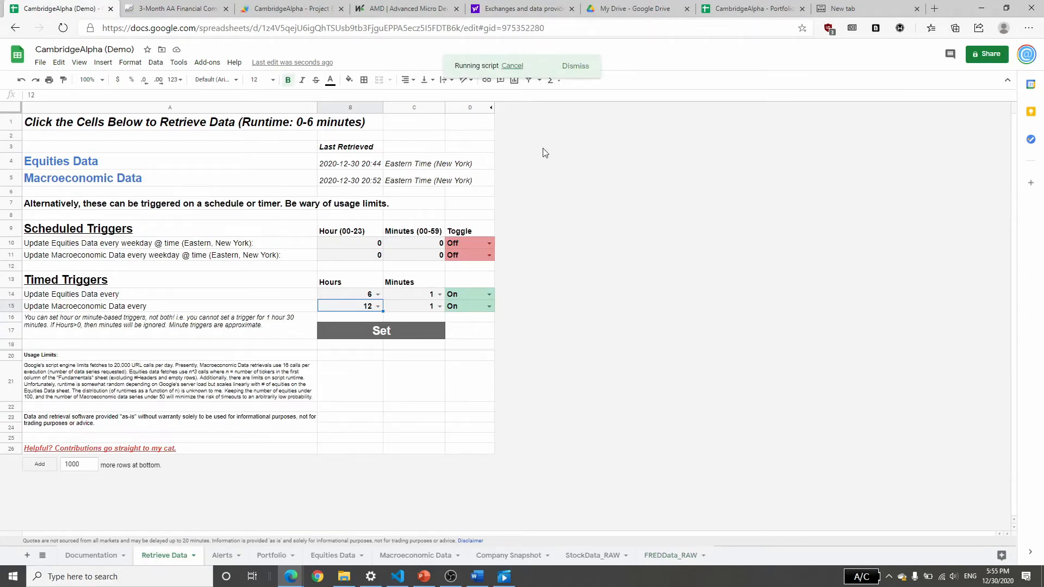
Check the DCPF3M columns on the FREDData_RAW sheet and look at the StockData_RAW sheet.
click(661, 556)
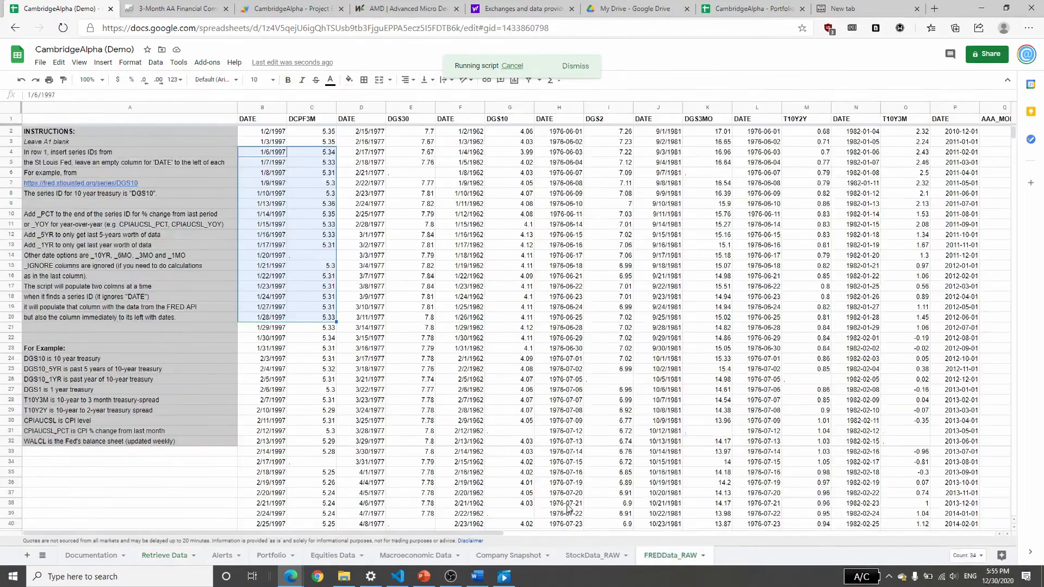
click(593, 555)
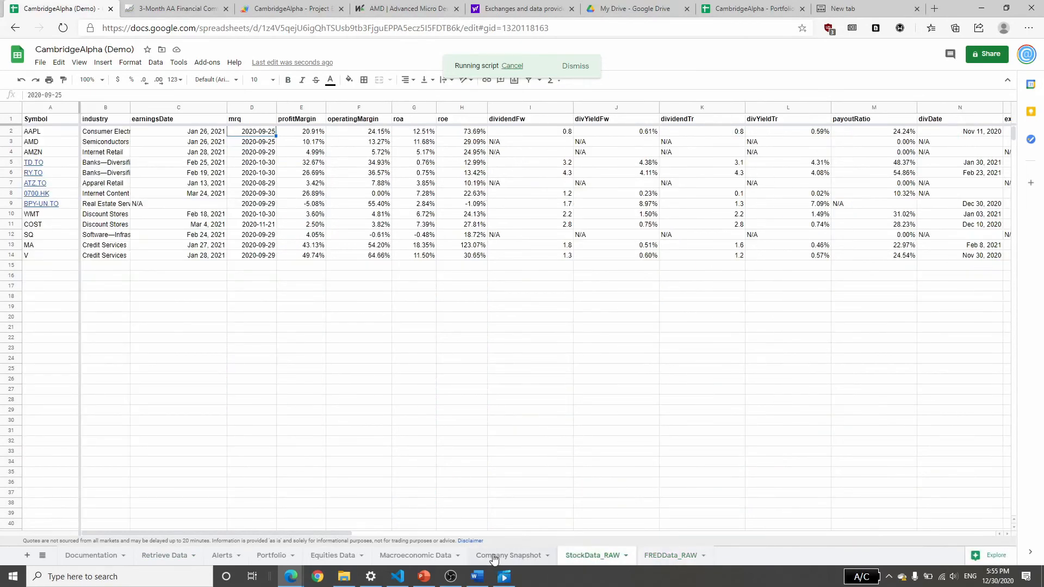
click(417, 556)
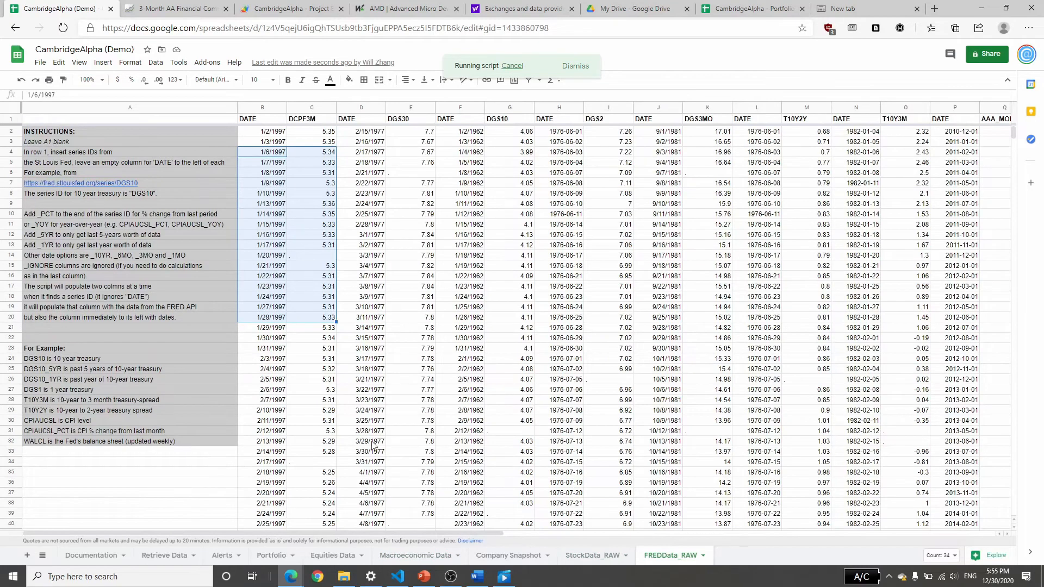
Insert a row above Sahm Rule Indicator in the Data Codes list of the Macroeconomic Data sheet.
click(395, 554)
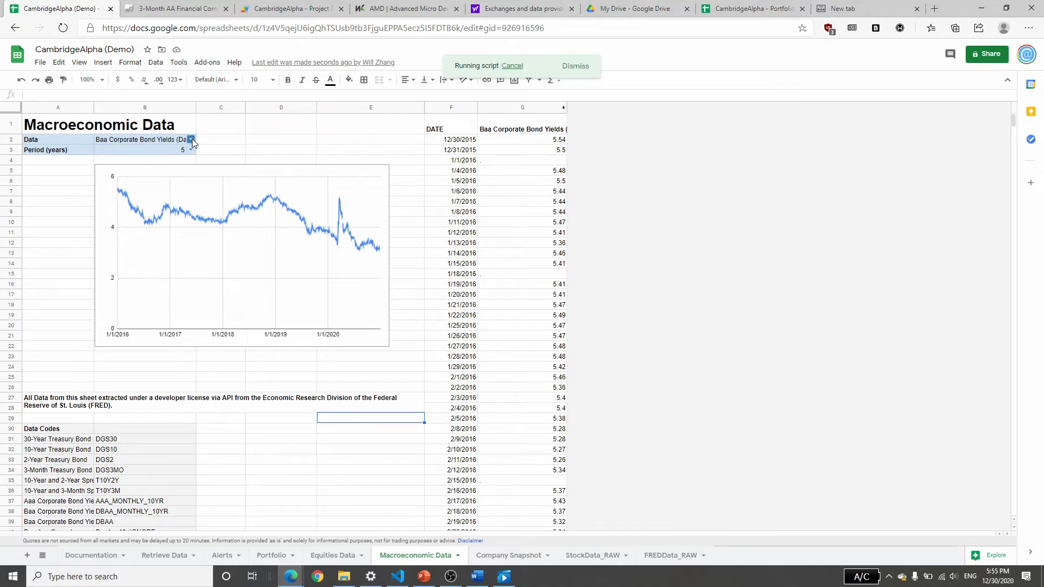
scroll(136, 413, down, 3)
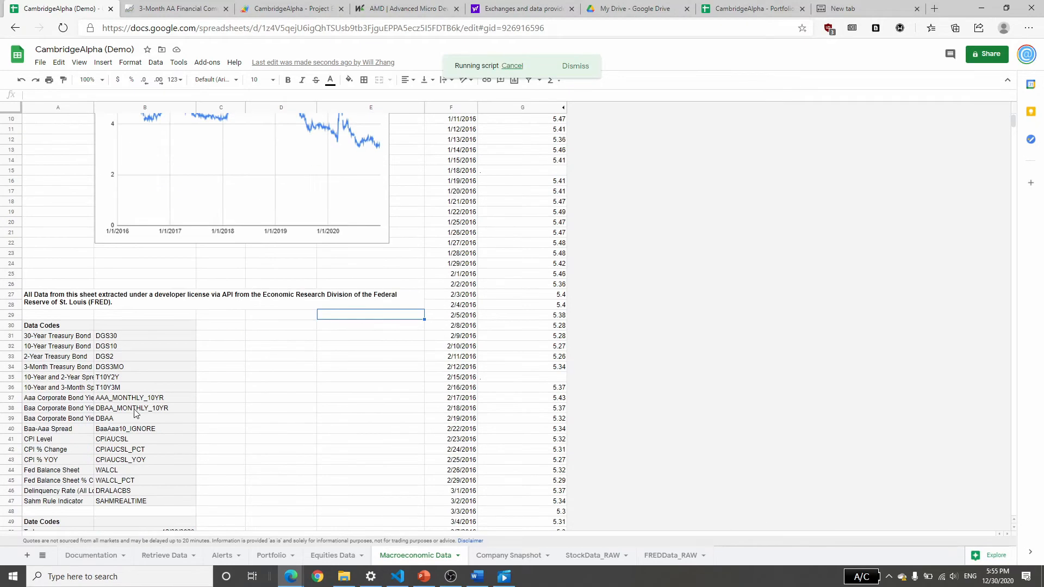
scroll(111, 423, down, 3)
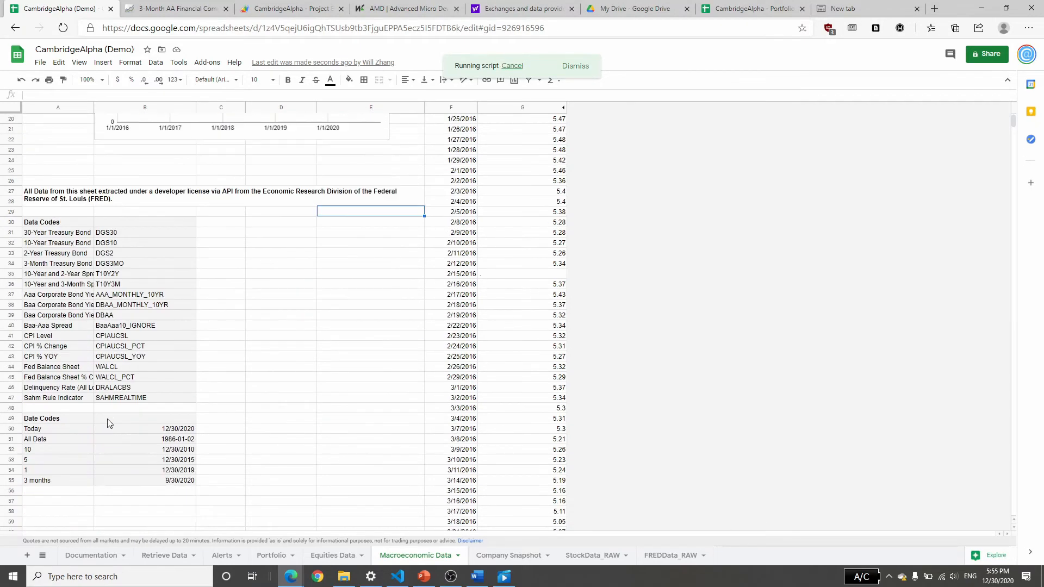
click(11, 398)
right_click(11, 399)
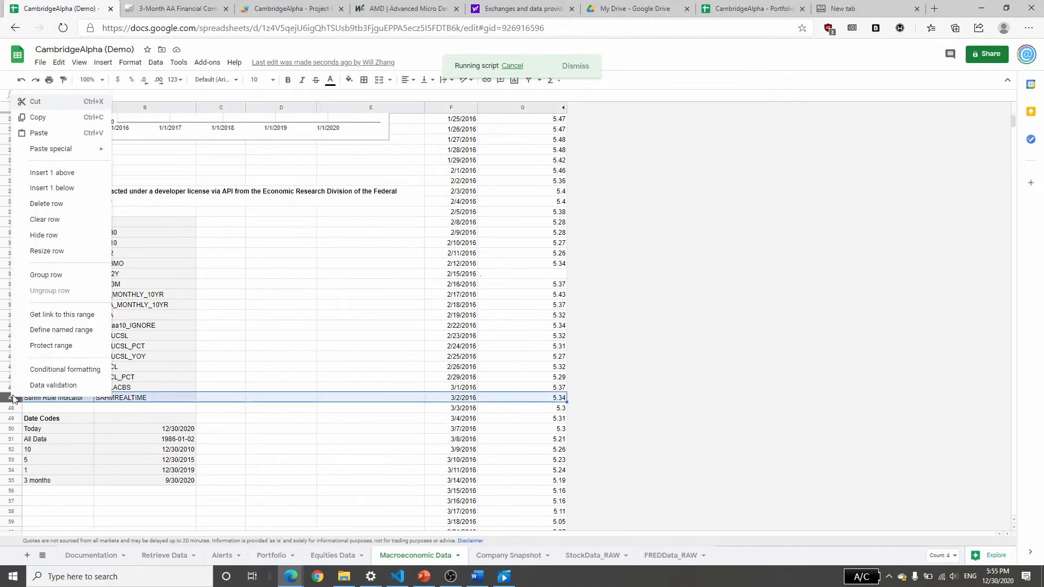
click(52, 172)
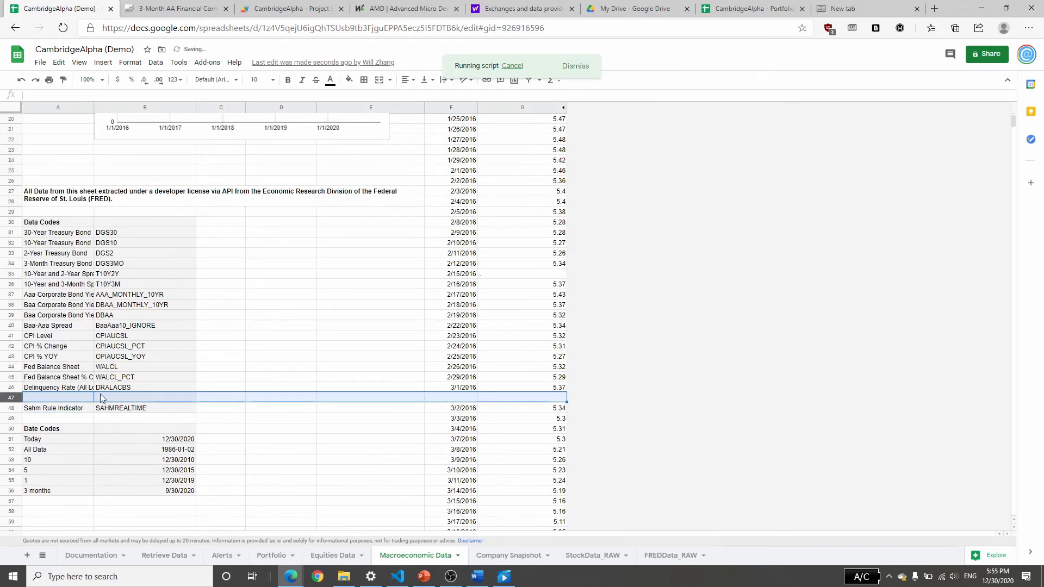
Fill the new Data Codes row above Sahm Rule Indicator with the name Commercial Paper 3M and the code DCPF3M.
click(64, 400)
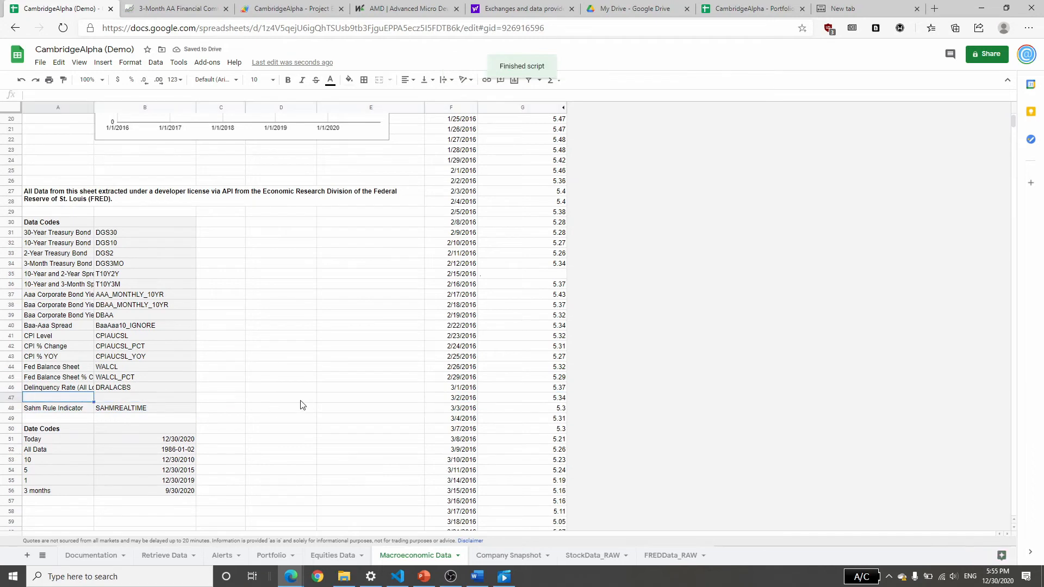
text(Commerc)
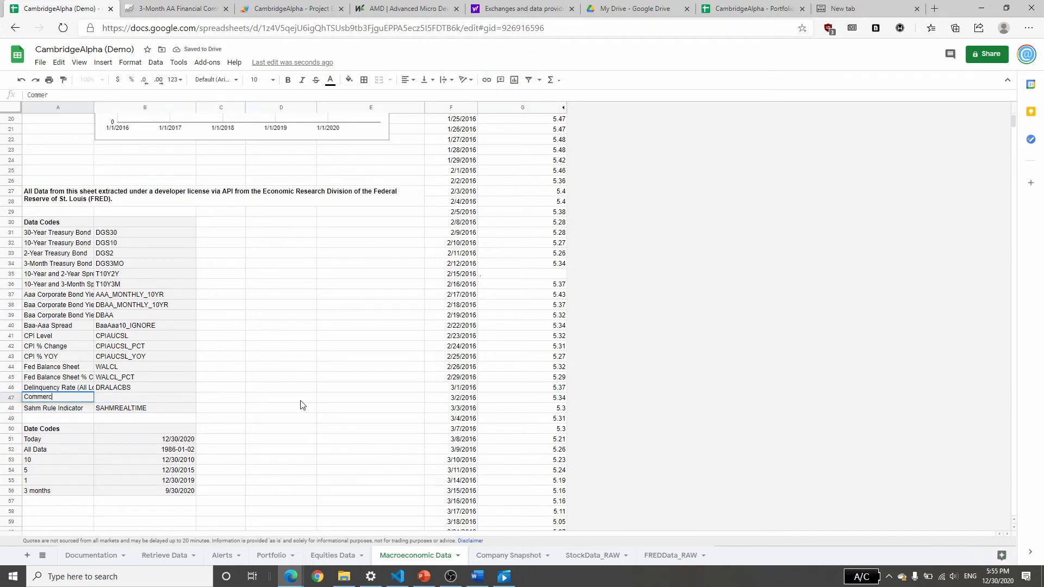
text(ial Paper 3M)
key(Tab)
text(DC)
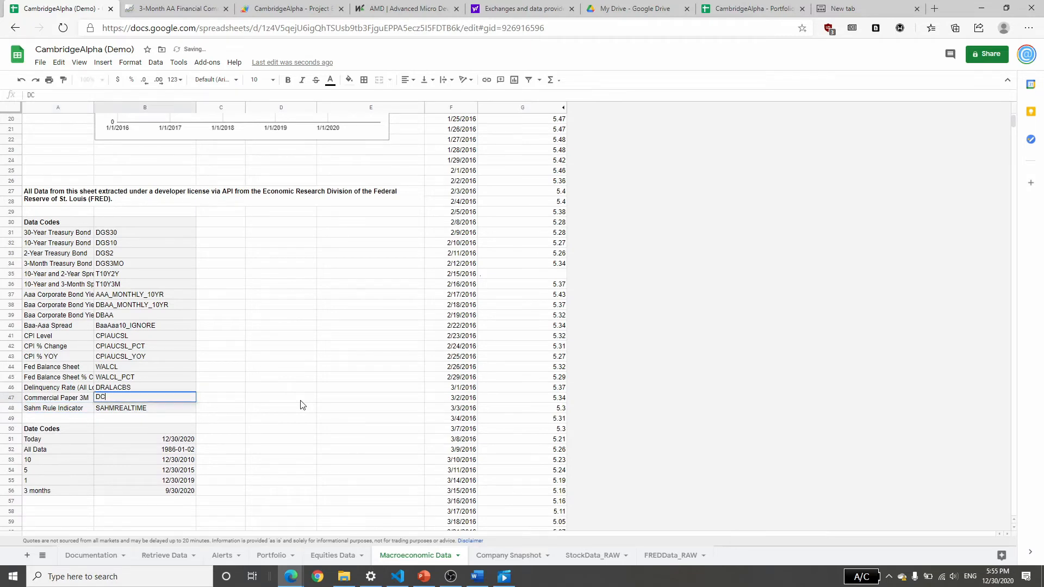
text(PF3M)
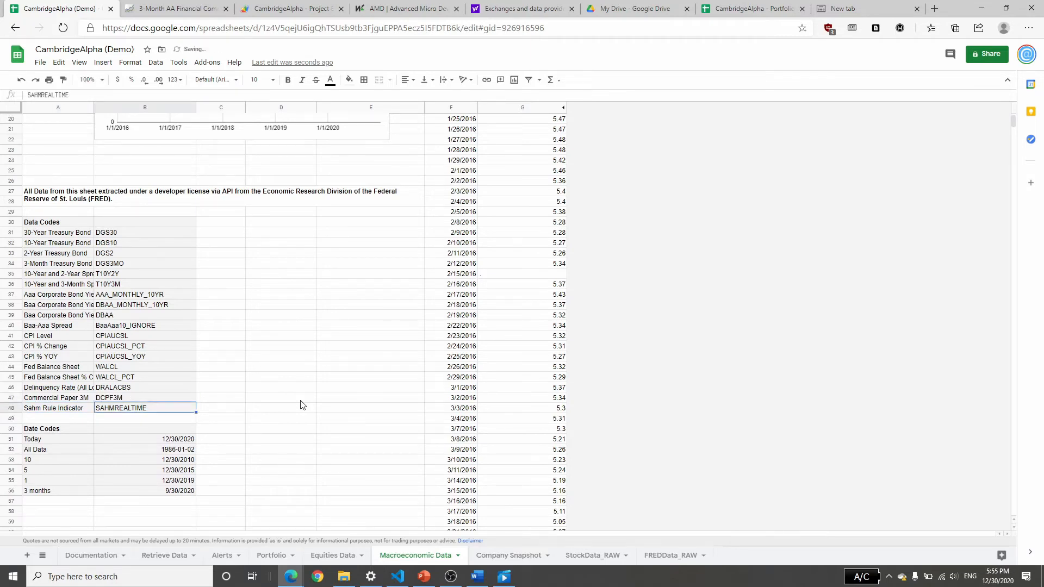
Check the new Commercial Paper 3M row's name and code against the DCPF3M column header on the FREDData_RAW sheet.
click(67, 401)
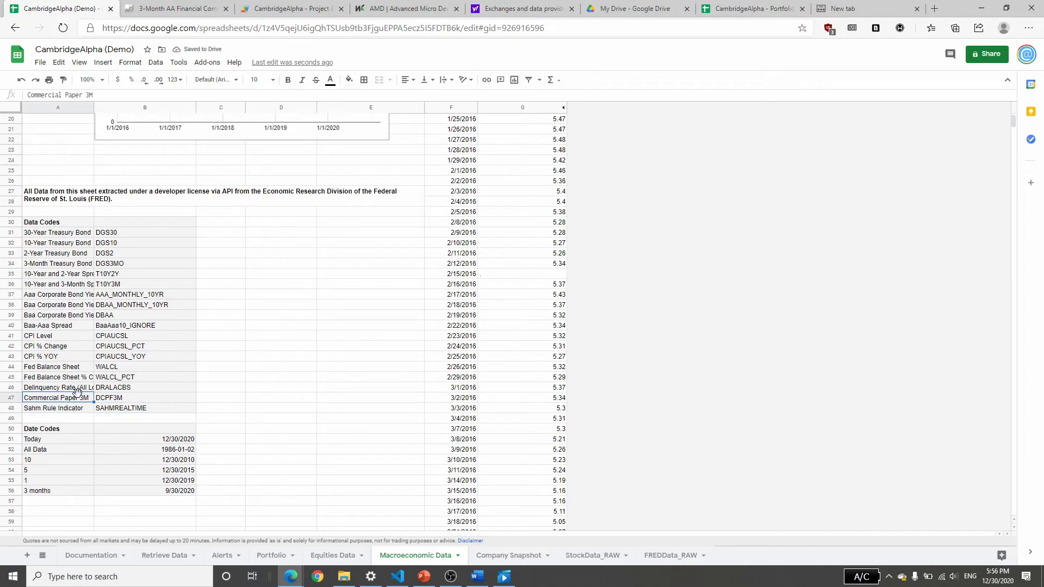
click(115, 400)
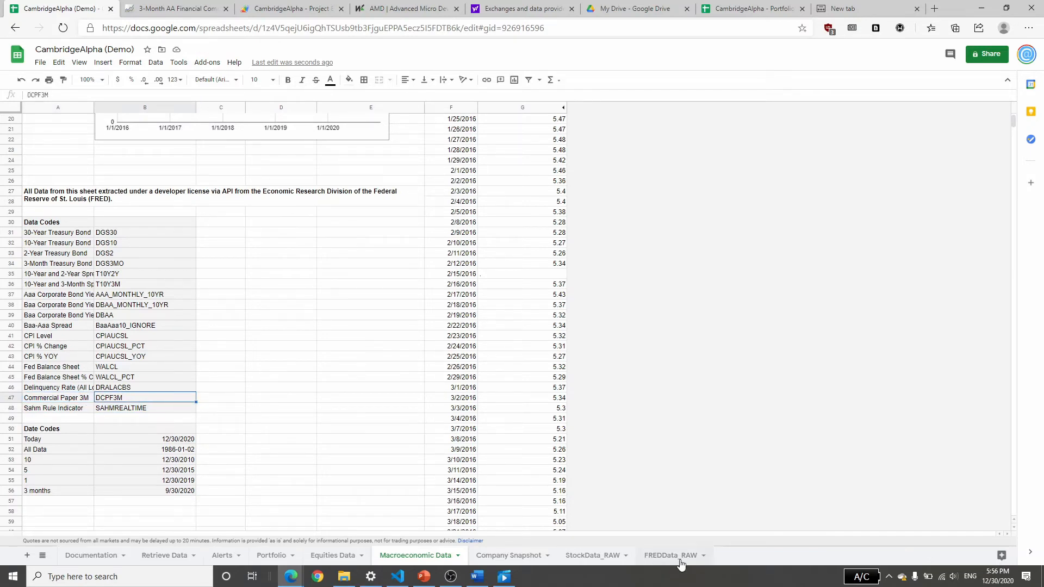
click(680, 563)
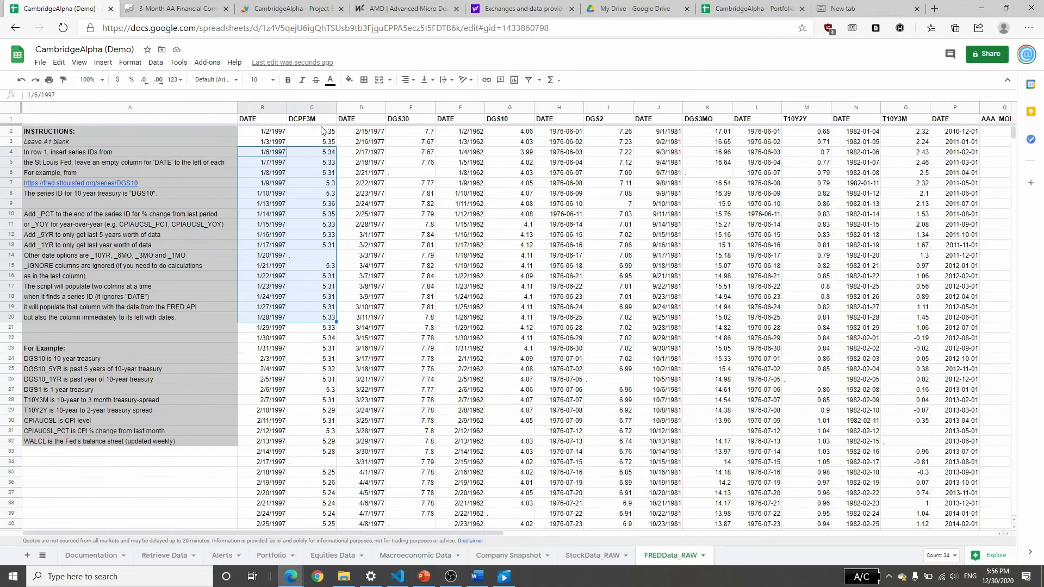
click(425, 557)
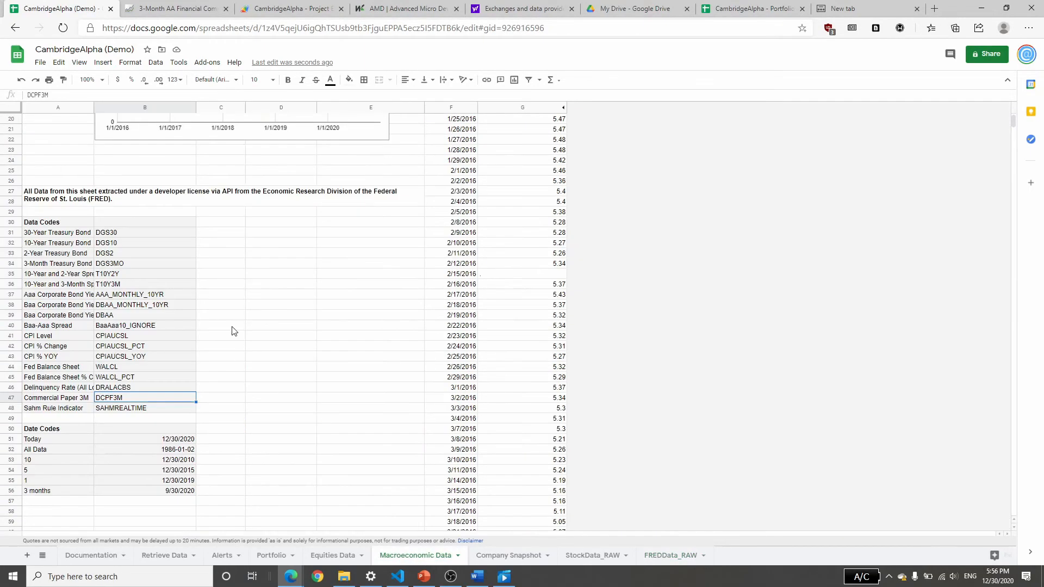
Add the item Commercial Paper 3M before Sahm Rule Indicator in the data validation list of the Data cell B2.
scroll(233, 329, up, 5)
right_click(126, 140)
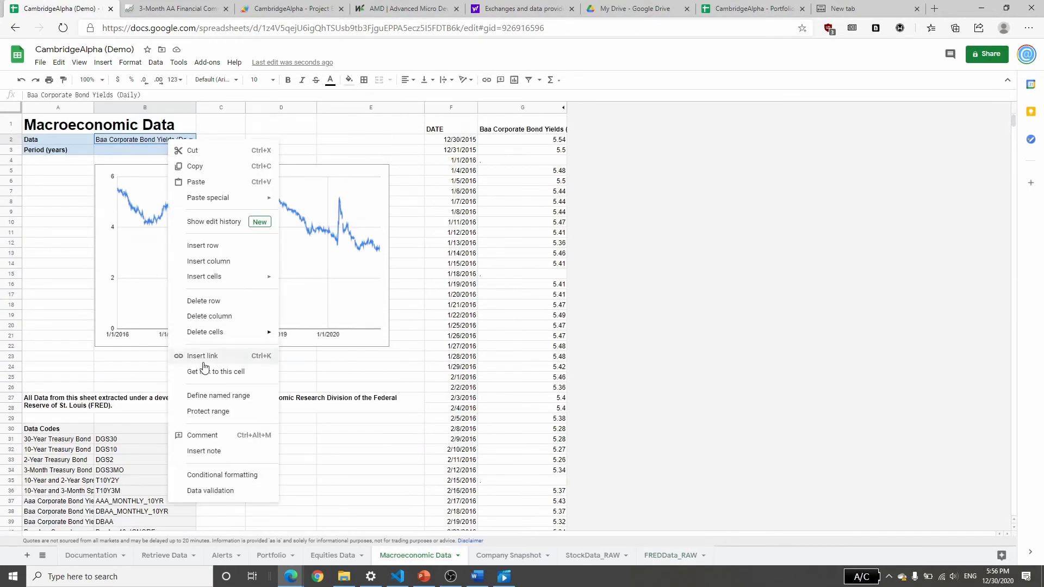
click(221, 491)
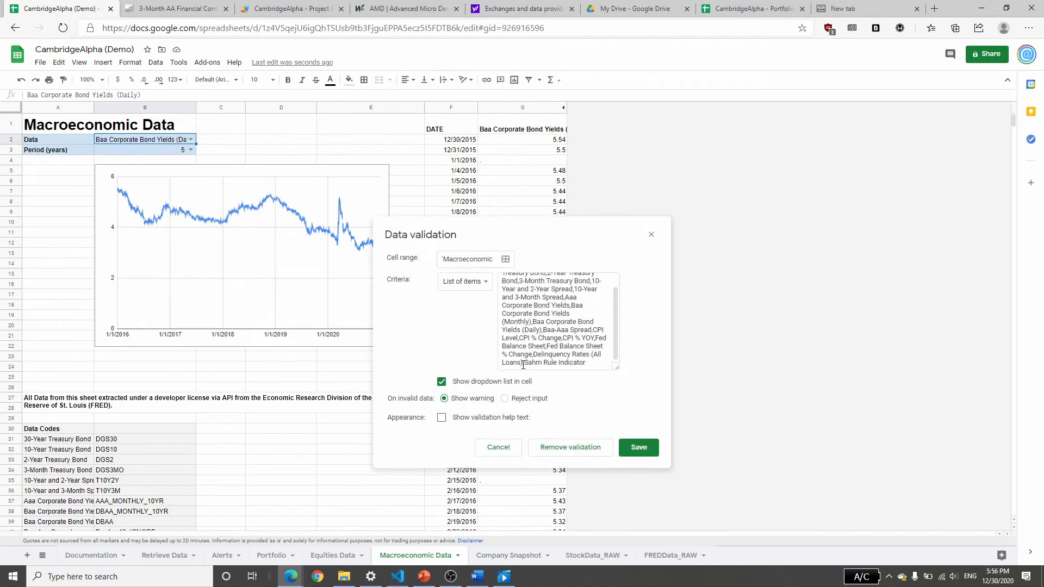
click(525, 362)
scroll(76, 457, down, 2)
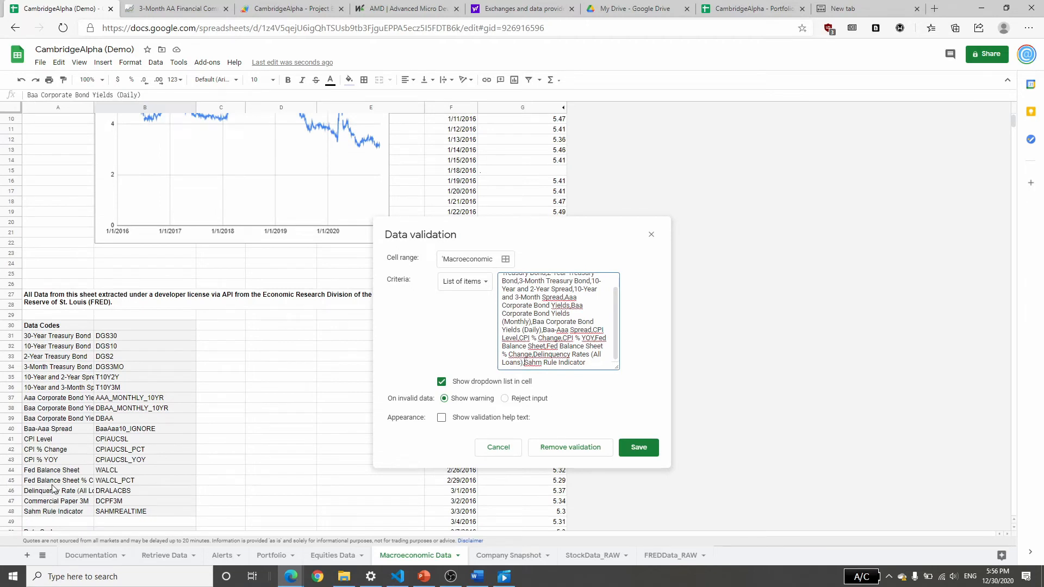
text(Commercial Paper #)
key(BackSpace)
text(3M,)
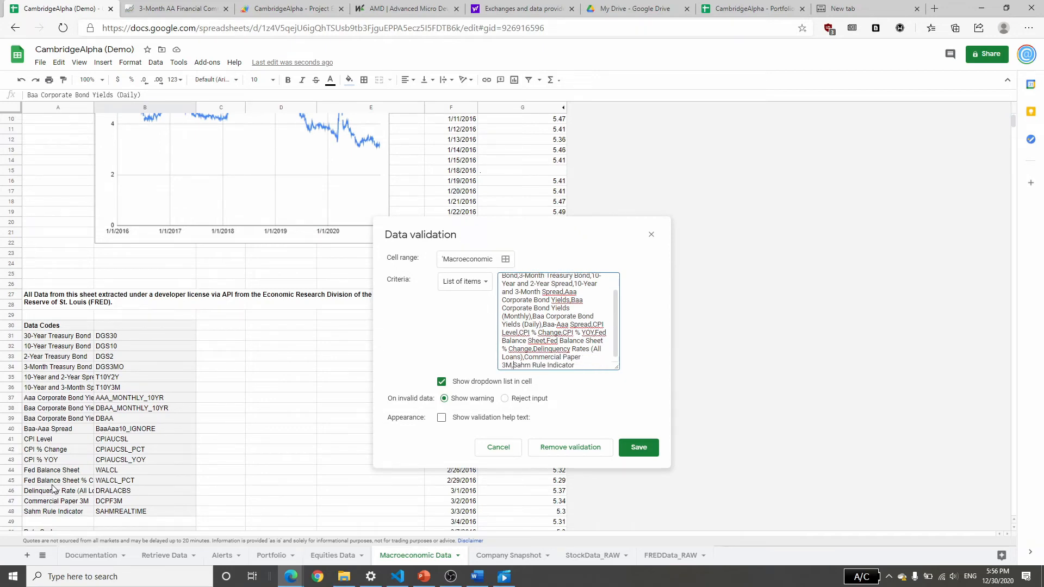
click(639, 447)
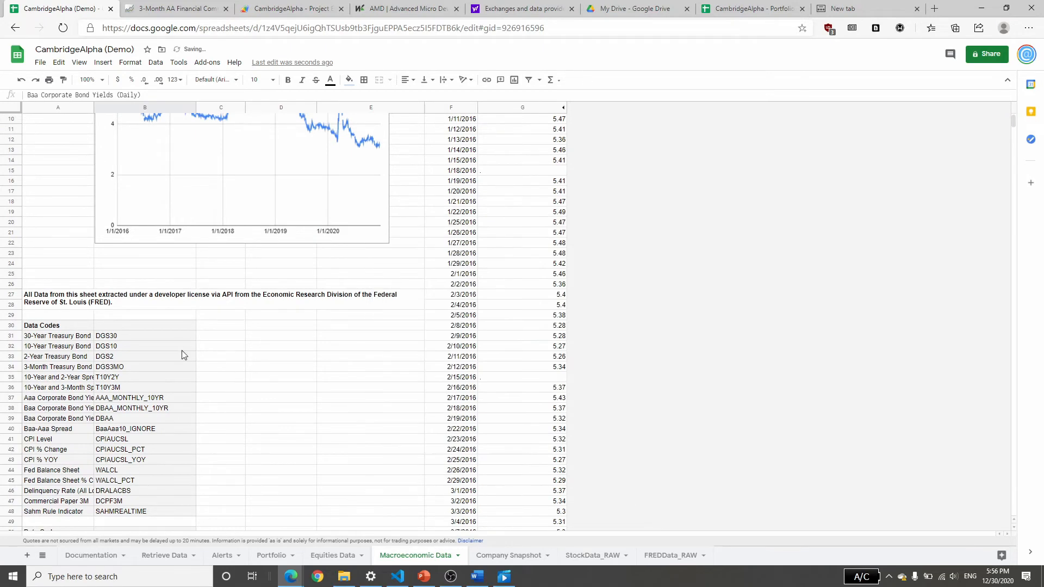
Set the Data selection to Commercial Paper 3M and review its chart, data codes and dated values.
scroll(217, 342, down, 3)
scroll(237, 361, up, 6)
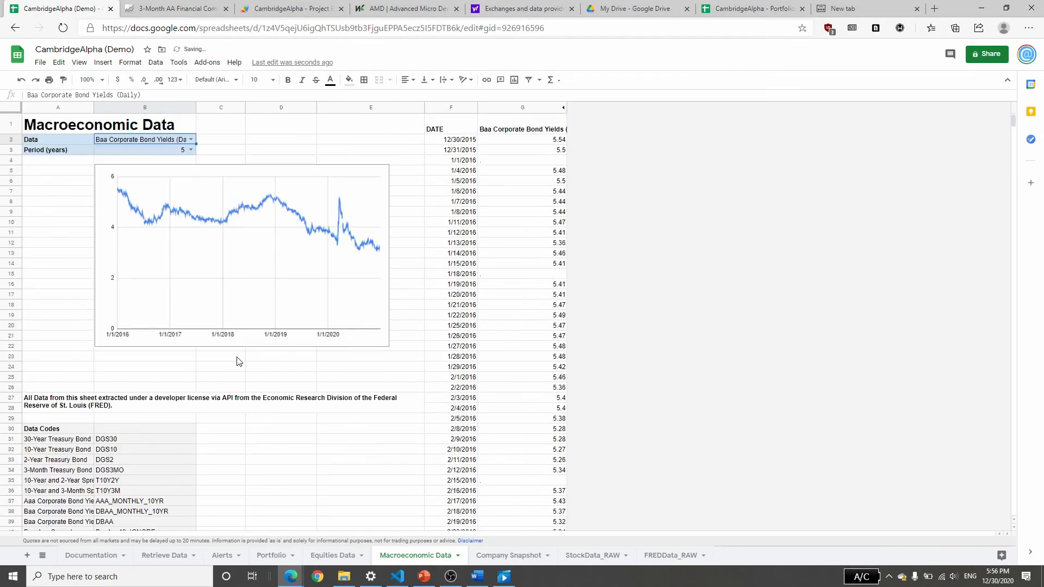
click(191, 141)
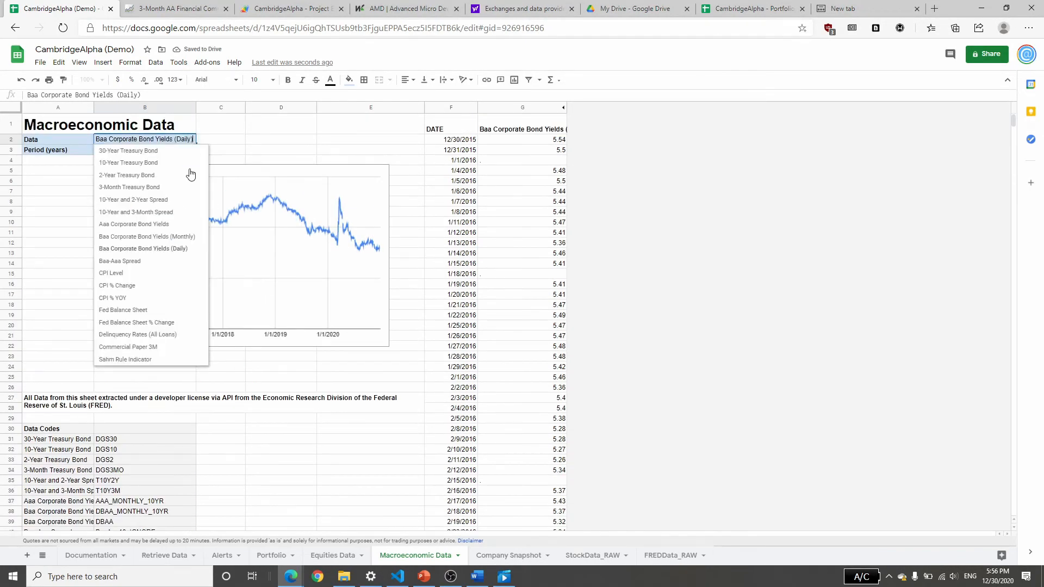
click(163, 349)
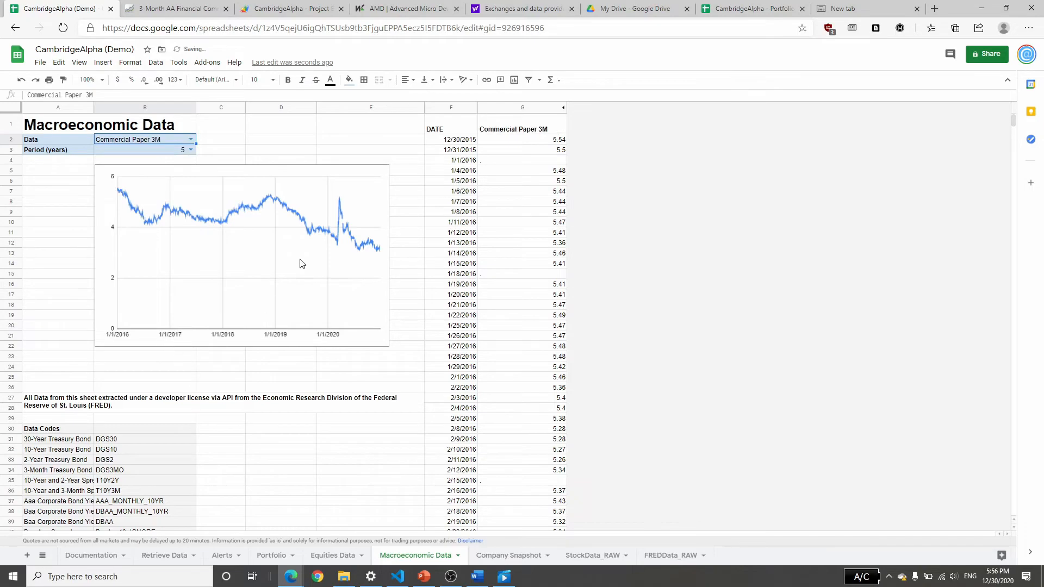
scroll(472, 375, down, 3)
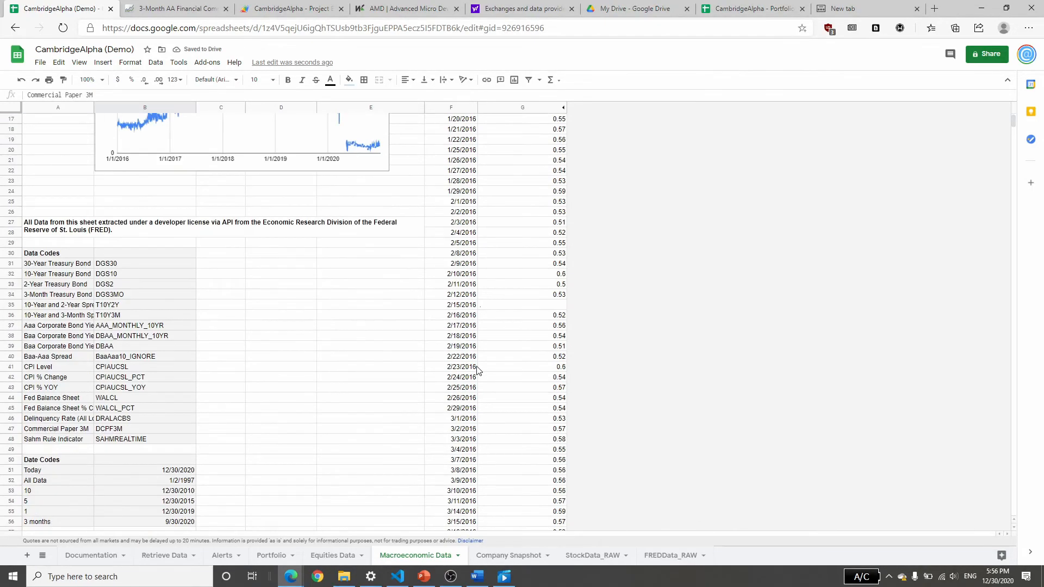
scroll(472, 375, up, 3)
scroll(494, 357, down, 5)
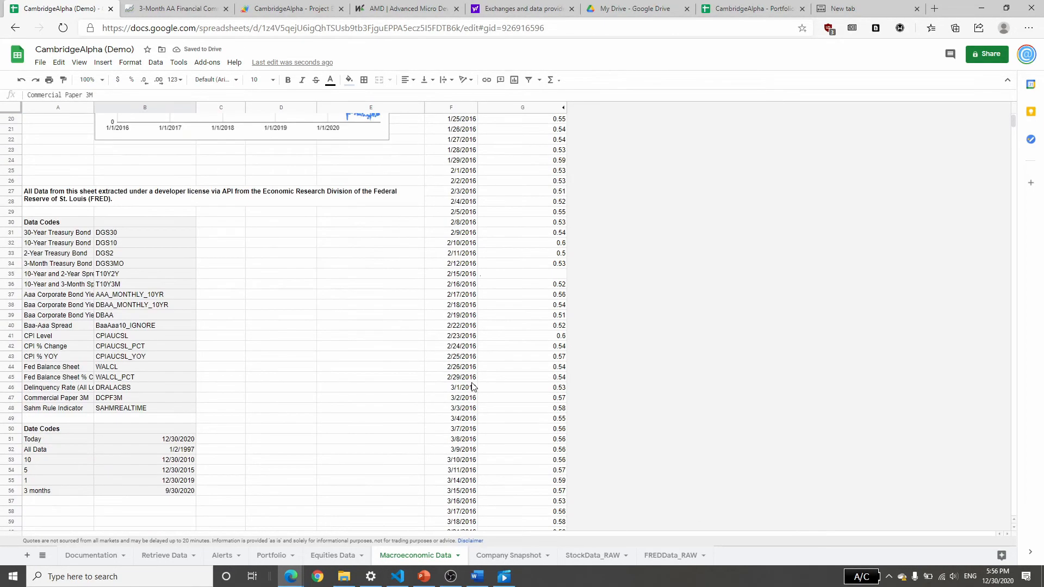
scroll(279, 360, up, 5)
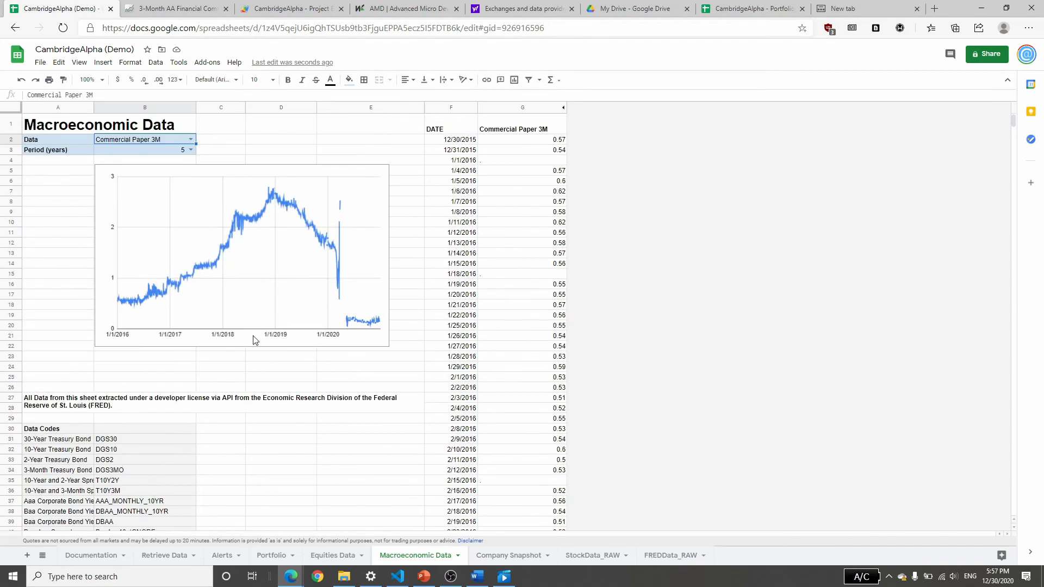
Switch the Period (years) of the Commercial Paper 3M chart to 10, to All Data and finally to 1.
click(190, 149)
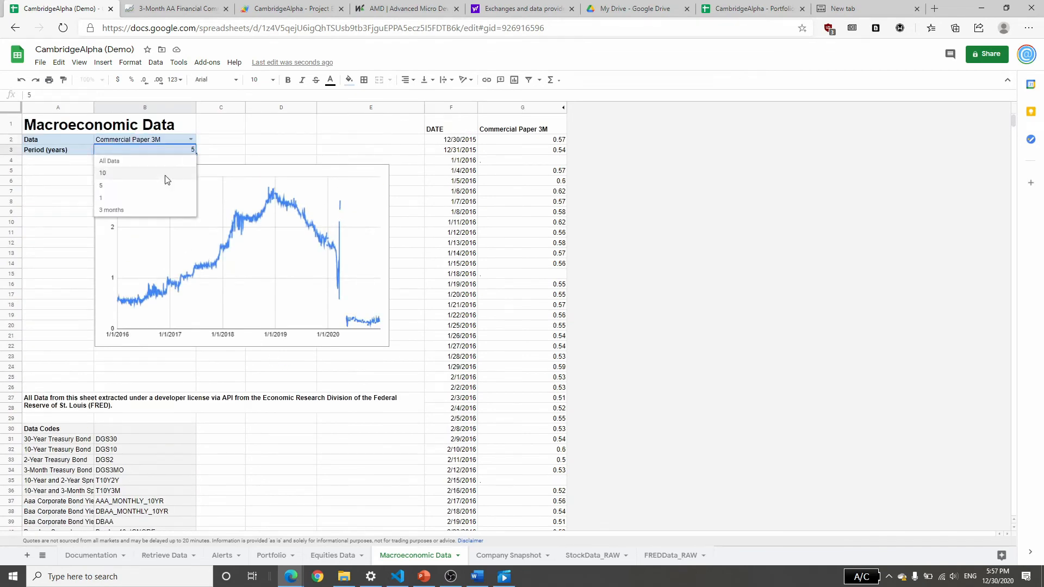
click(166, 175)
click(192, 149)
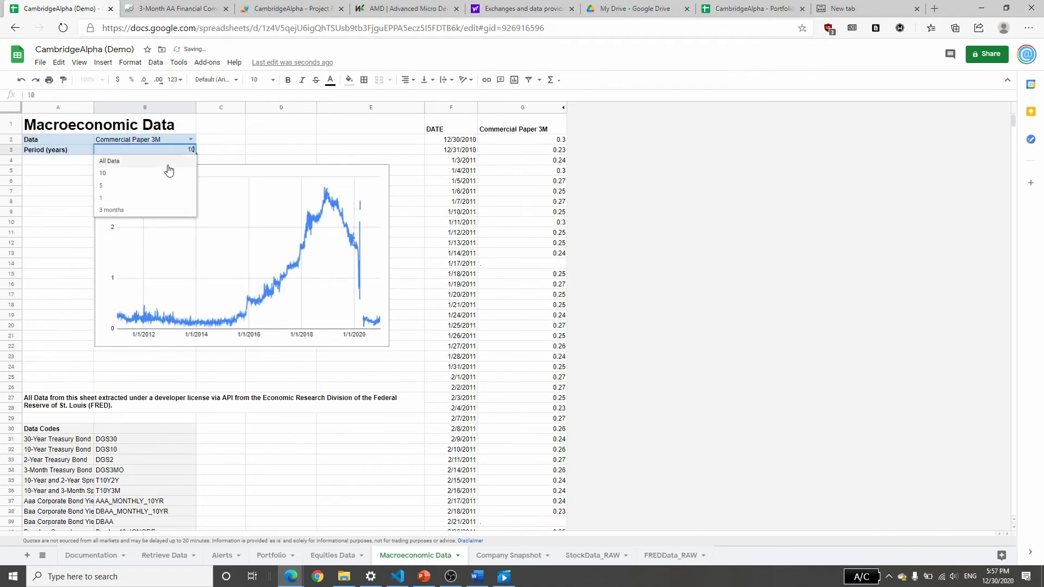
click(167, 163)
click(191, 150)
click(166, 199)
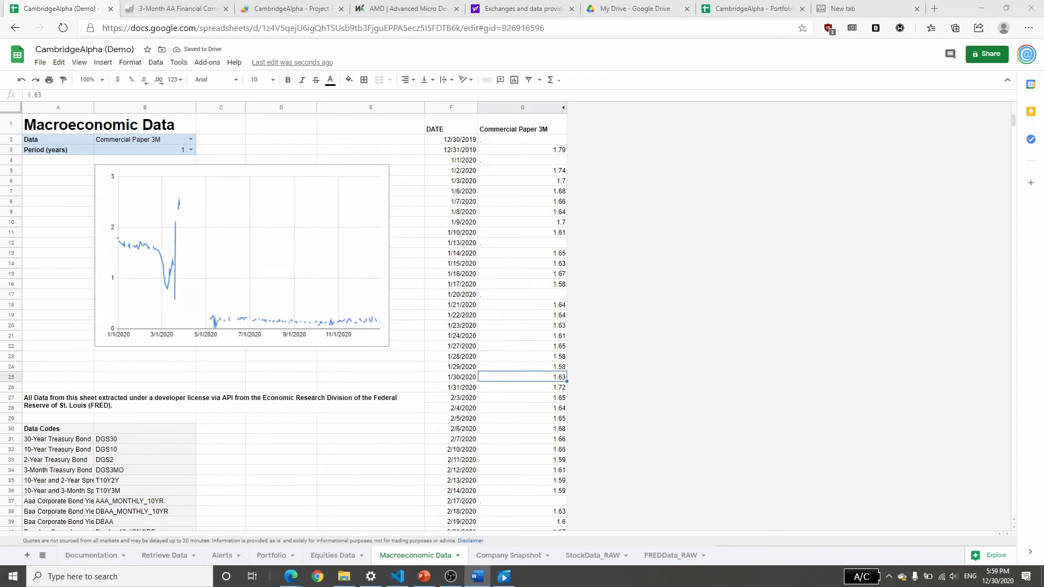
Set the ticker on the Company Snapshot sheet to AMZN.
click(513, 555)
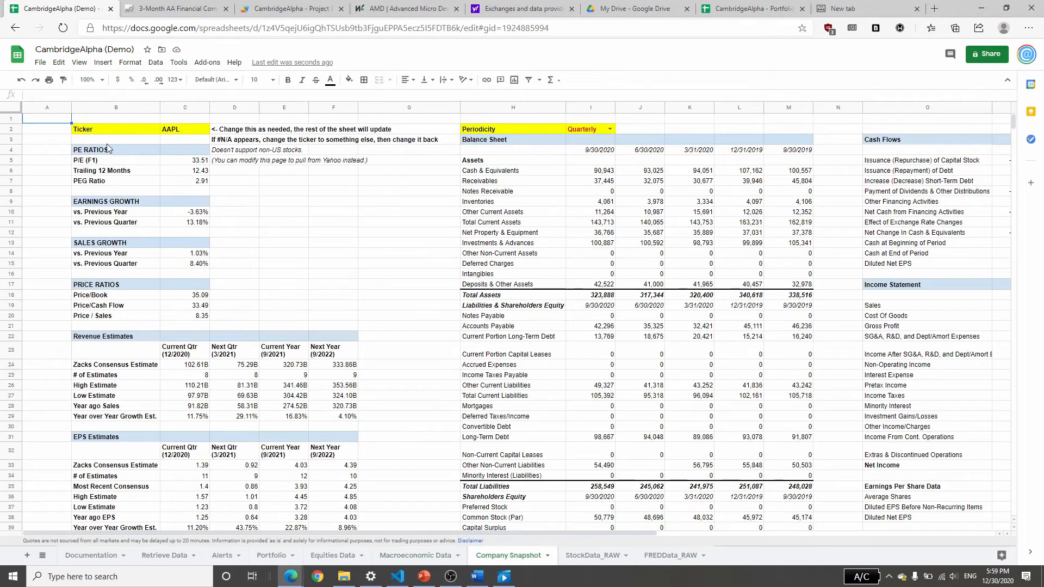
click(182, 131)
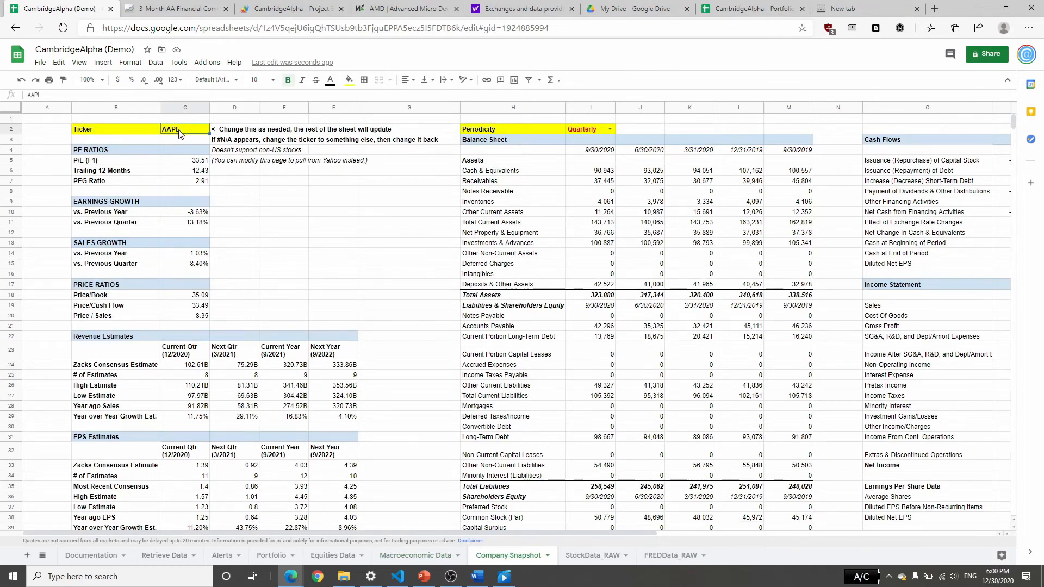
text(AMZN)
key(Return)
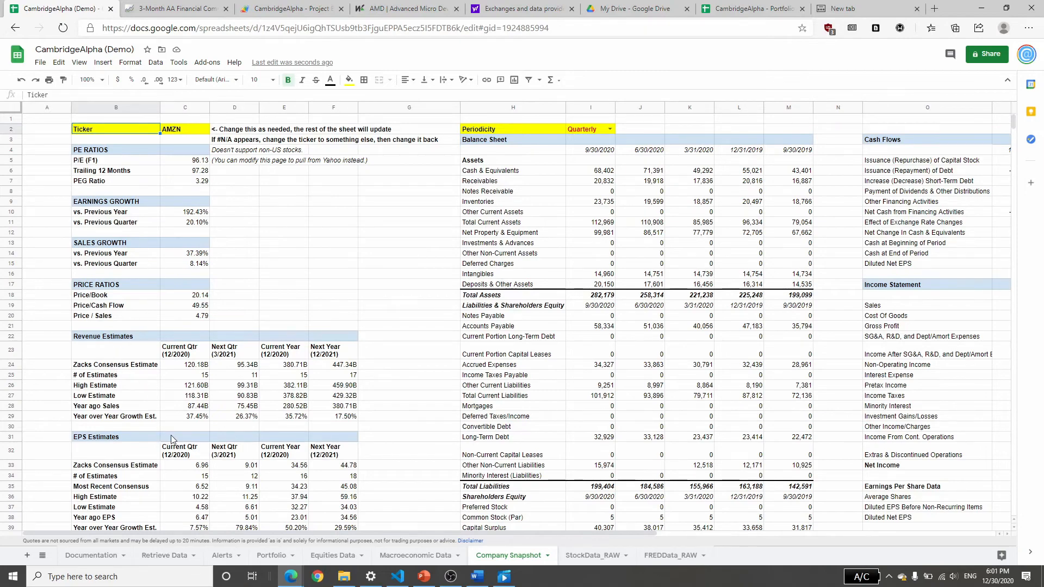
Review the AMZN estimates and financial statements, and set the Periodicity to Annual.
scroll(189, 440, down, 5)
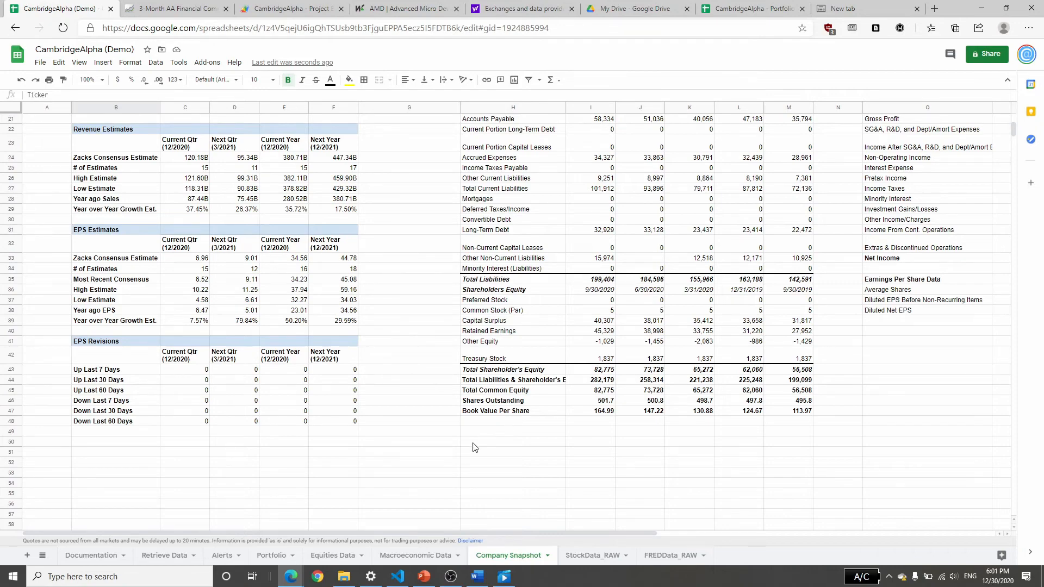
drag(504, 533, 664, 523)
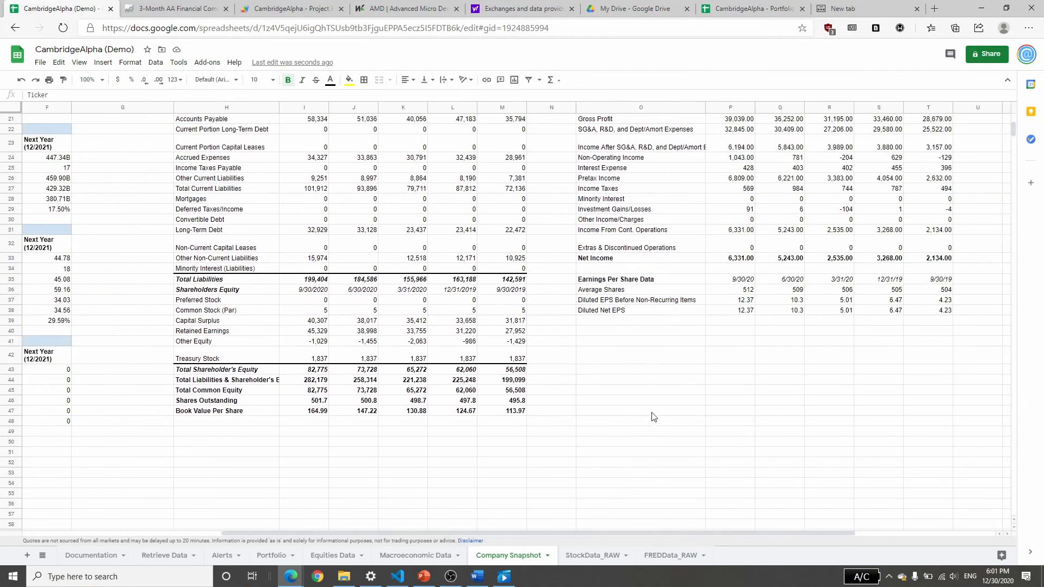
scroll(654, 417, up, 5)
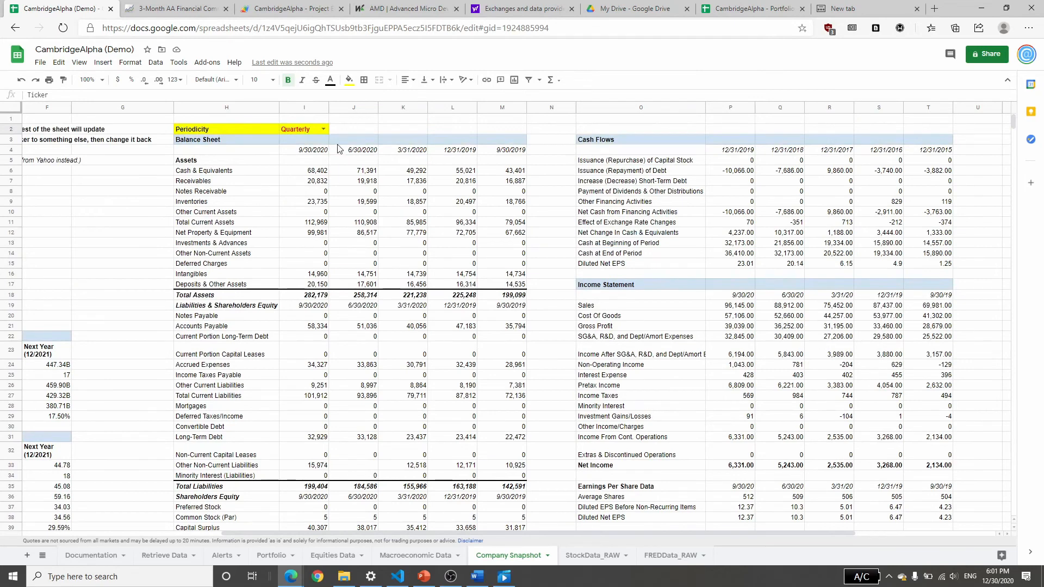
click(323, 129)
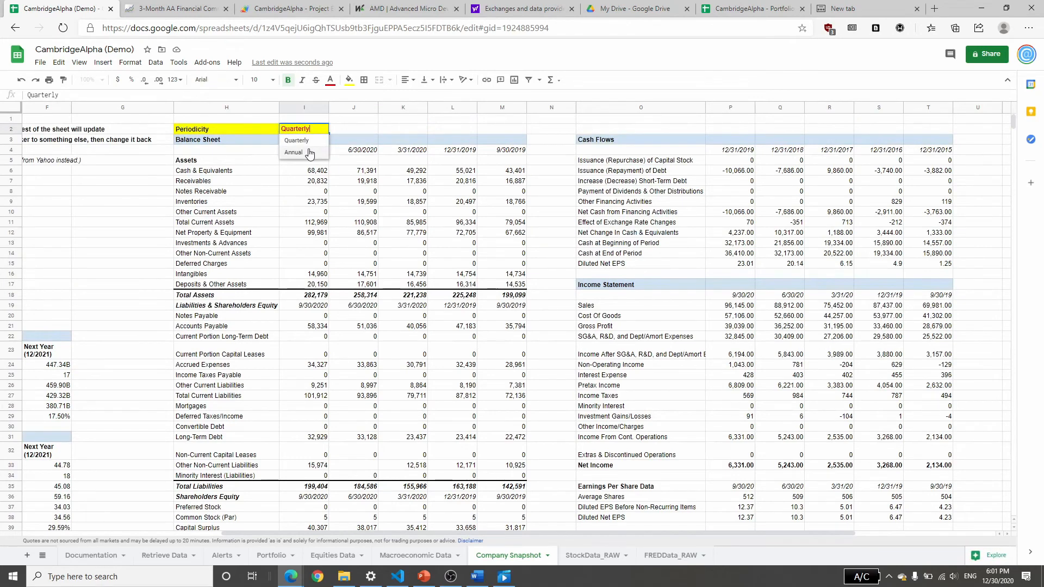
click(307, 153)
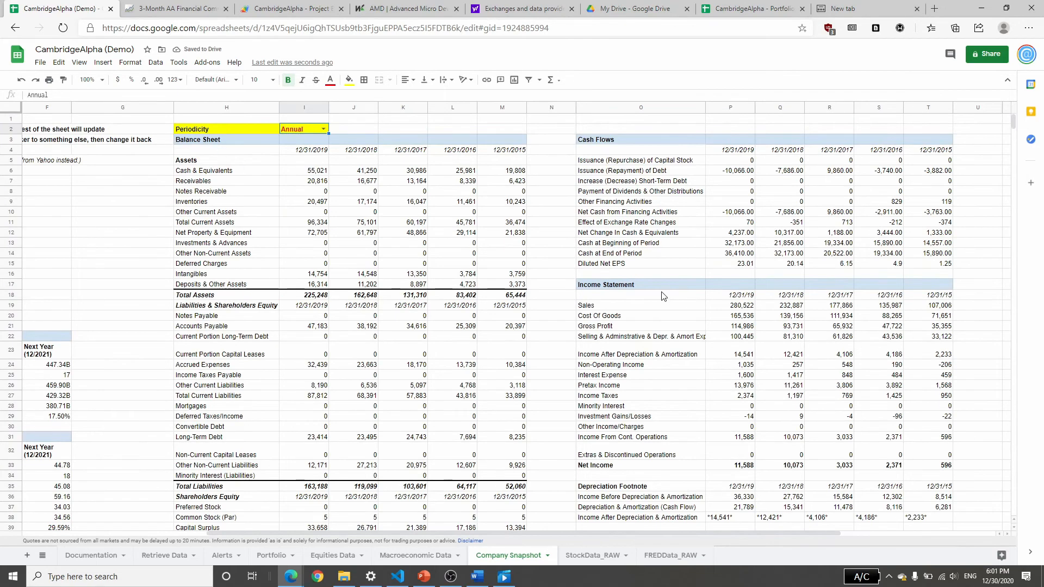
click(323, 130)
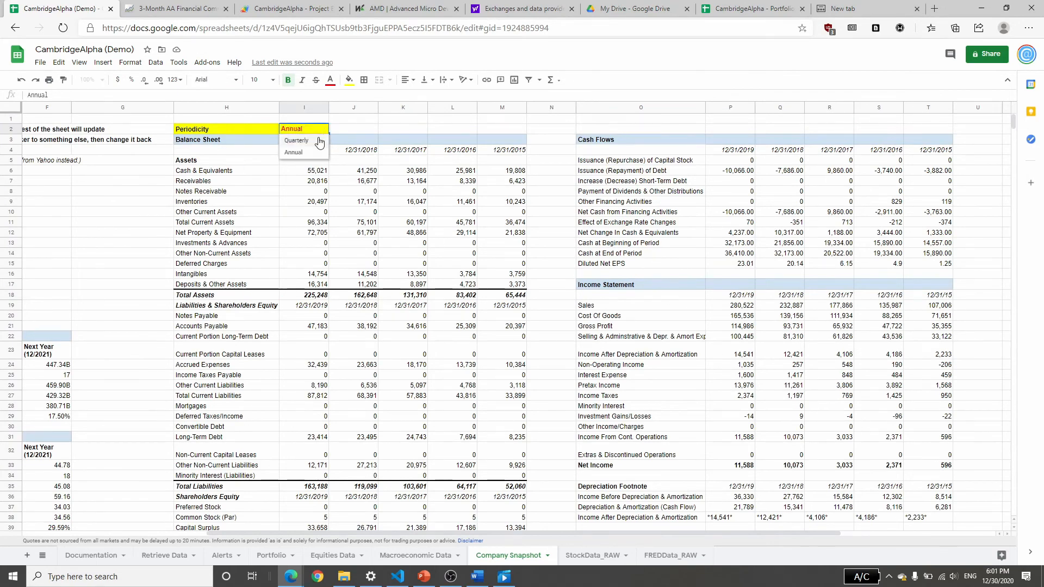
click(633, 364)
drag(645, 532, 460, 533)
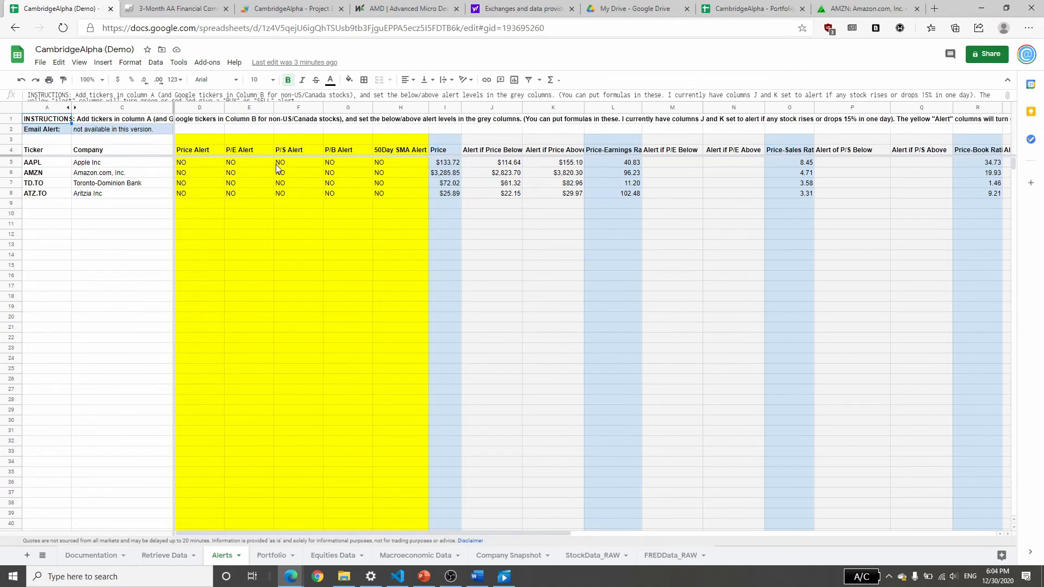
Examine the googlefinance closeyest part of the formula in AAPL's Alert if Price Below cell without changing it.
key(Right)
click(510, 164)
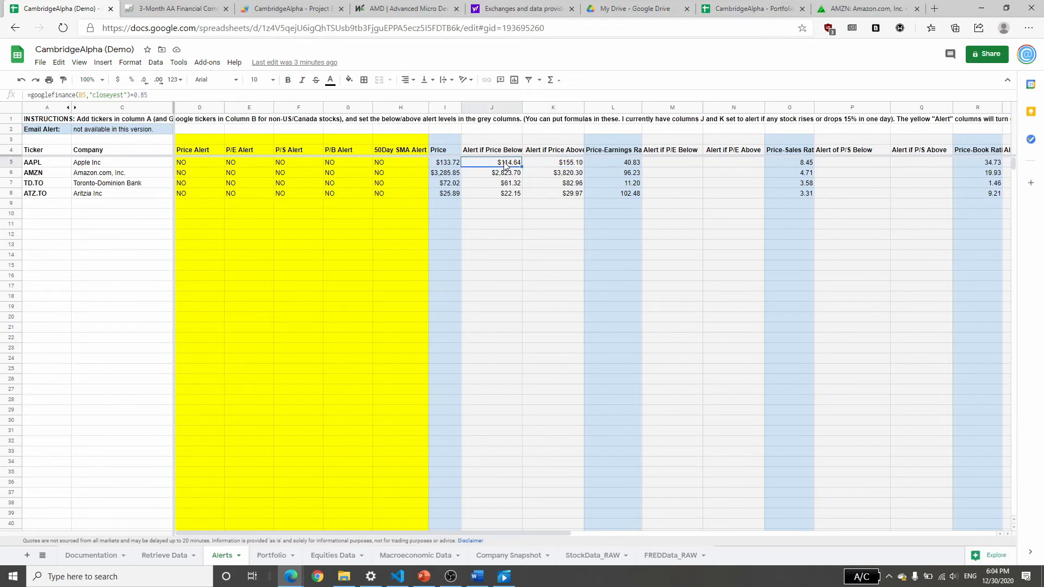
drag(128, 95, 31, 95)
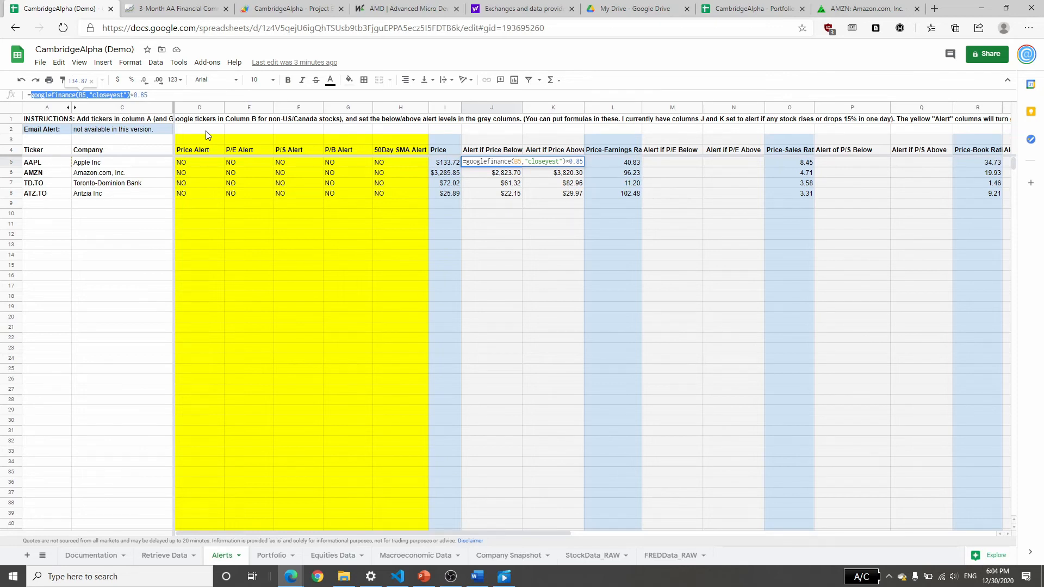
key(Escape)
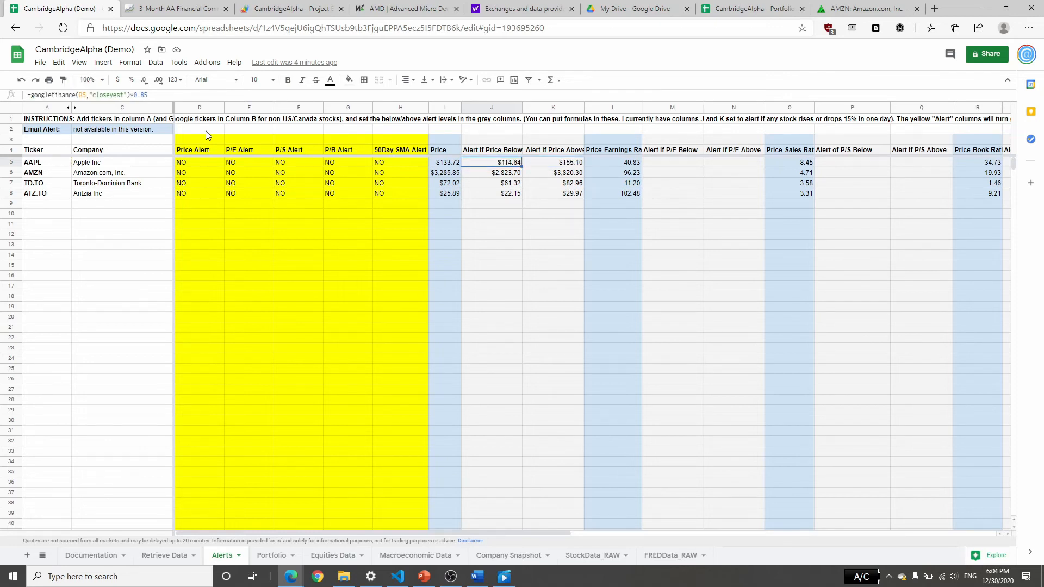
Clear the Alert if Price Below and Alert if Price Above cells of all four tickers on the Alerts sheet.
key(Right)
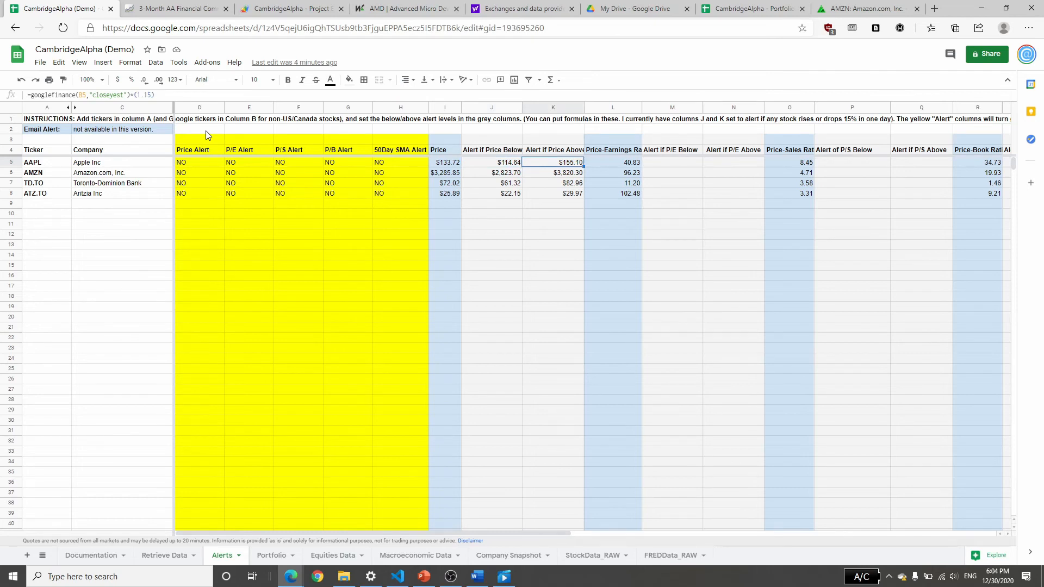
key(Left)
shift+click(555, 197)
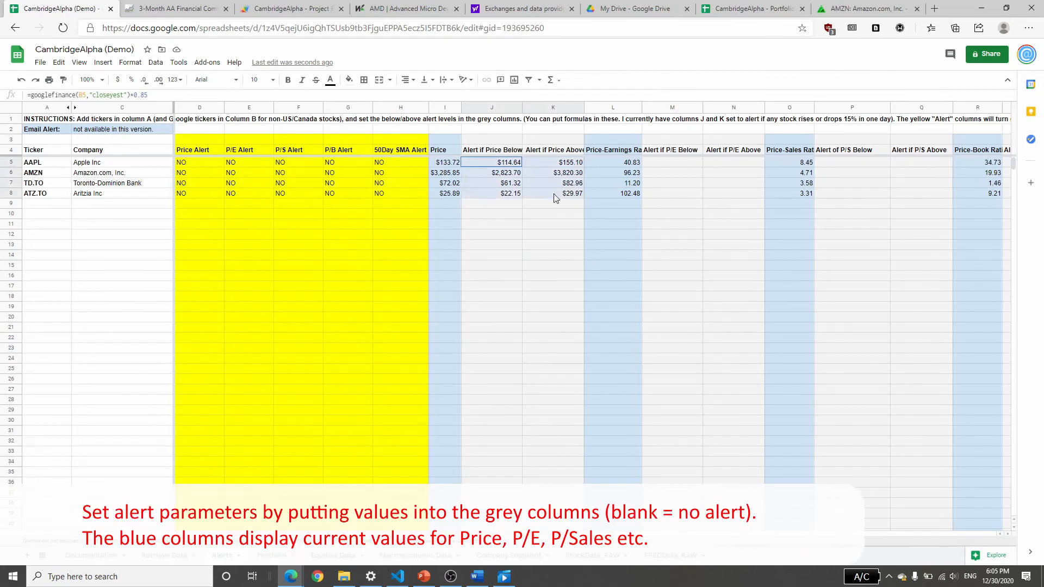
key(Delete)
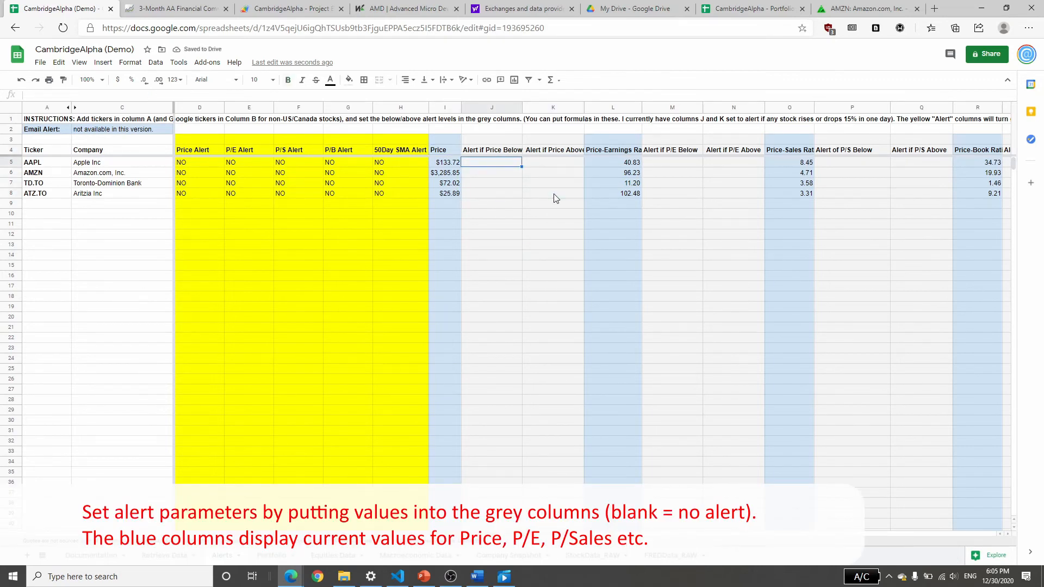
Set AAPL's Alert if Price Above to 125.
key(Right)
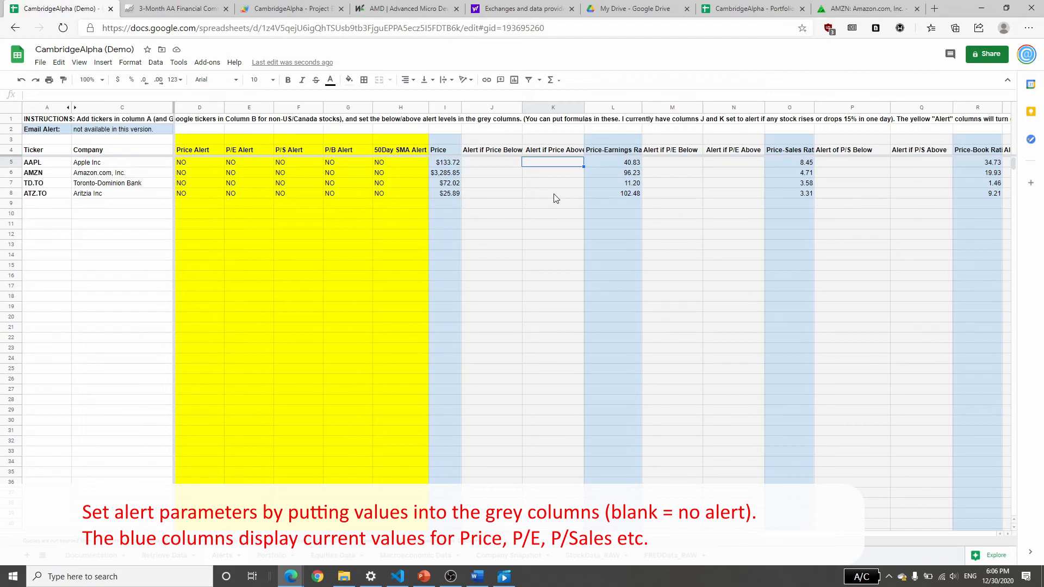
text(125)
key(Return)
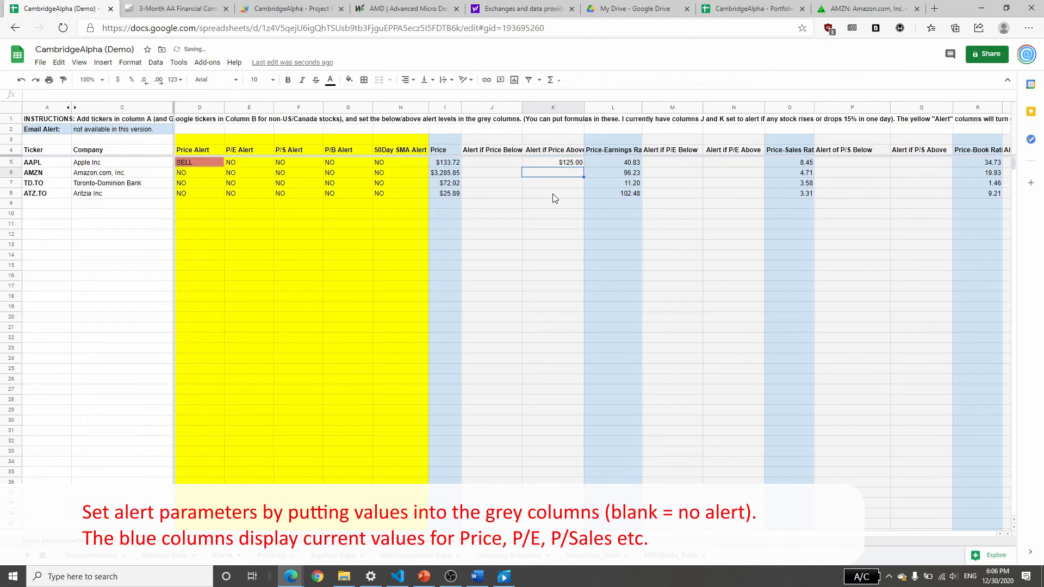
Examine the alert formulas in the AAPL and AMZN rows and AMZN's P/E threshold cells without changing them.
click(199, 167)
key(Right)
key(Right)
key(Right)
key(Right)
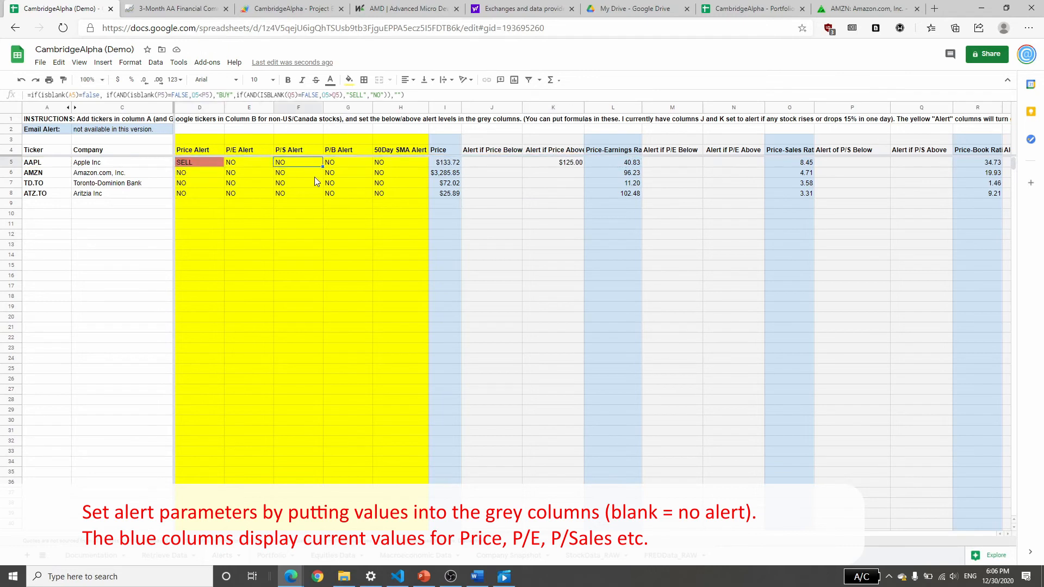
key(Down)
key(Left)
key(Left)
key(Left)
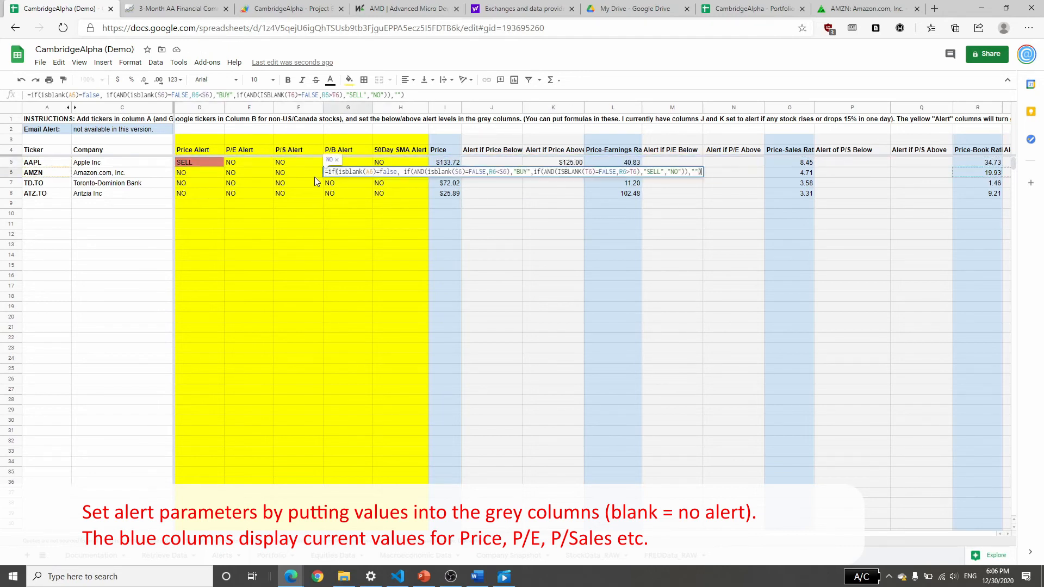
key(Return)
key(Escape)
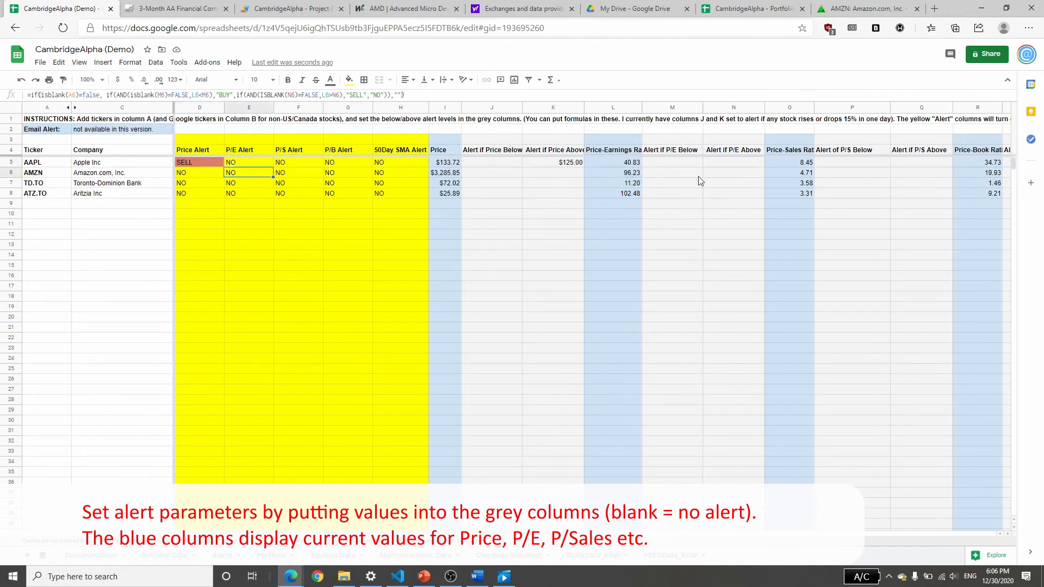
key(Return)
key(Escape)
click(627, 175)
drag(675, 173, 723, 172)
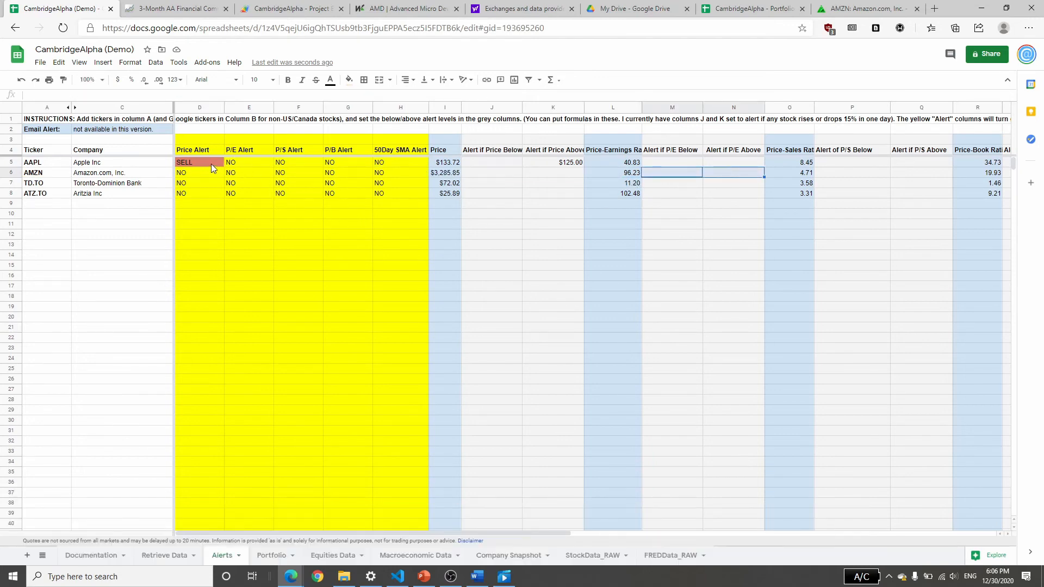
Clear AAPL's Alert if Price Above value and return to its Price Alert cell.
click(567, 163)
key(Delete)
key(Home)
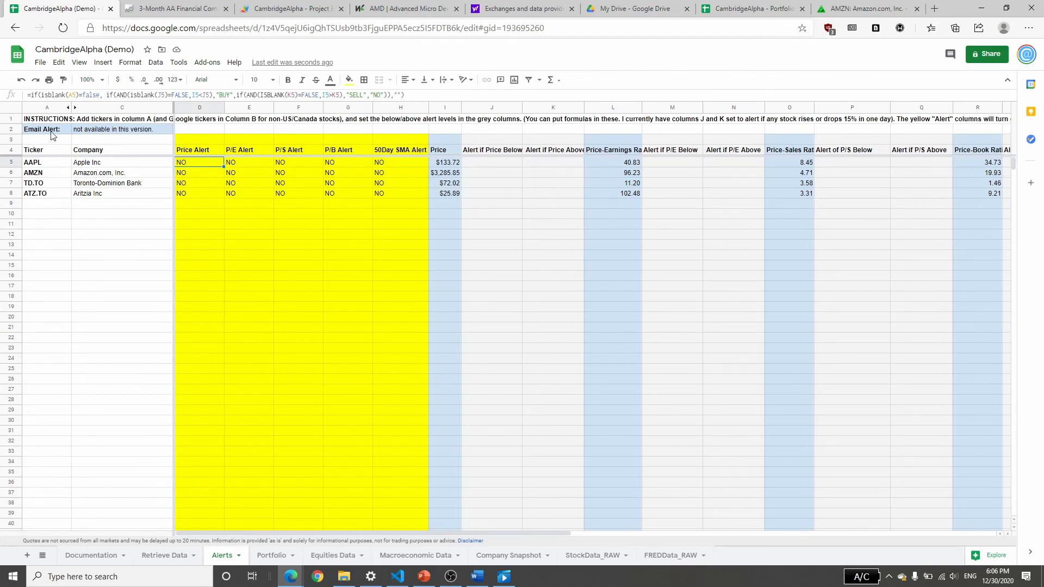
Review the Email Alert setting and the alert results of all four tickers on the Alerts sheet.
click(81, 131)
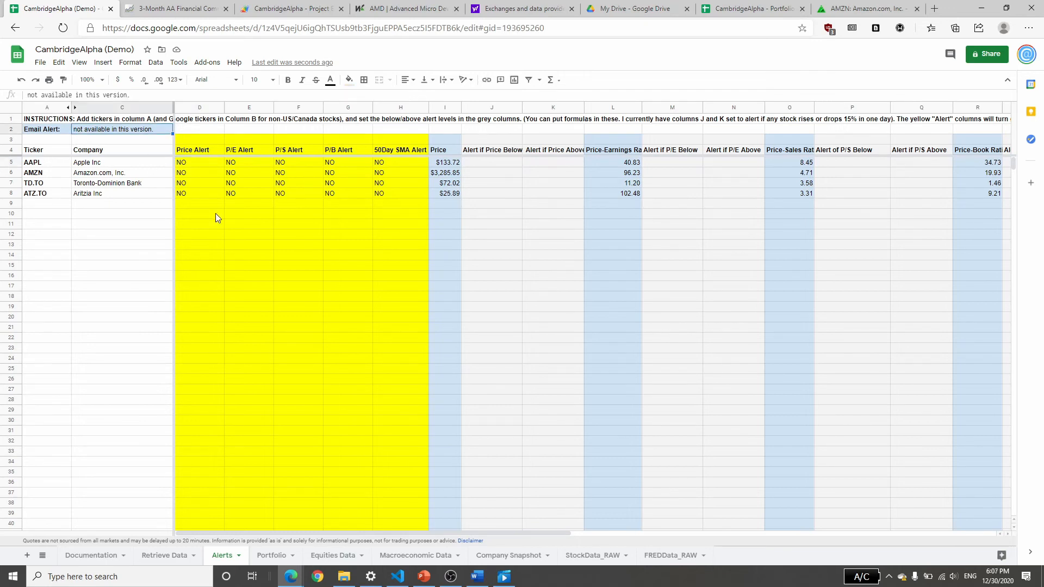
drag(188, 162, 425, 197)
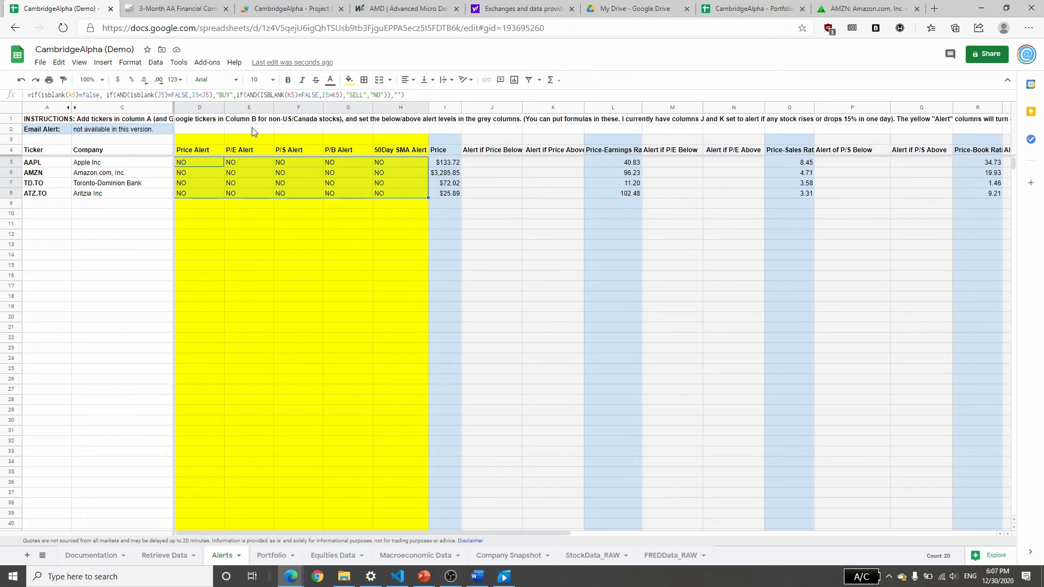
click(334, 278)
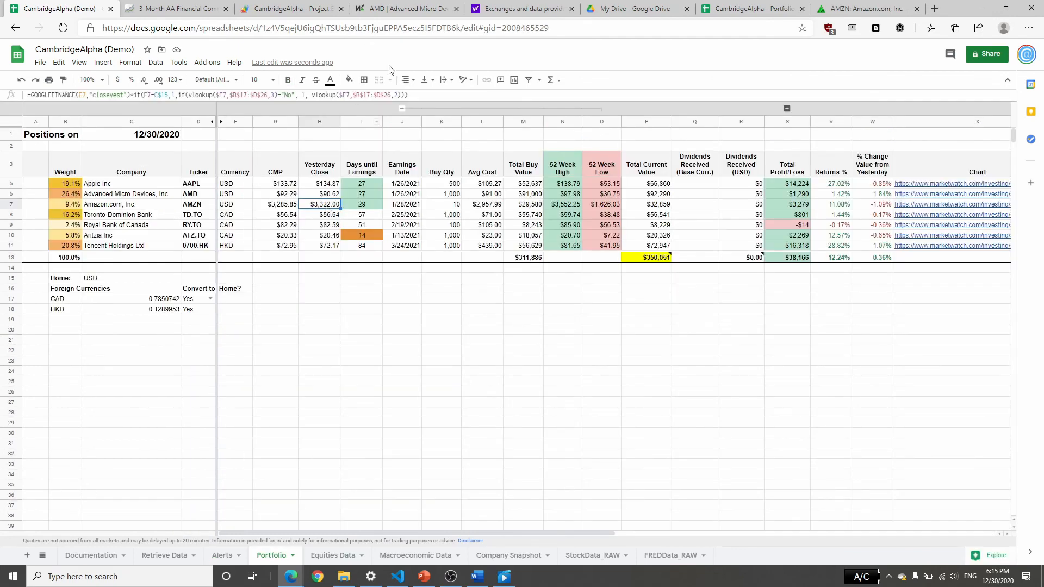
Inspect AMZN's Yesterday Close formula on the Portfolio sheet without changing it, and check AMD's Avg Cost.
double_click(326, 206)
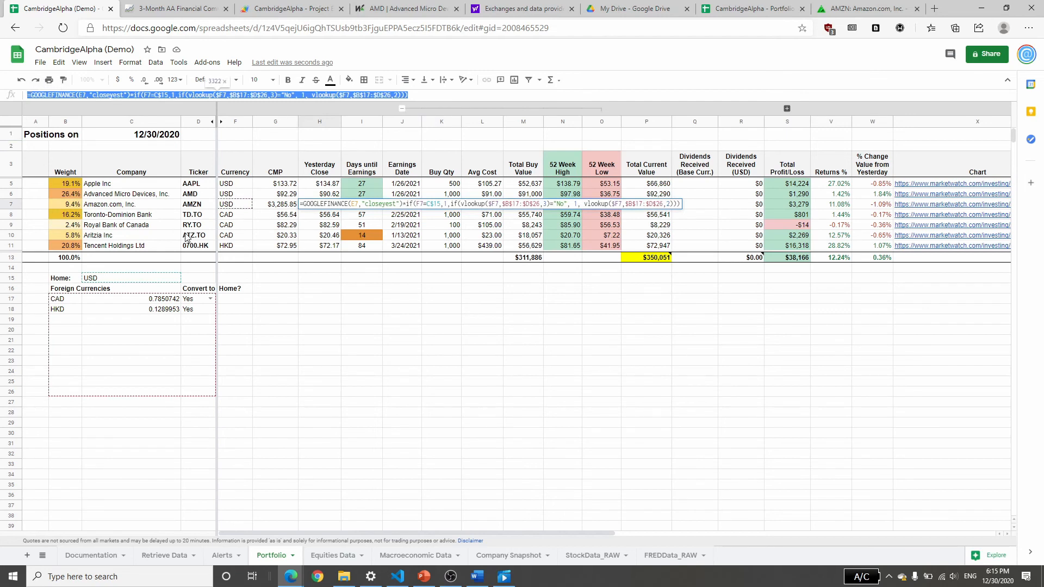
key(Escape)
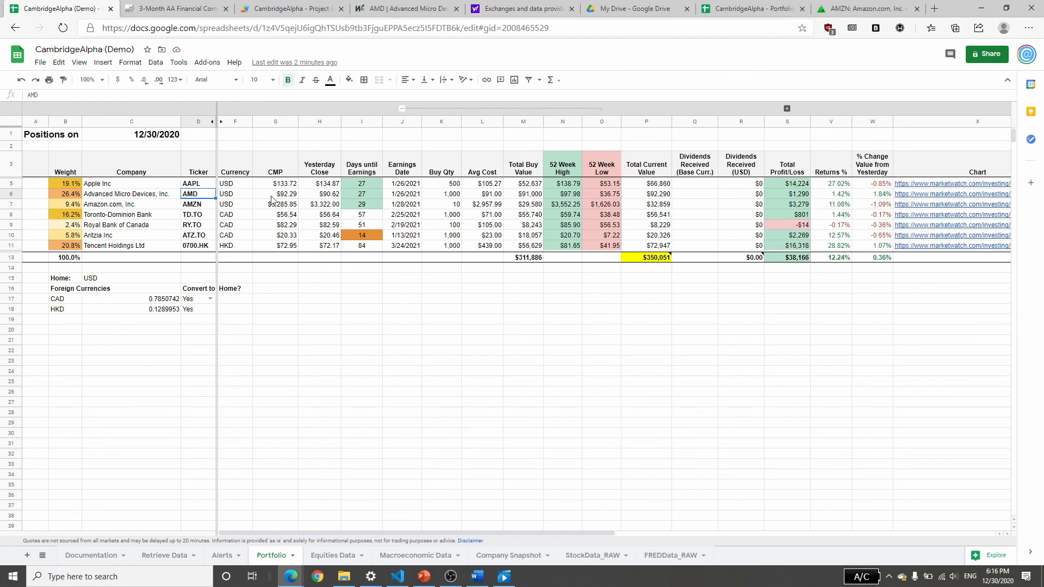
click(492, 197)
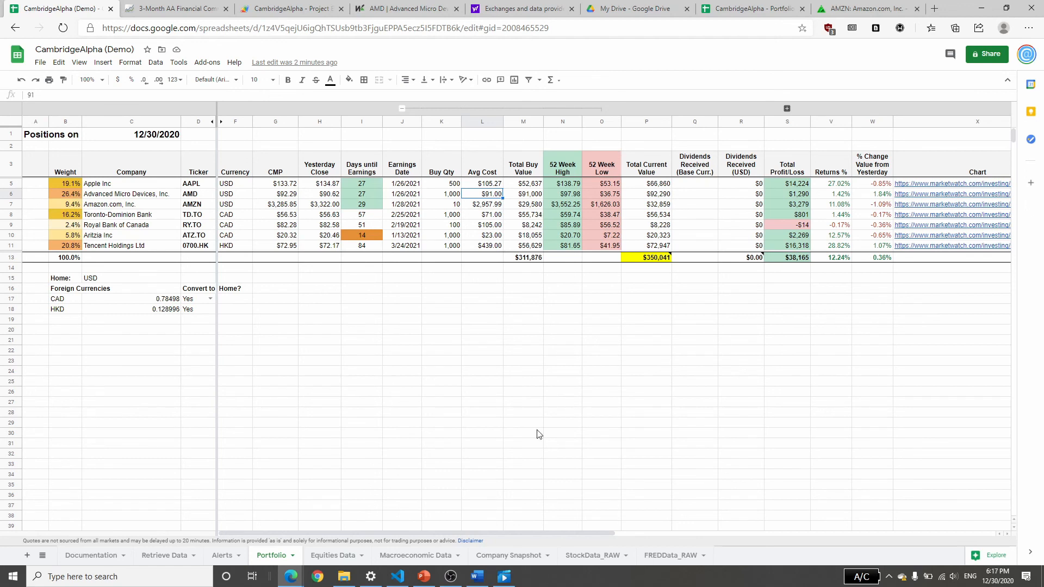
Read through the usage instructions, sheet descriptions and bugfix notes on the Documentation sheet.
click(89, 556)
scroll(84, 327, down, 5)
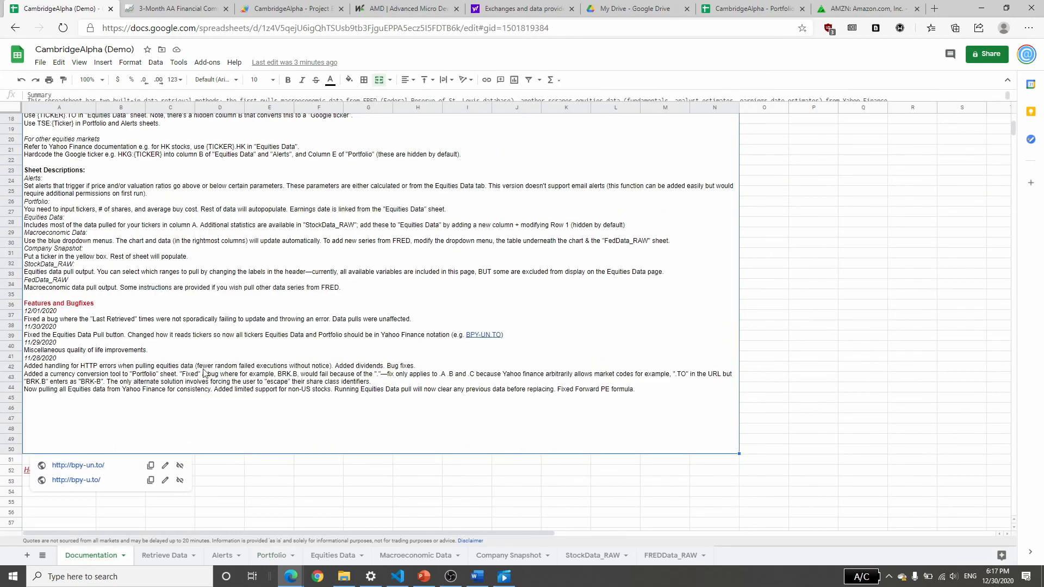
scroll(218, 364, up, 5)
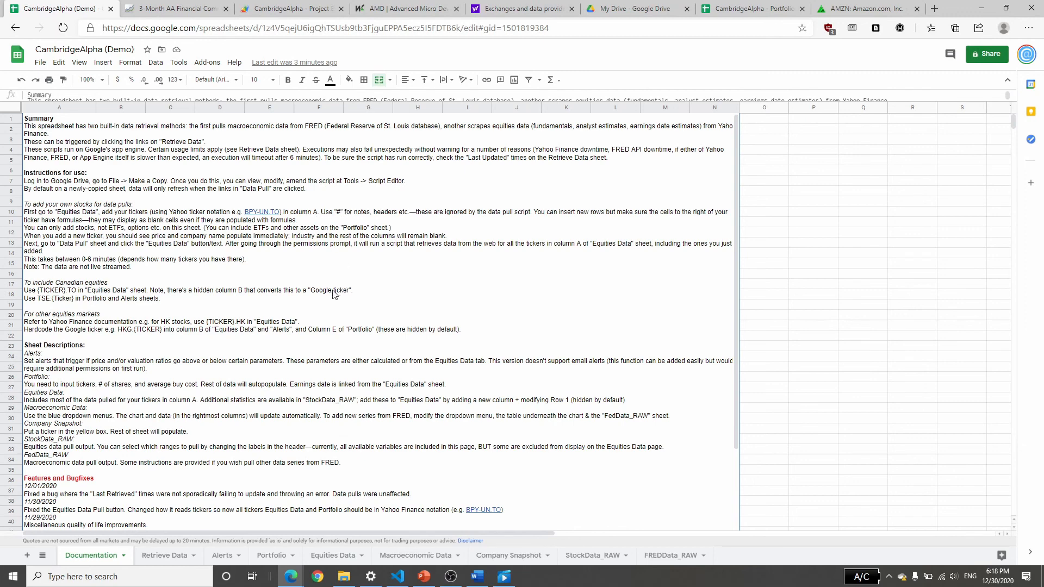
scroll(292, 374, down, 3)
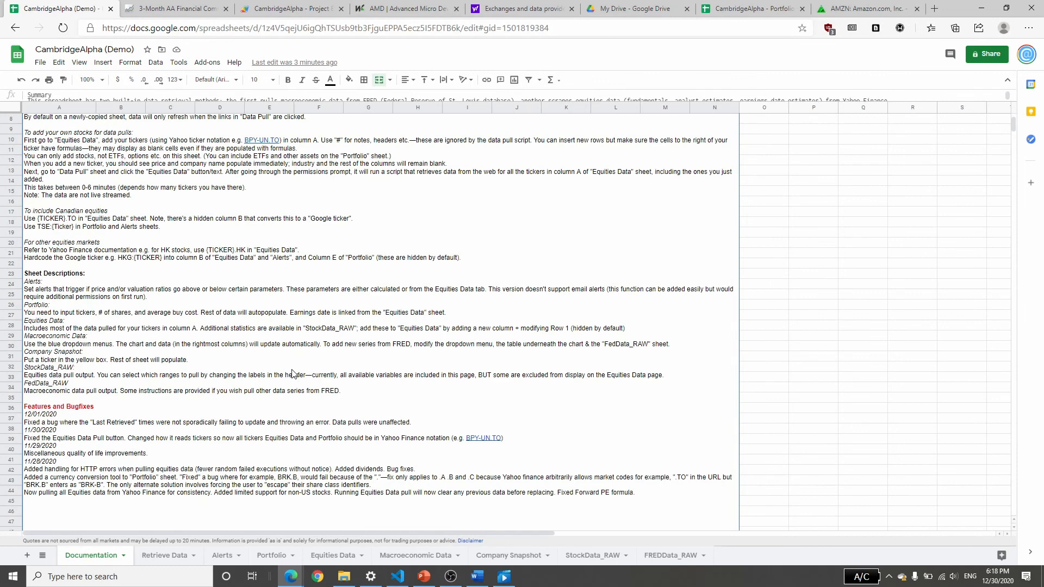
scroll(292, 374, down, 1)
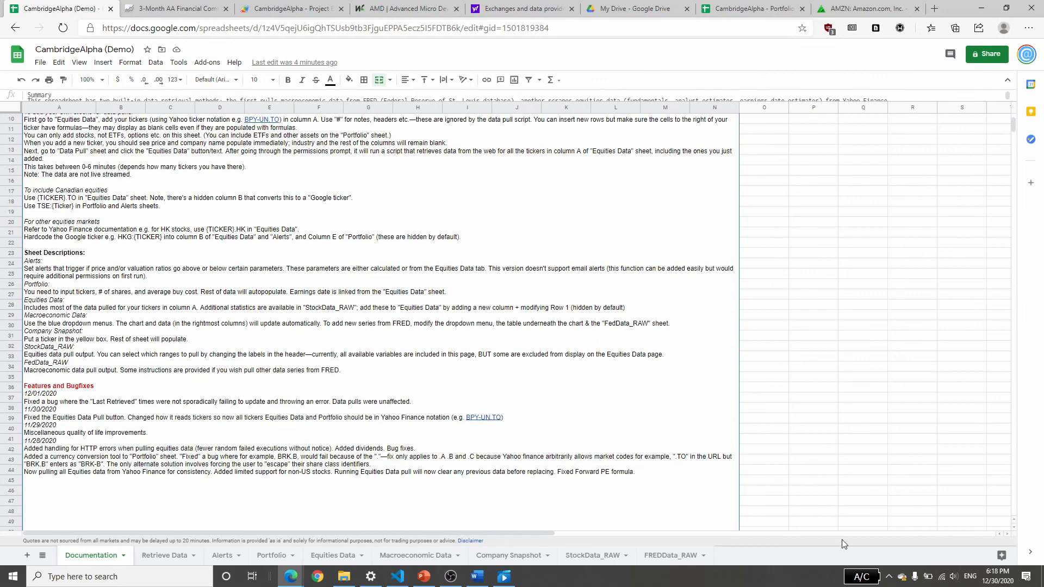